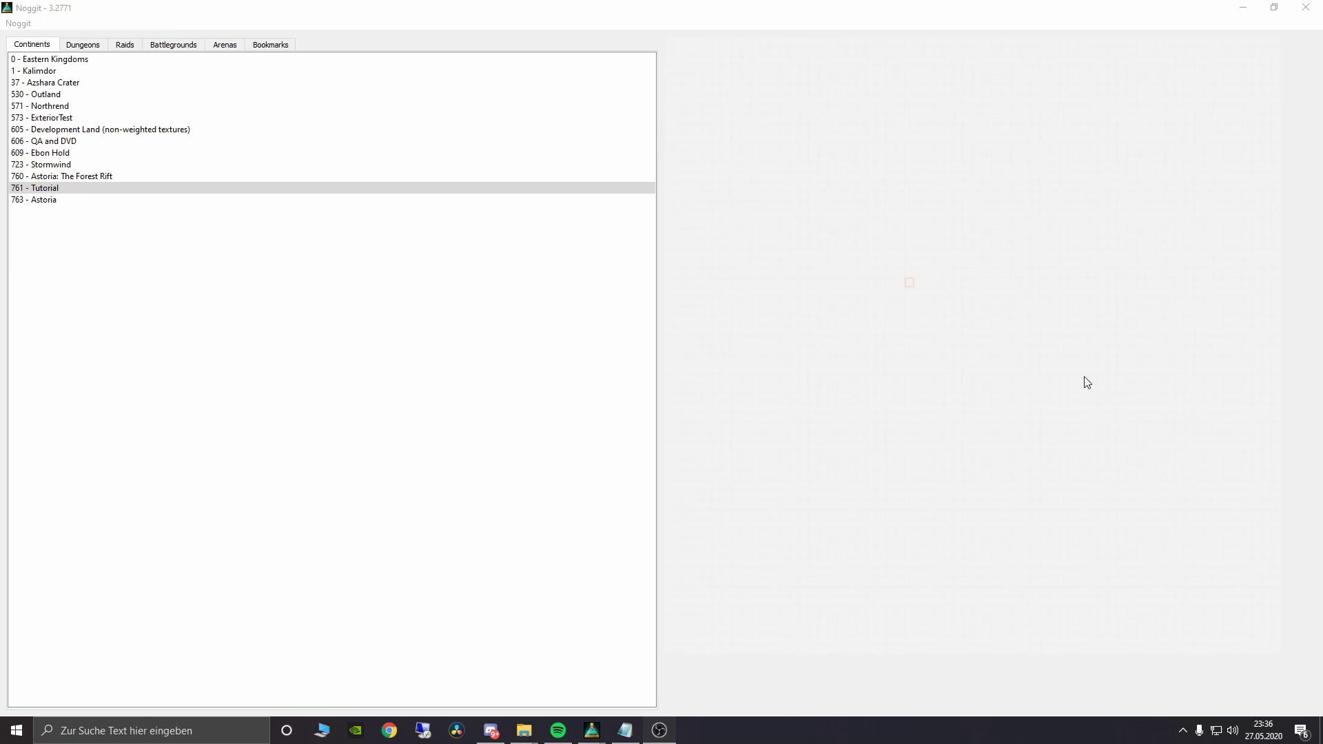
Step: Open the only tile of the 761 - Tutorial map and view its whole terrain from above
left_click(913, 289)
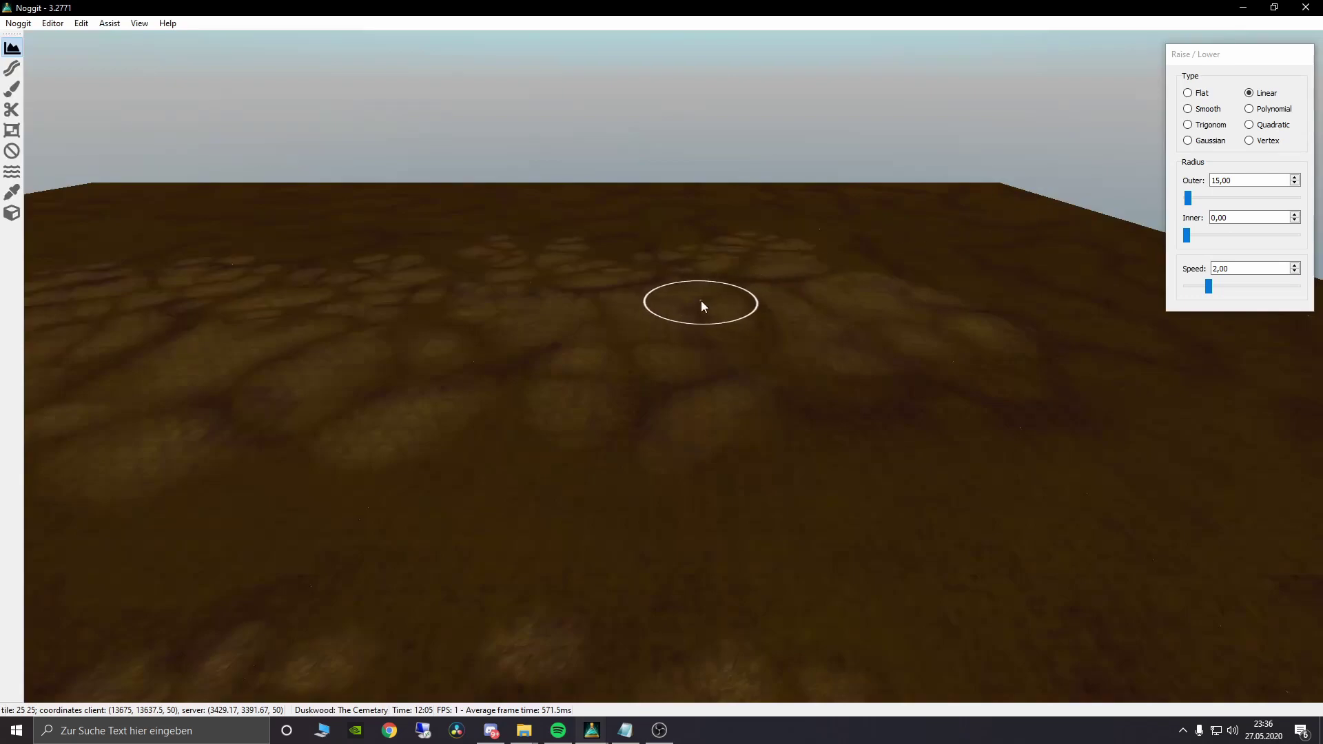
right_click_drag(701, 300, 940, 407)
key("s")
mouse_move(628, 436)
right_mouse_down()
mouse_move(655, 456)
mouse_move(449, 529)
mouse_move(546, 578)
mouse_move(630, 466)
mouse_move(553, 511)
mouse_move(817, 368)
right_mouse_up()
mouse_move(684, 245)
right_mouse_down()
mouse_move(799, 307)
mouse_move(1069, 316)
mouse_move(629, 431)
mouse_move(850, 434)
mouse_move(701, 442)
mouse_move(590, 353)
mouse_move(632, 232)
mouse_move(750, 321)
mouse_move(783, 405)
mouse_move(890, 426)
mouse_move(875, 423)
right_mouse_up()
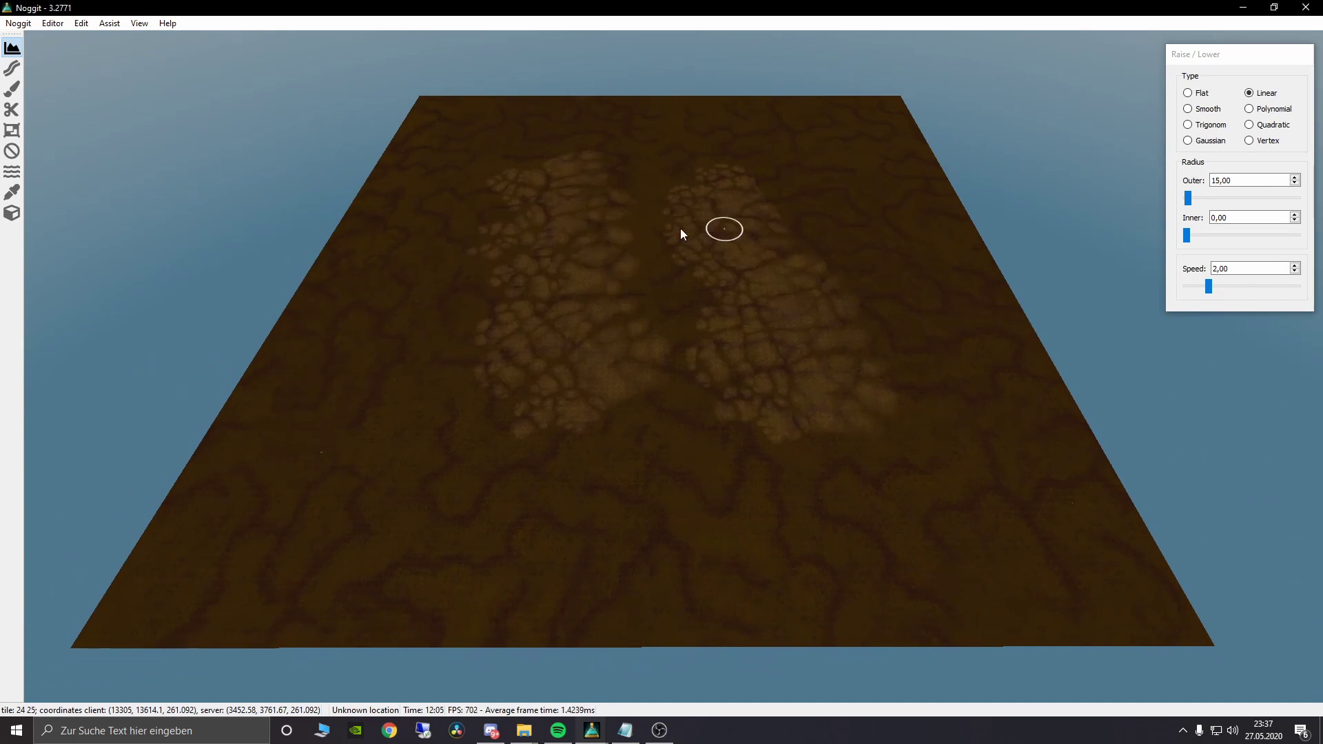
right_click_drag(725, 454, 718, 383)
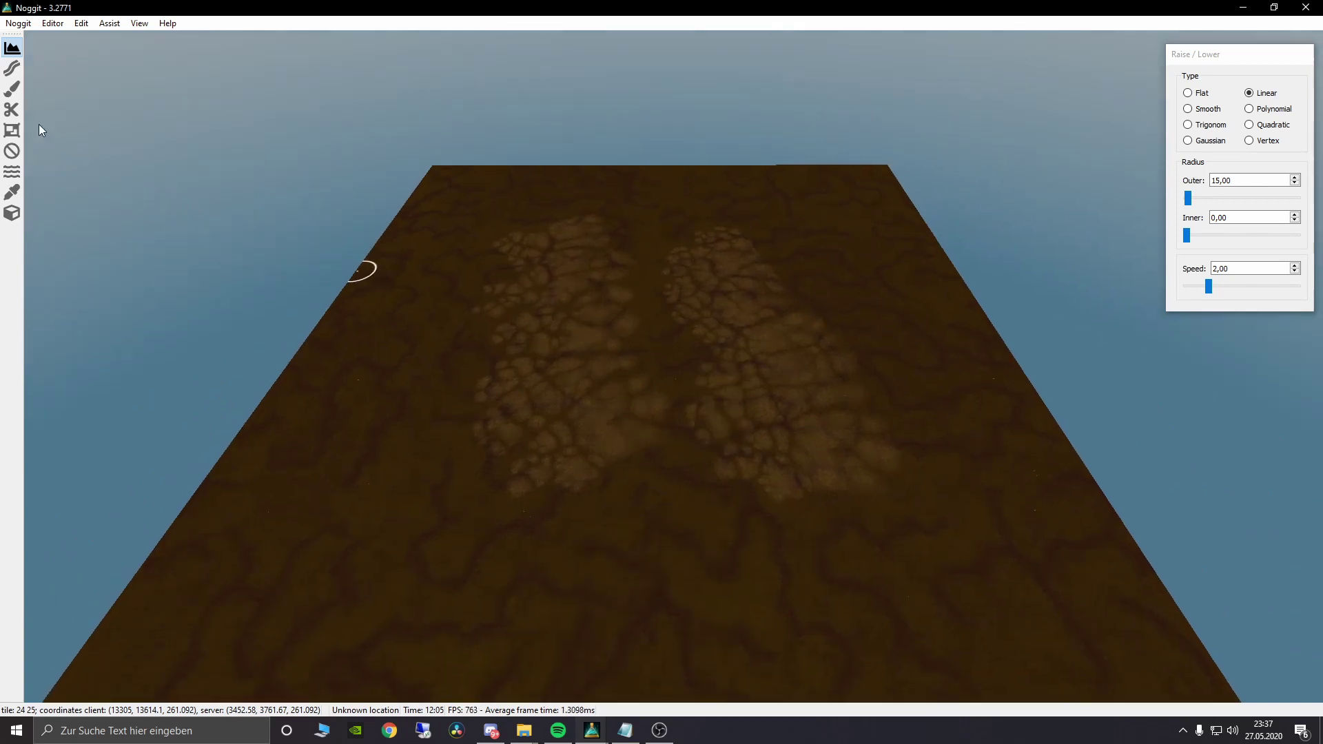
Step: Switch to the Area ID tool and examine which areas are available for the Tutorial map
left_click(12, 130)
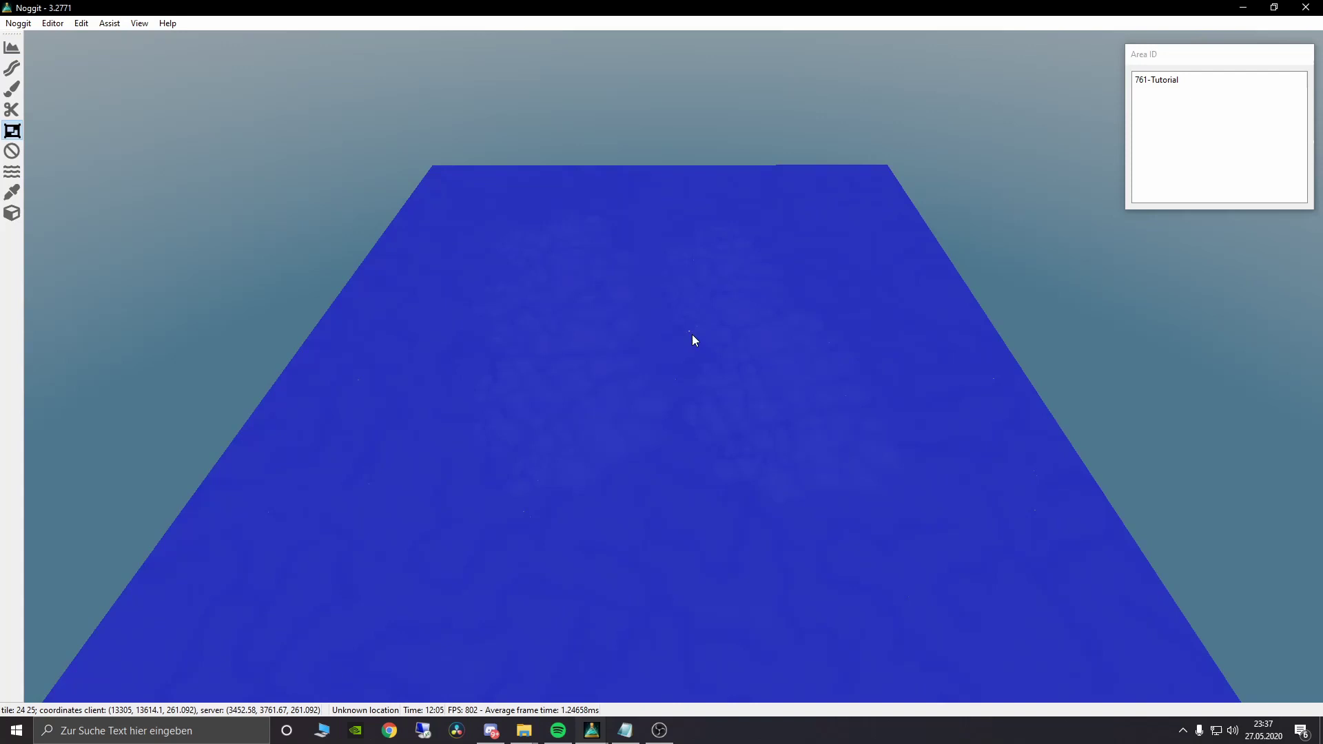
key("s")
right_click_drag(698, 366, 721, 378)
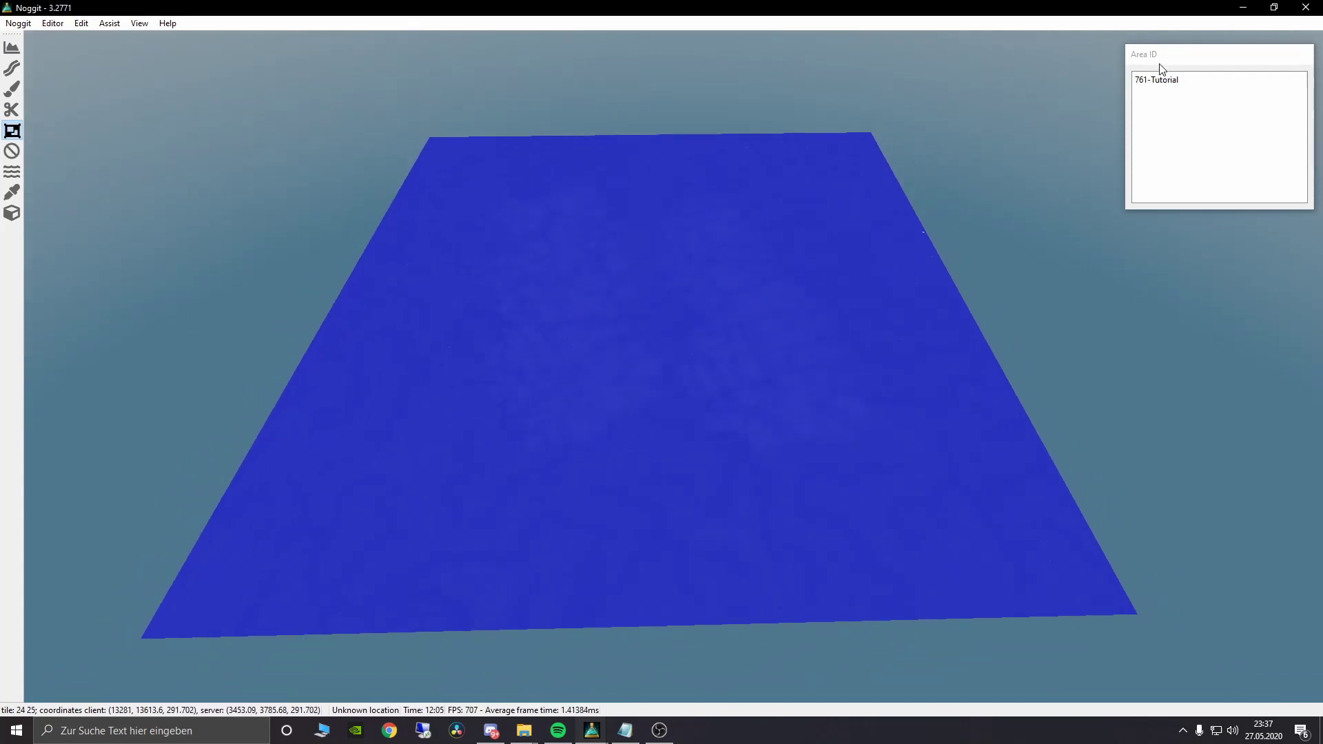
mouse_move(1157, 60)
left_mouse_down()
mouse_move(1139, 51)
mouse_move(1151, 50)
left_mouse_up()
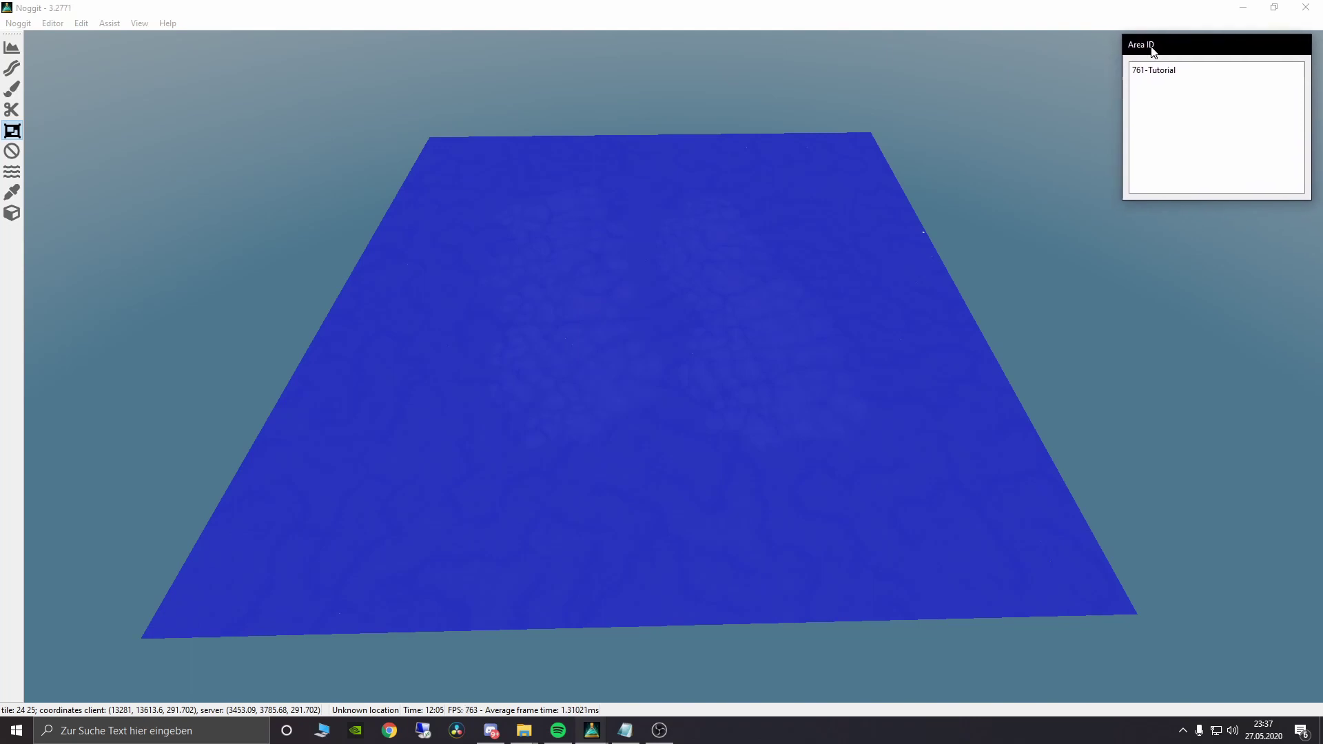
left_click(14, 131)
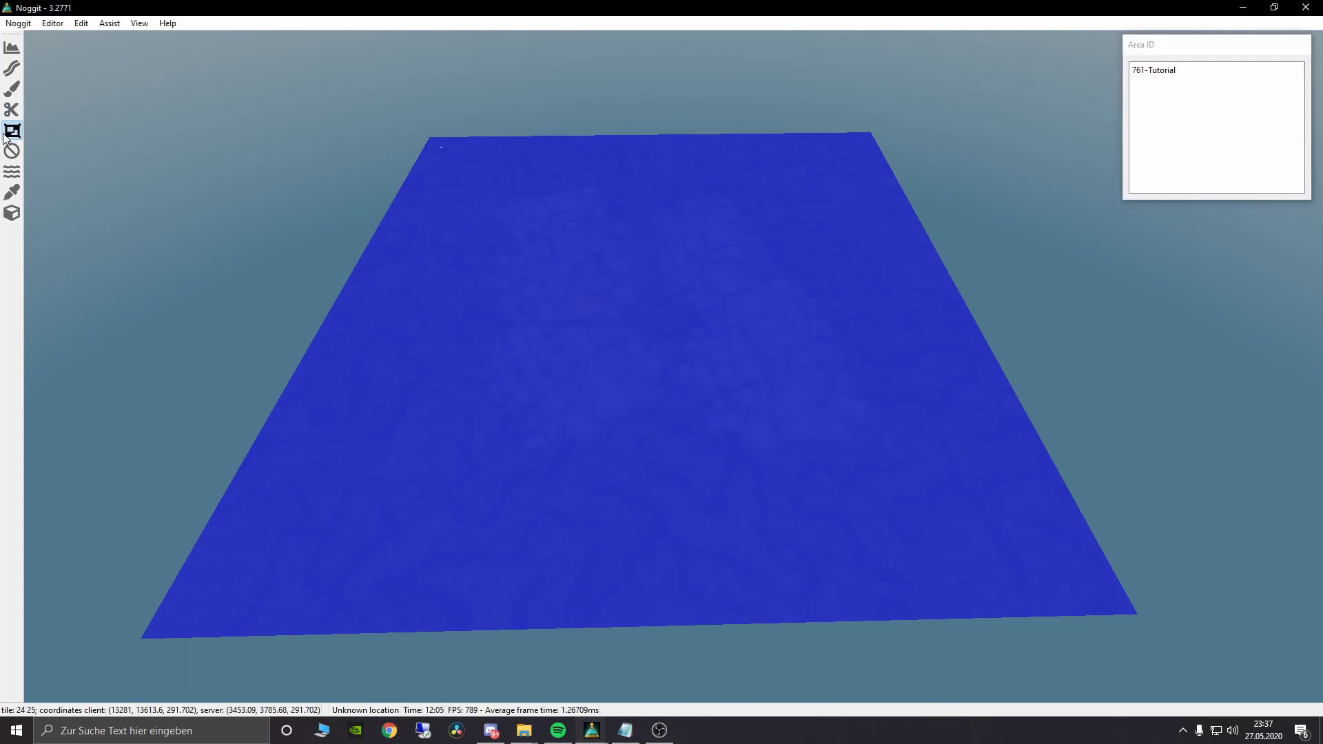
left_click(1174, 77)
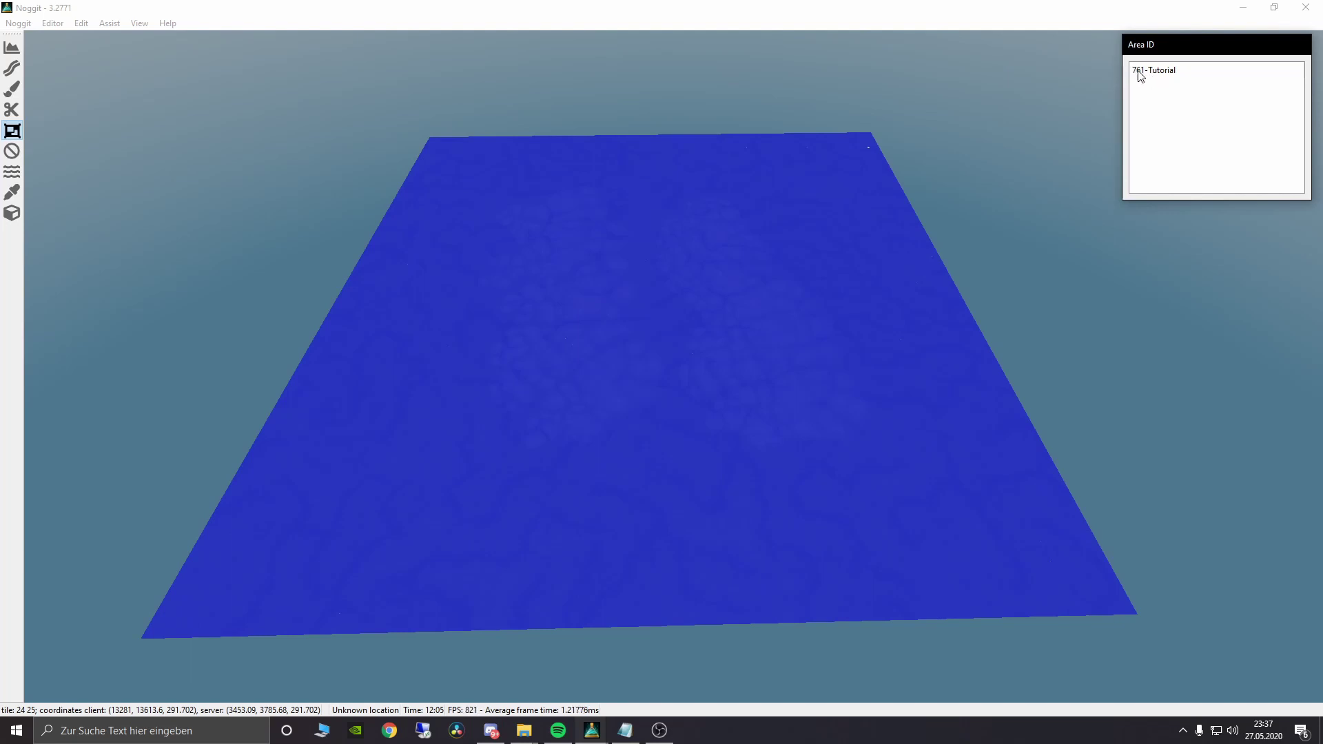
left_click(791, 245)
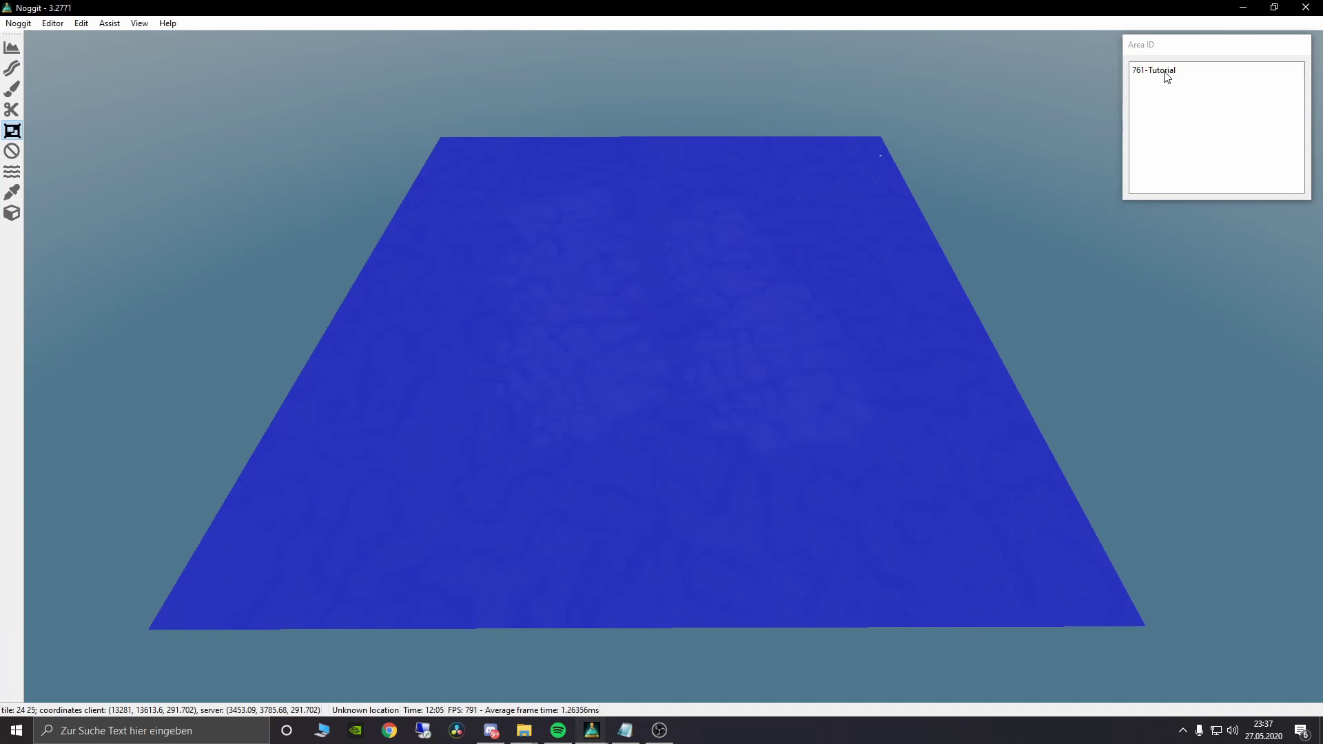
Step: Exit the map editor without saving and browse to the DBFilesClient folder inside !NoggitDev\Astoria in File Explorer
left_click(1306, 8)
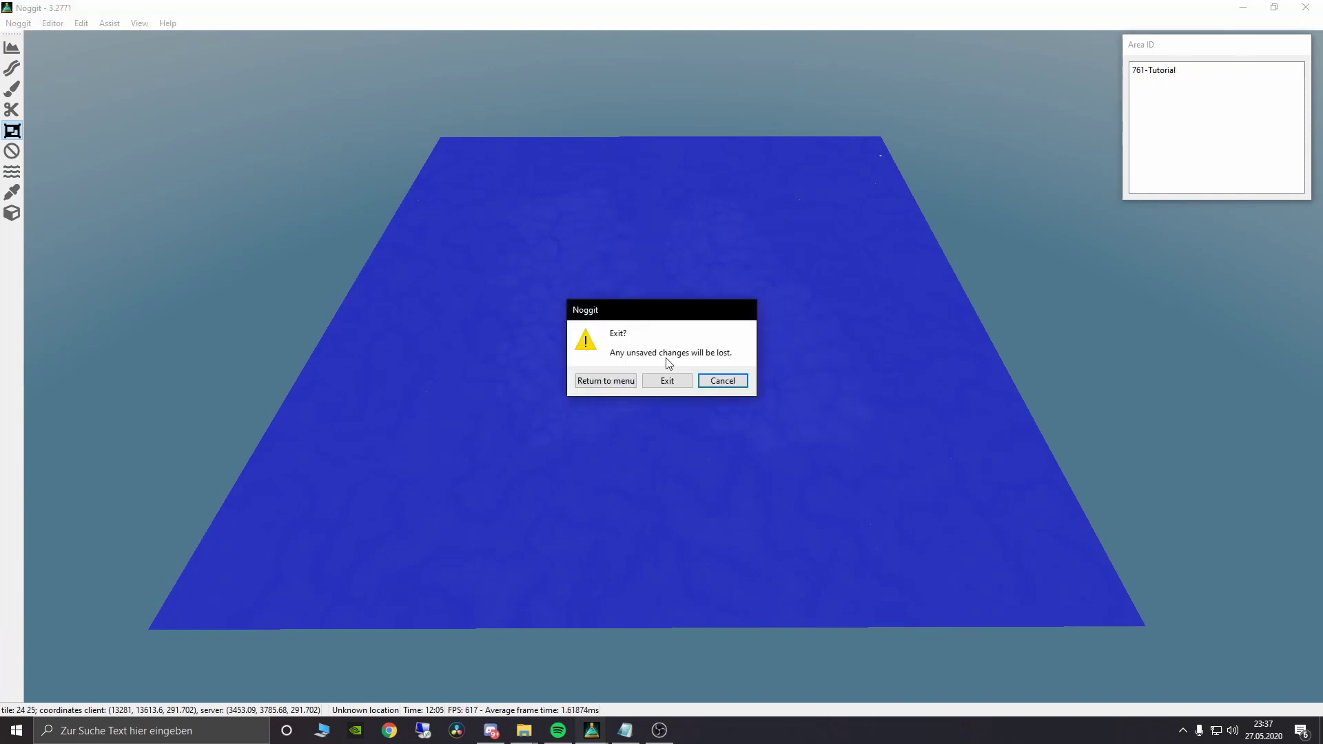
left_click(672, 381)
left_click(1037, 133)
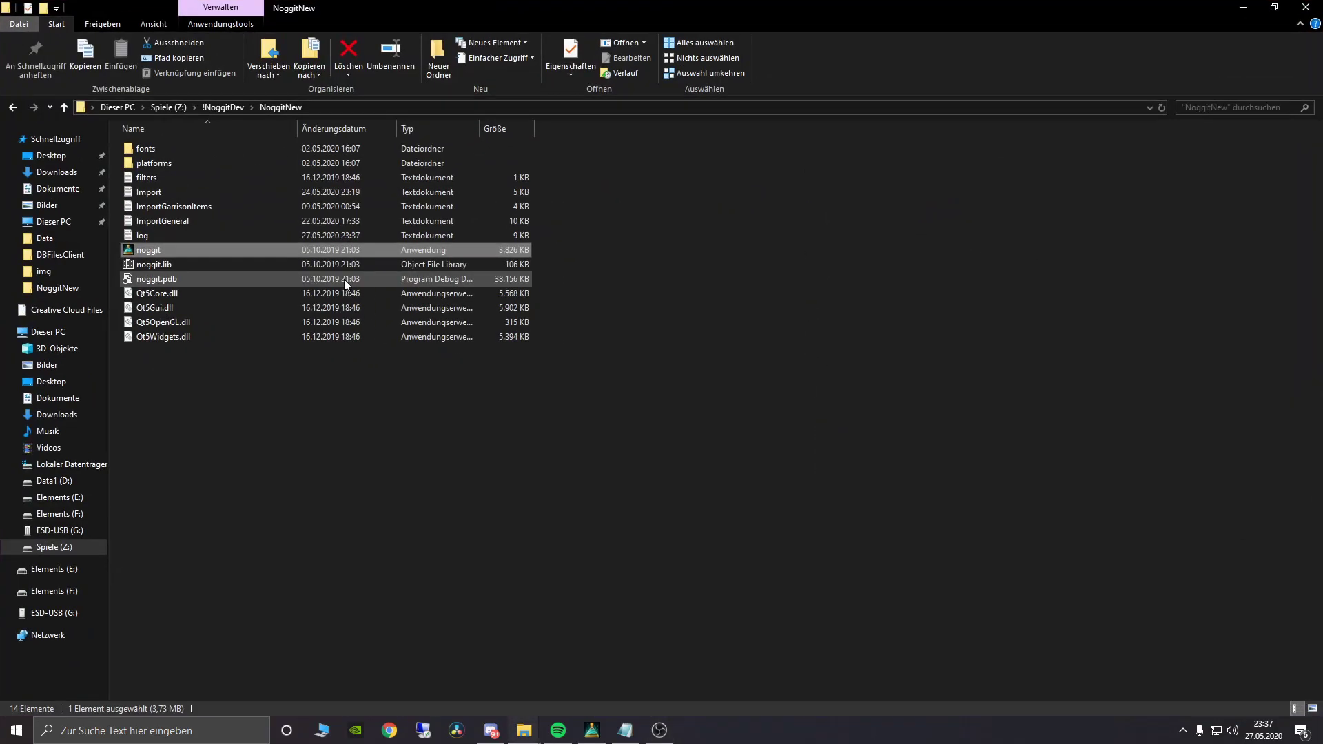
key("alt+Left")
double_click(210, 151)
double_click(177, 202)
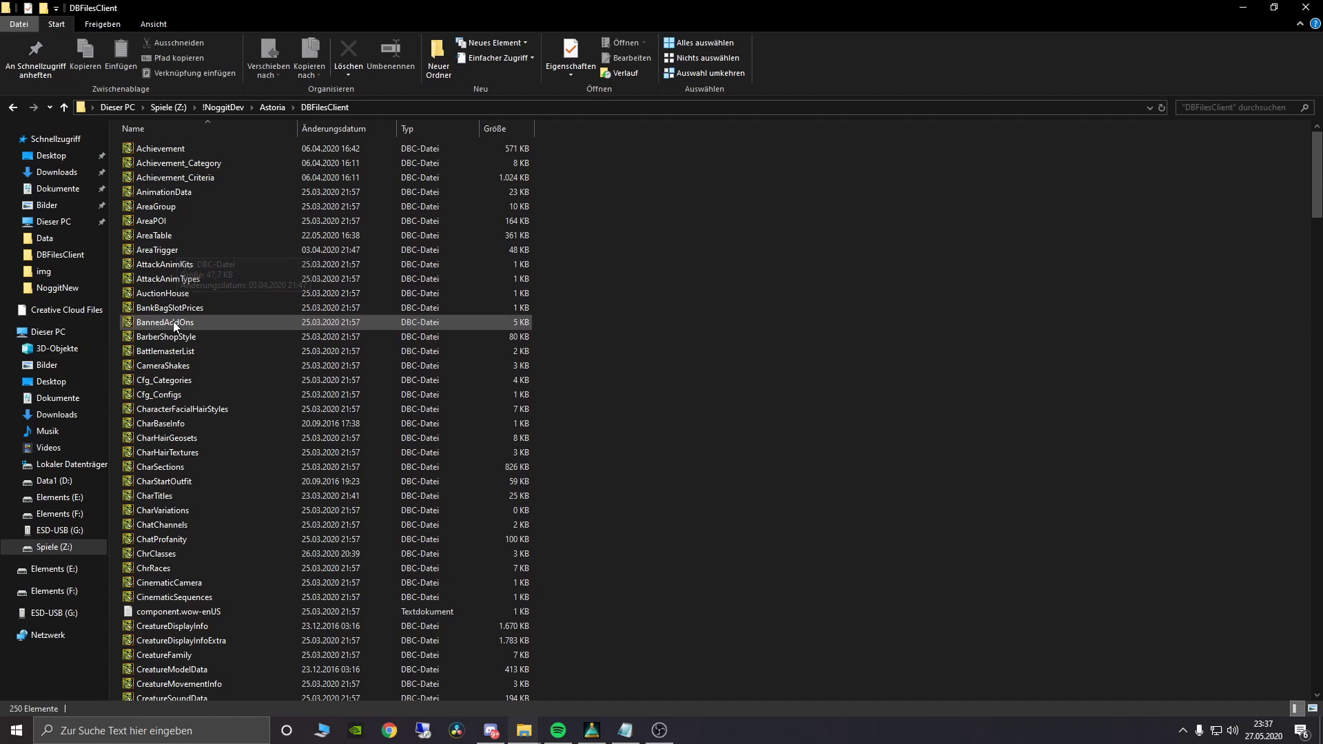
Step: Open AreaTable in WDBX Editor with the WotLK 3.3.5 (12340) definition and maximize the window
double_click(157, 236)
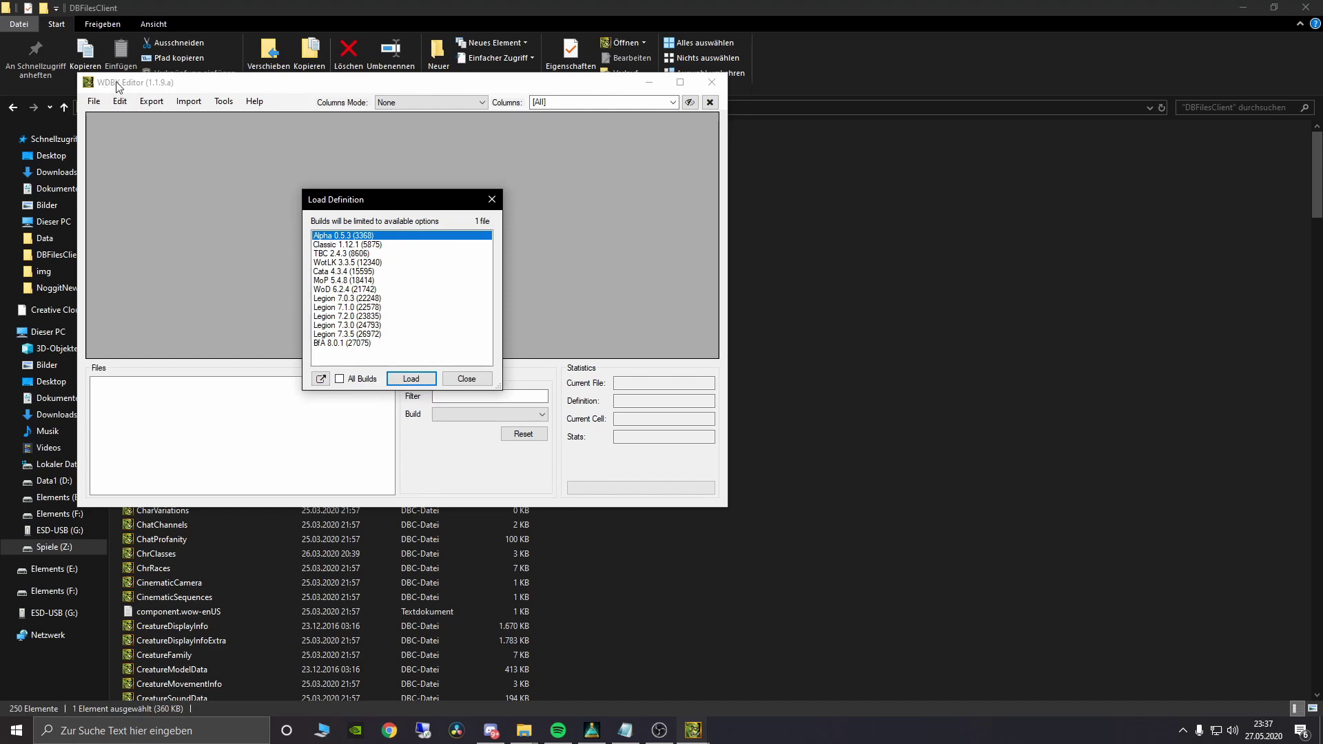
double_click(353, 263)
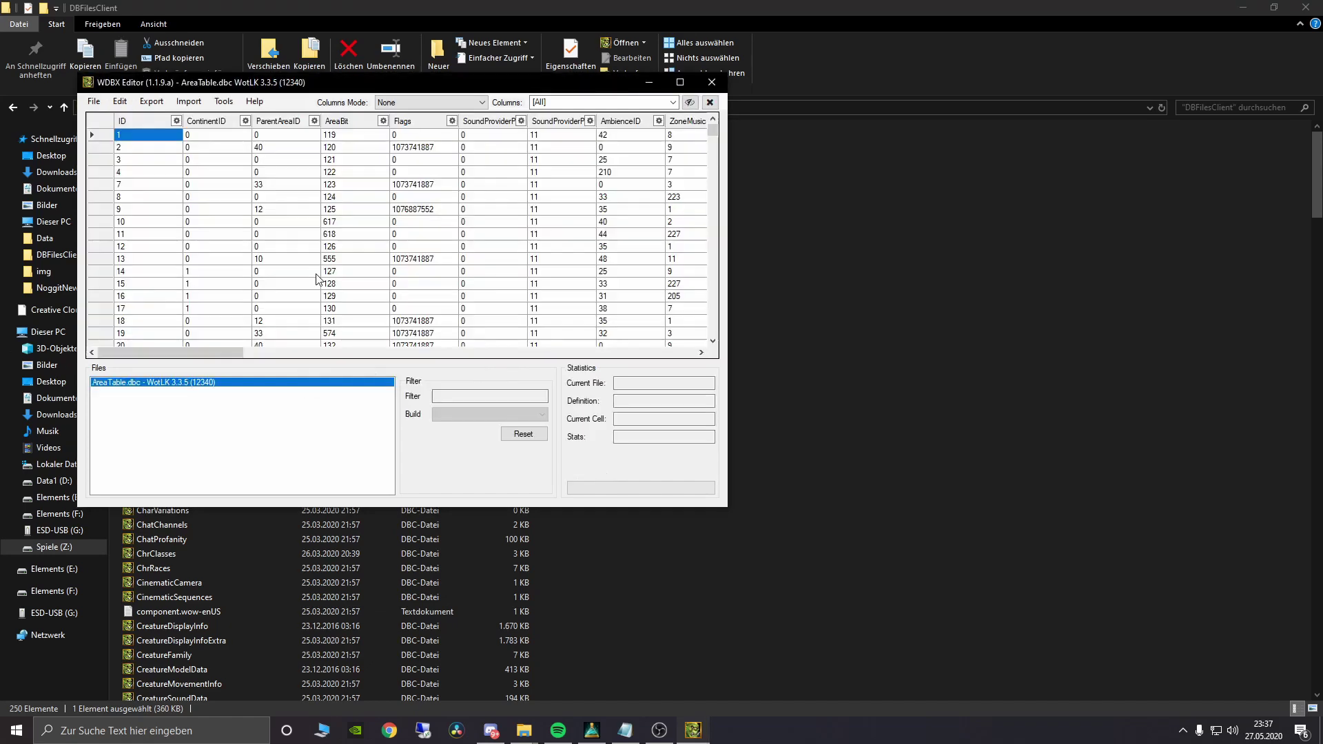
left_click(680, 82)
Step: Copy the line of The Forest Rift (ID 8902) and paste it into a new line at the table's end
left_click_drag(1308, 53, 1305, 542)
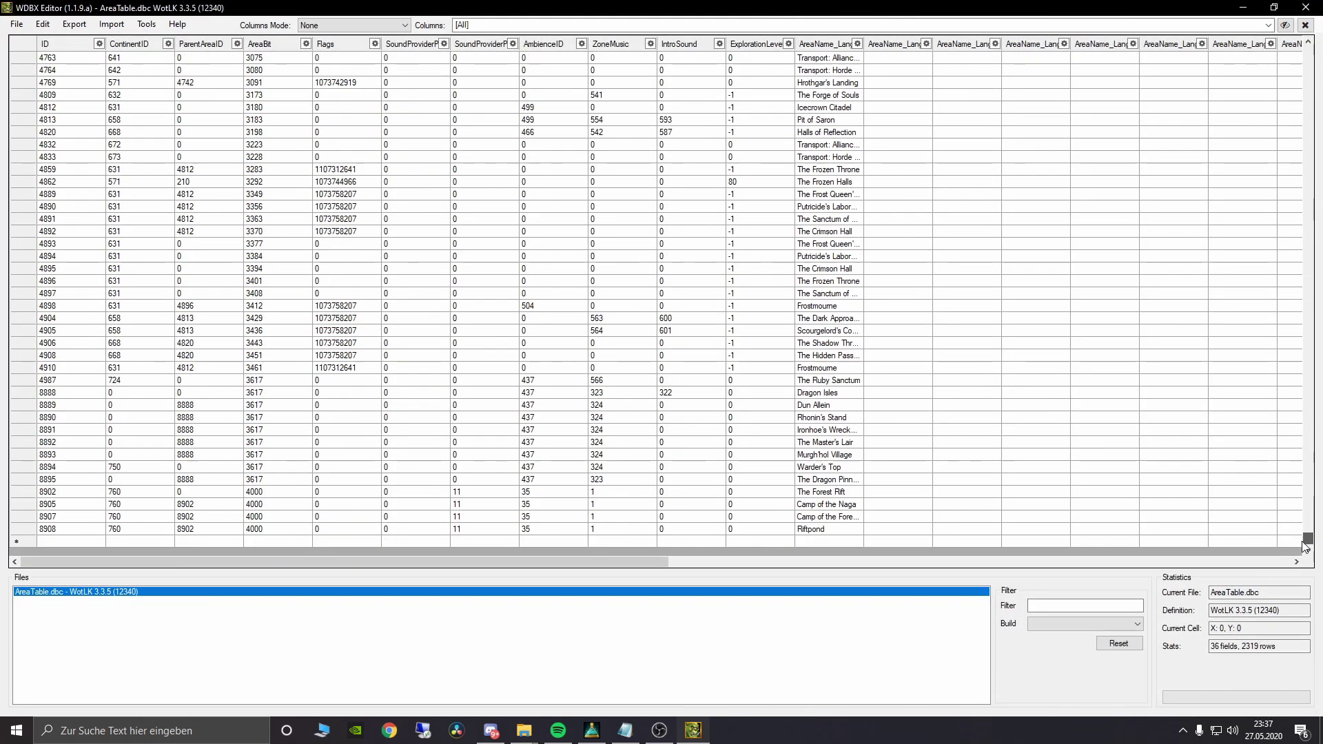
right_click(73, 497)
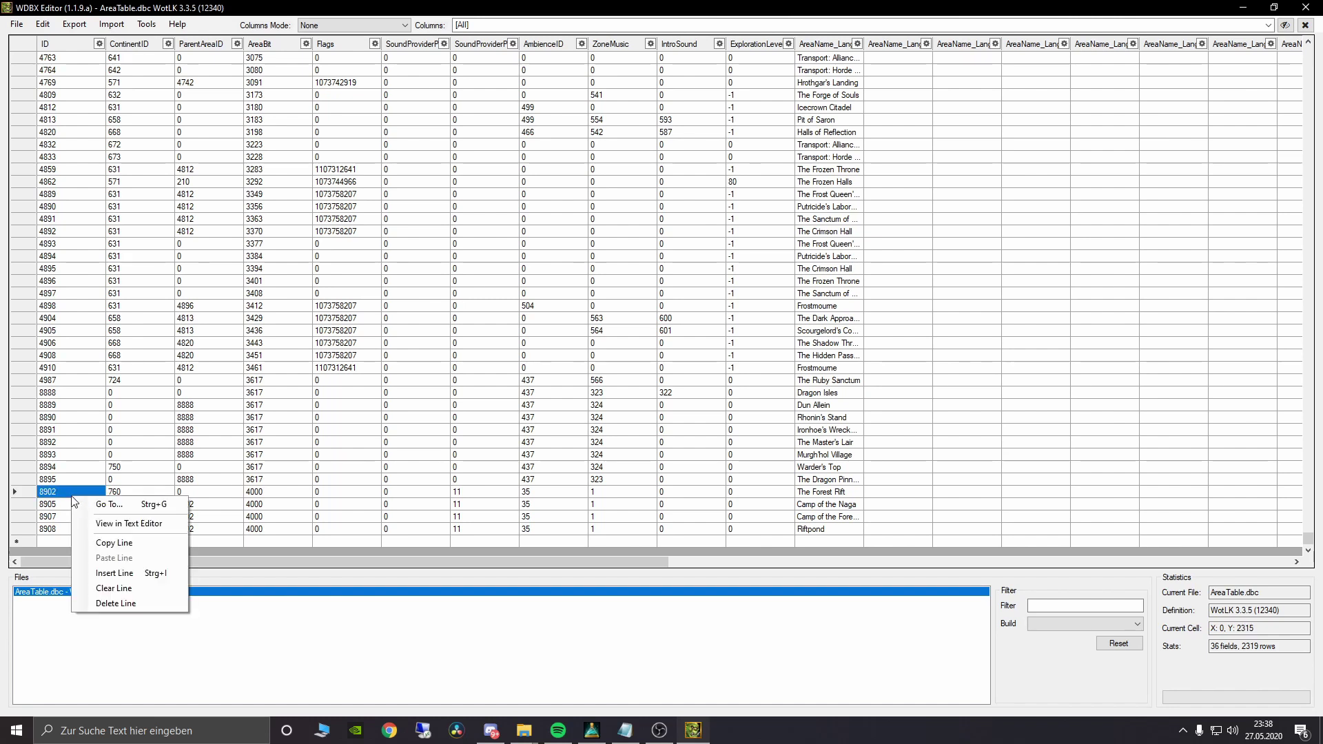
left_click(122, 544)
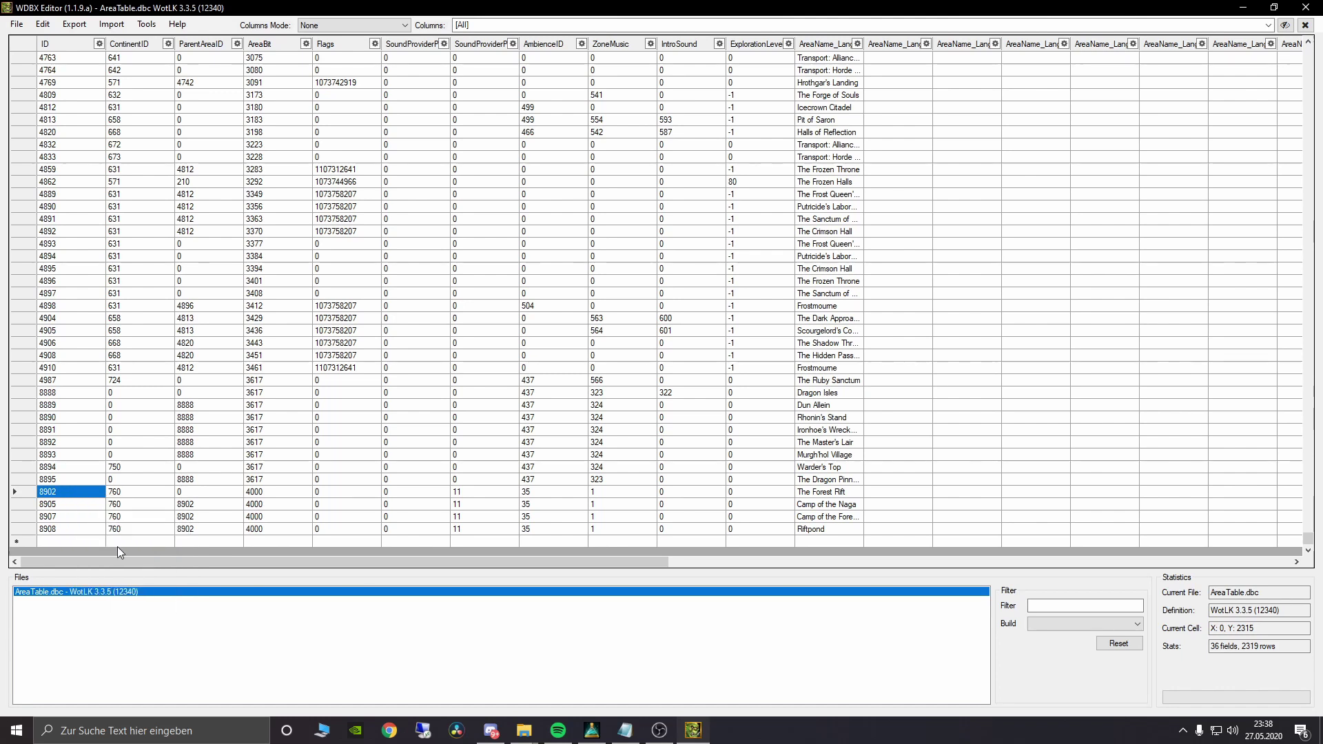
left_click(64, 540)
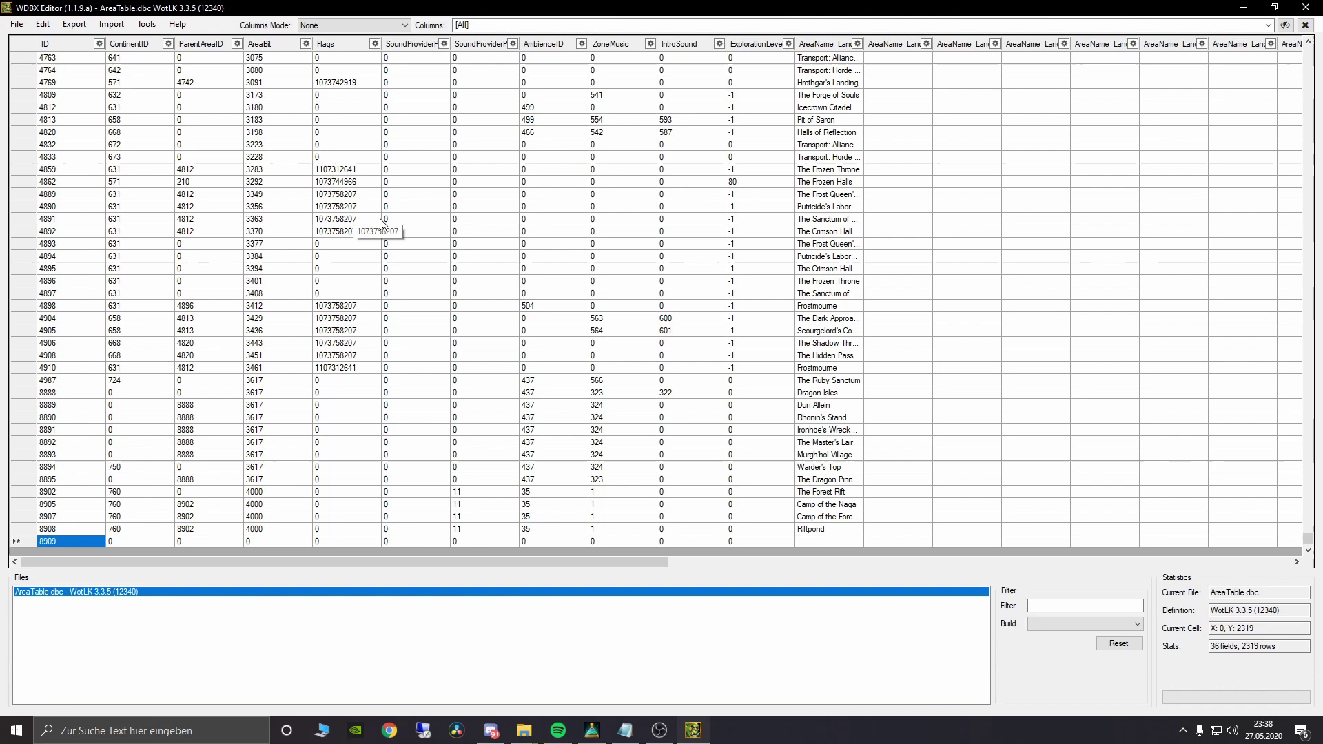
right_click(58, 540)
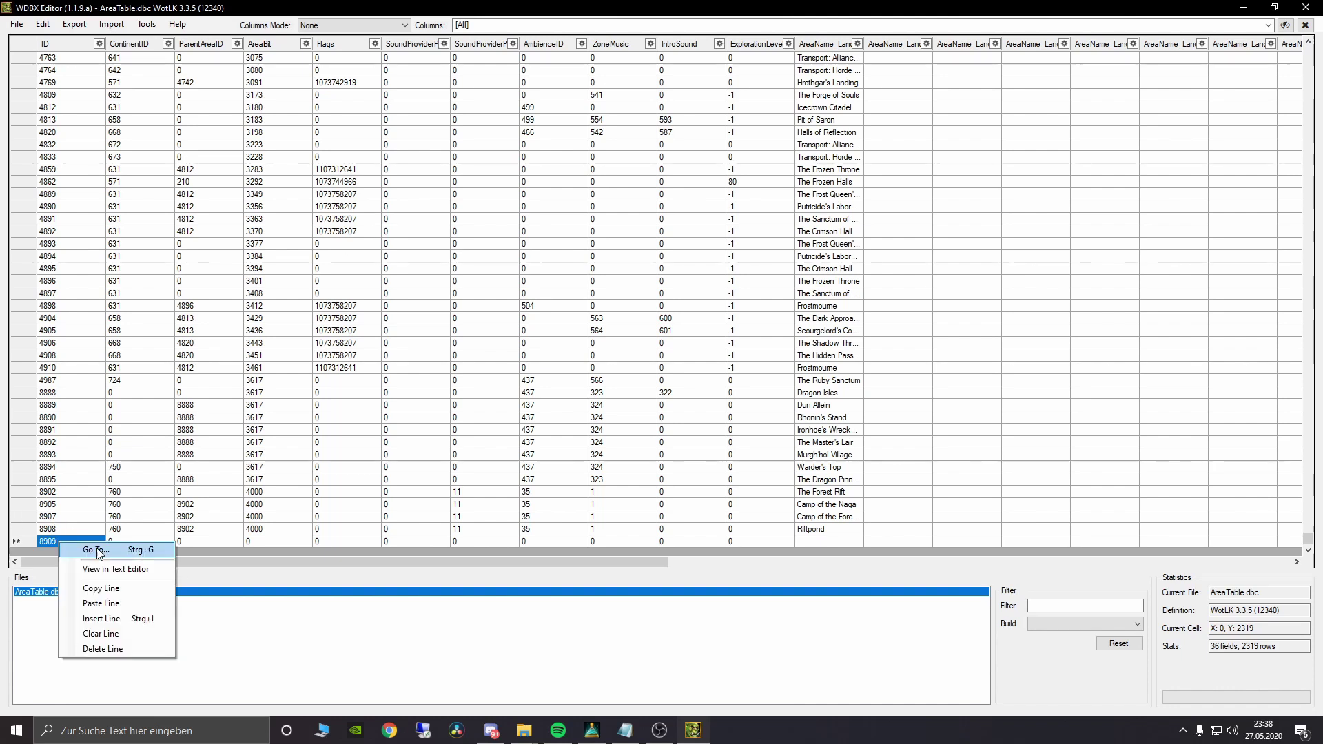
left_click(104, 605)
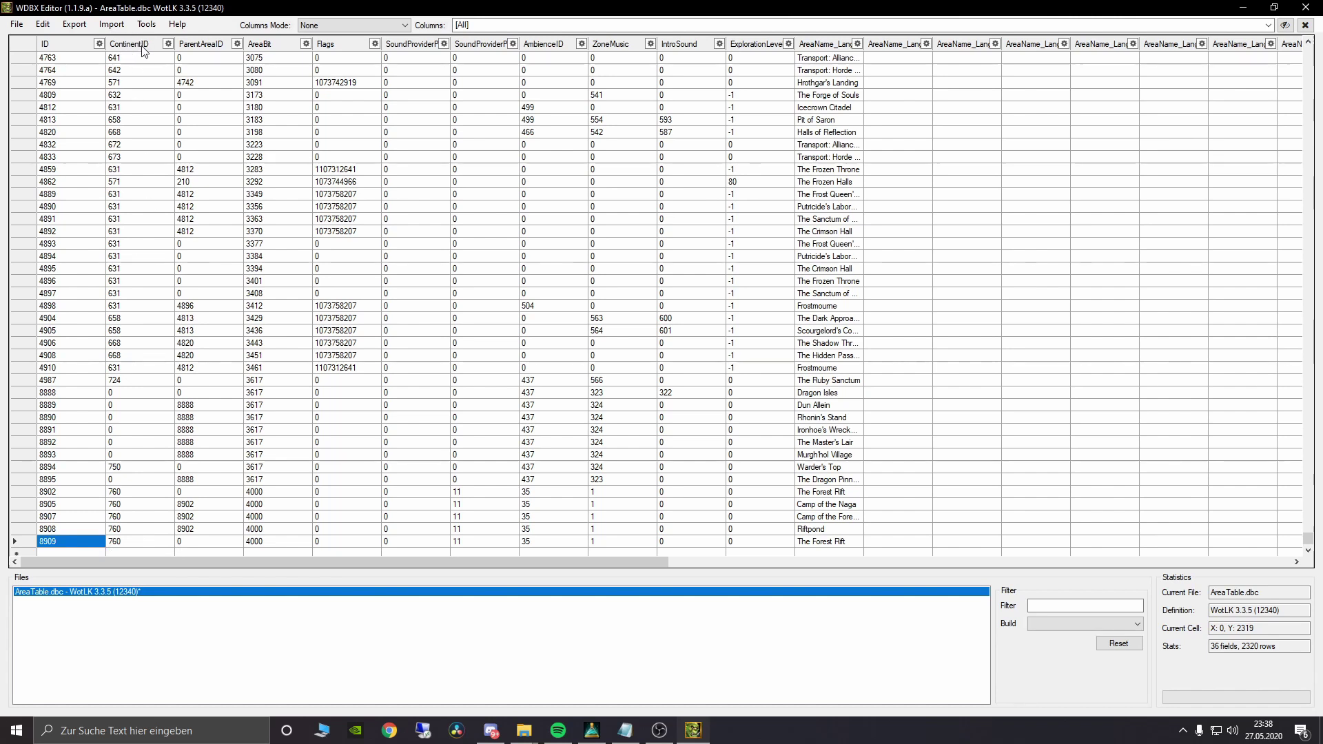
Step: Set the ContinentID of the new line 8909 to 761, the Tutorial map's ID
left_click(137, 542)
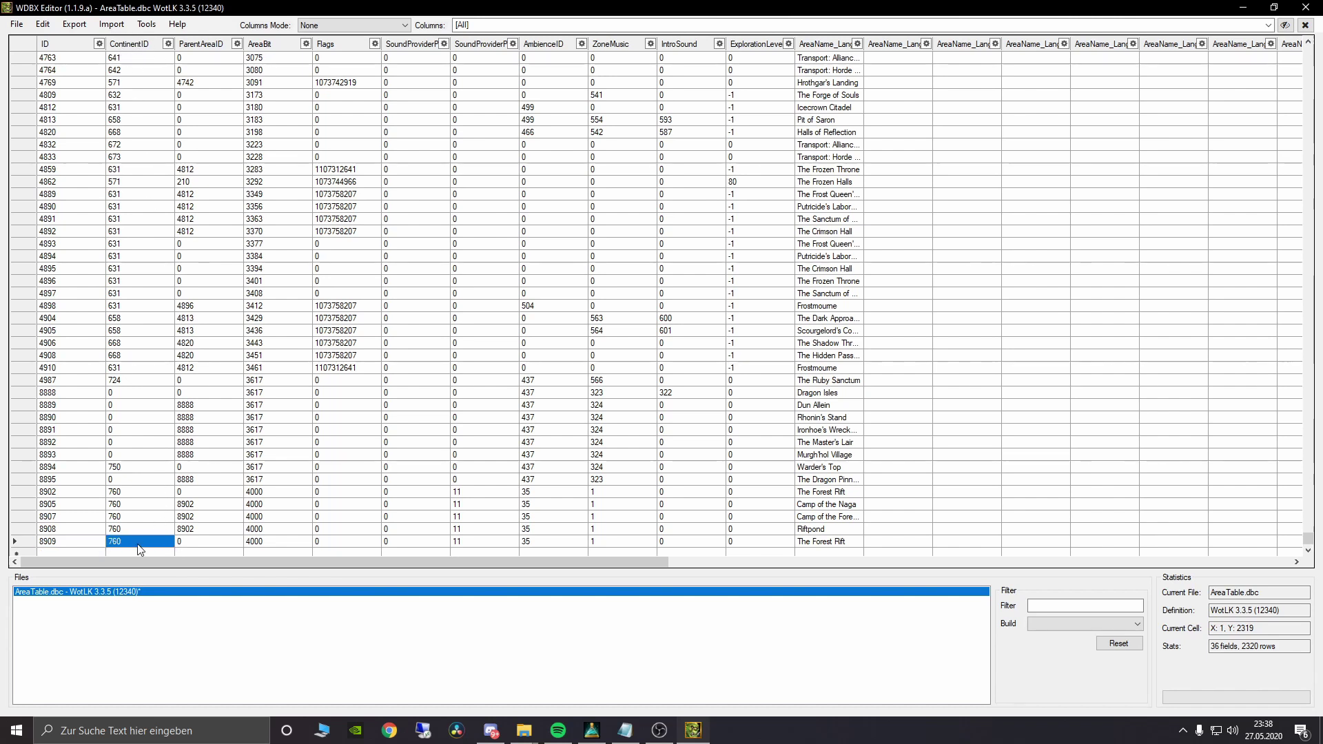
type("761")
left_click(131, 532)
left_click(131, 542)
left_click(200, 543)
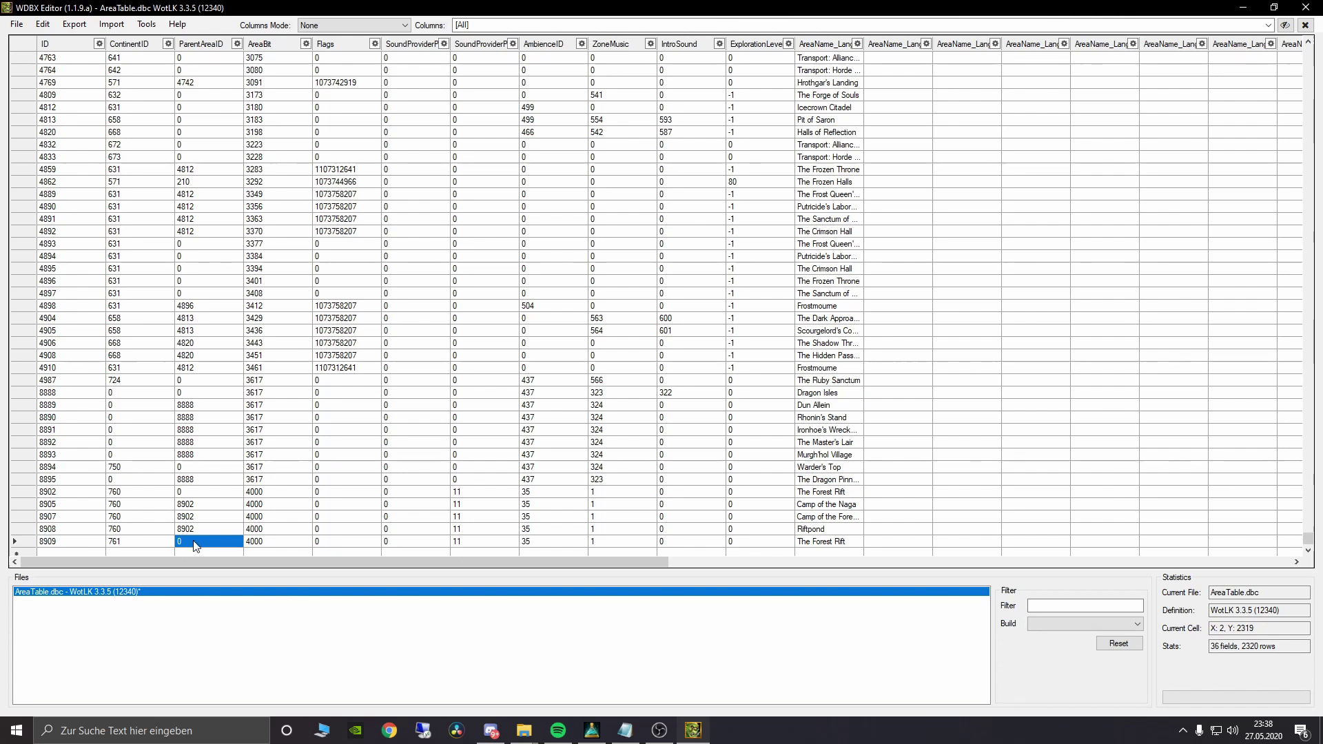
Step: Set the AreaBit of line 8909 to 4001
left_click(265, 543)
type("4001")
left_click(278, 531)
left_click(272, 543)
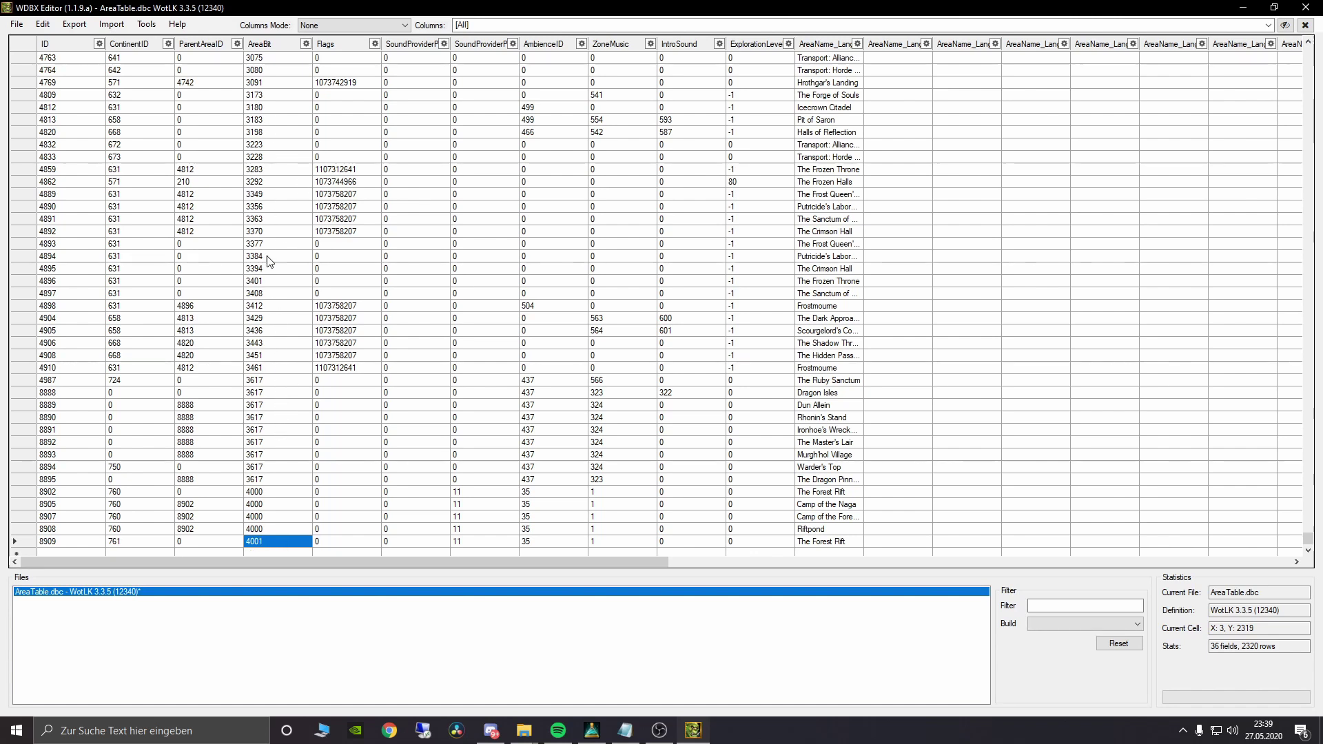
left_click(280, 536)
left_click(281, 541)
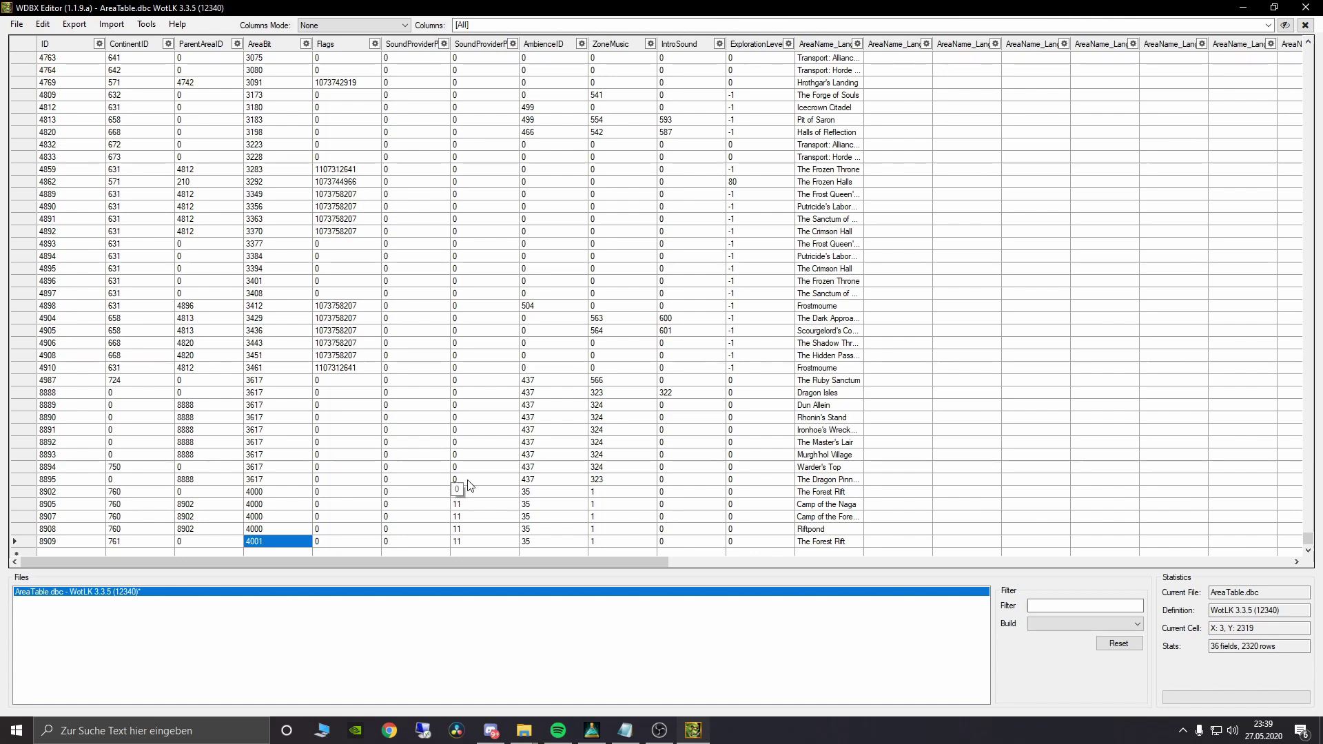
Step: Replace the AreaName of line 8909 with Tutorial
left_click(823, 543)
left_click(822, 542)
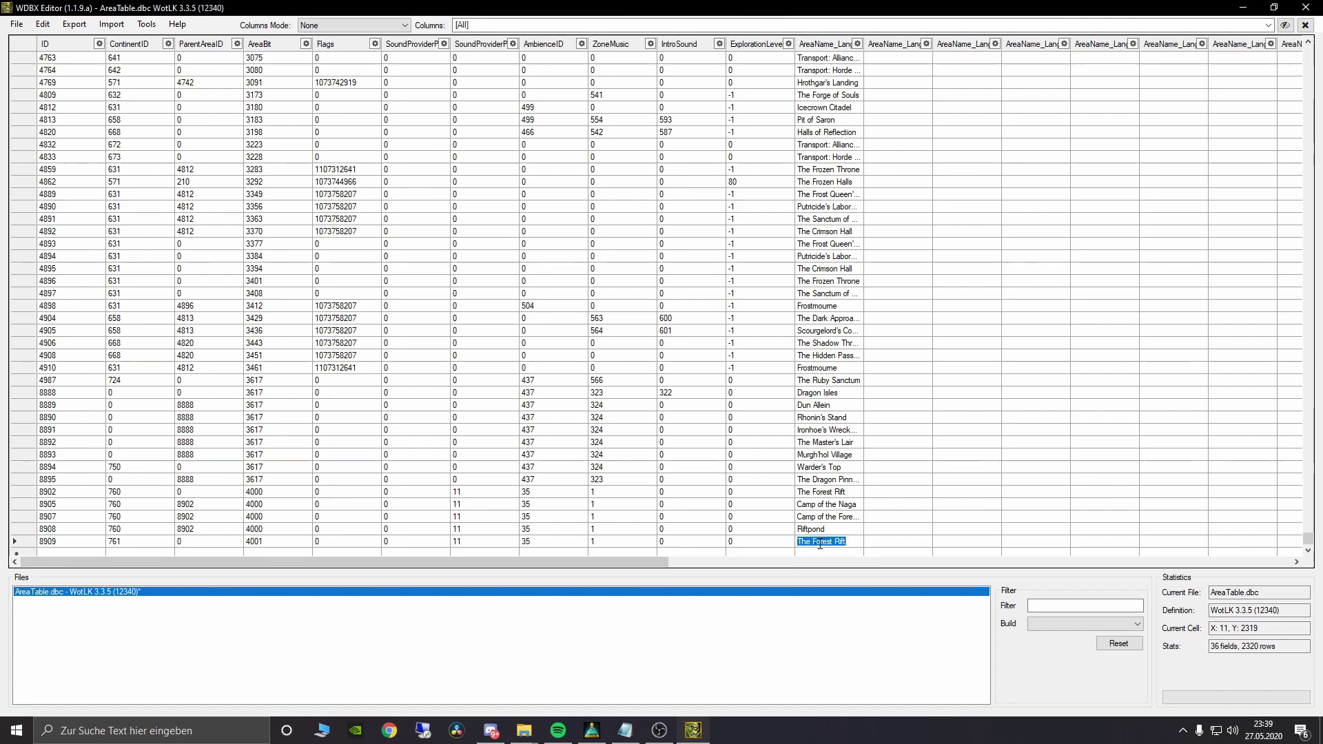
key("BackSpace")
type("Tutorial")
left_click(830, 528)
left_click(820, 544)
scroll(919, 478, "down", 1)
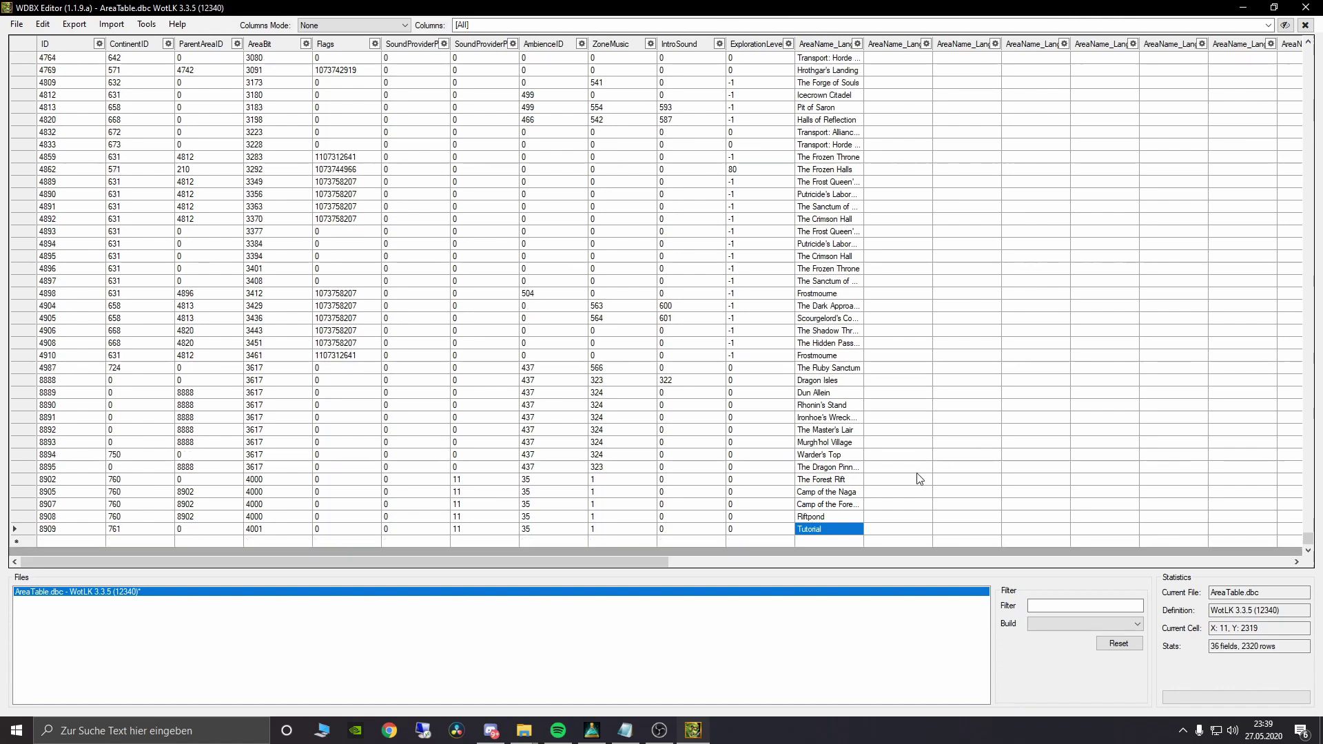
Step: Extend the AreaName of line 8909 to Tutorial Parent
left_click(833, 529)
left_click(832, 528)
key("Up")
left_click(839, 531)
Step: Paste the copied The Forest Rift line into another new line below Tutorial Parent
left_click(65, 541)
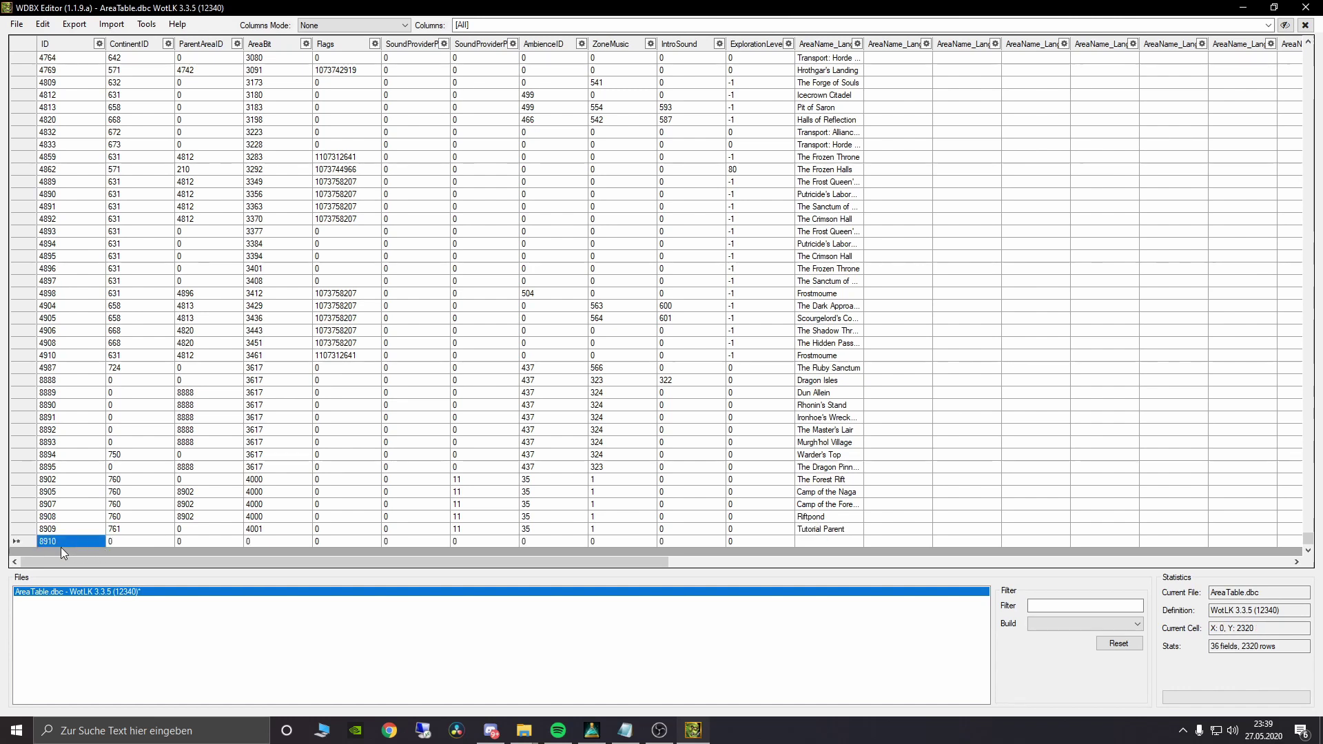
right_click(80, 542)
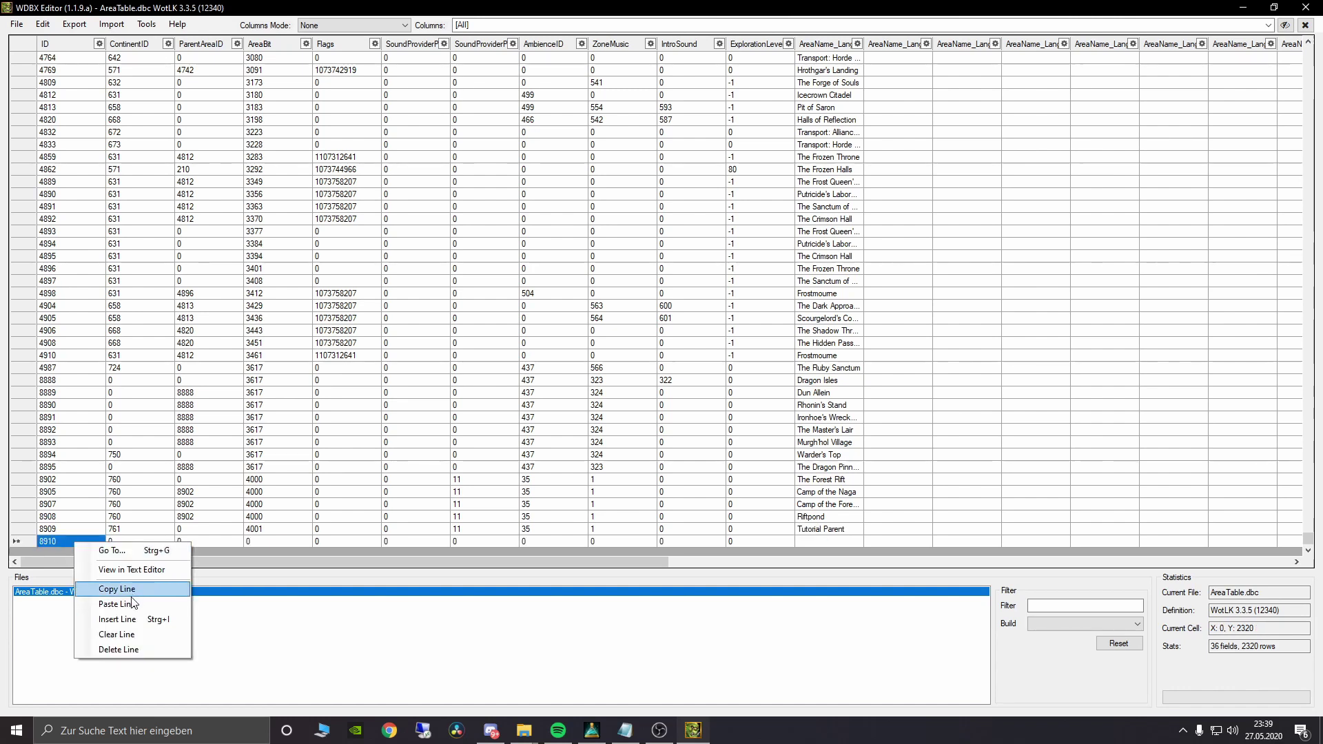
left_click(135, 601)
Step: Set the ContinentID of line 8910 to 761 and check that ID against Noggit's continent list
left_click(134, 542)
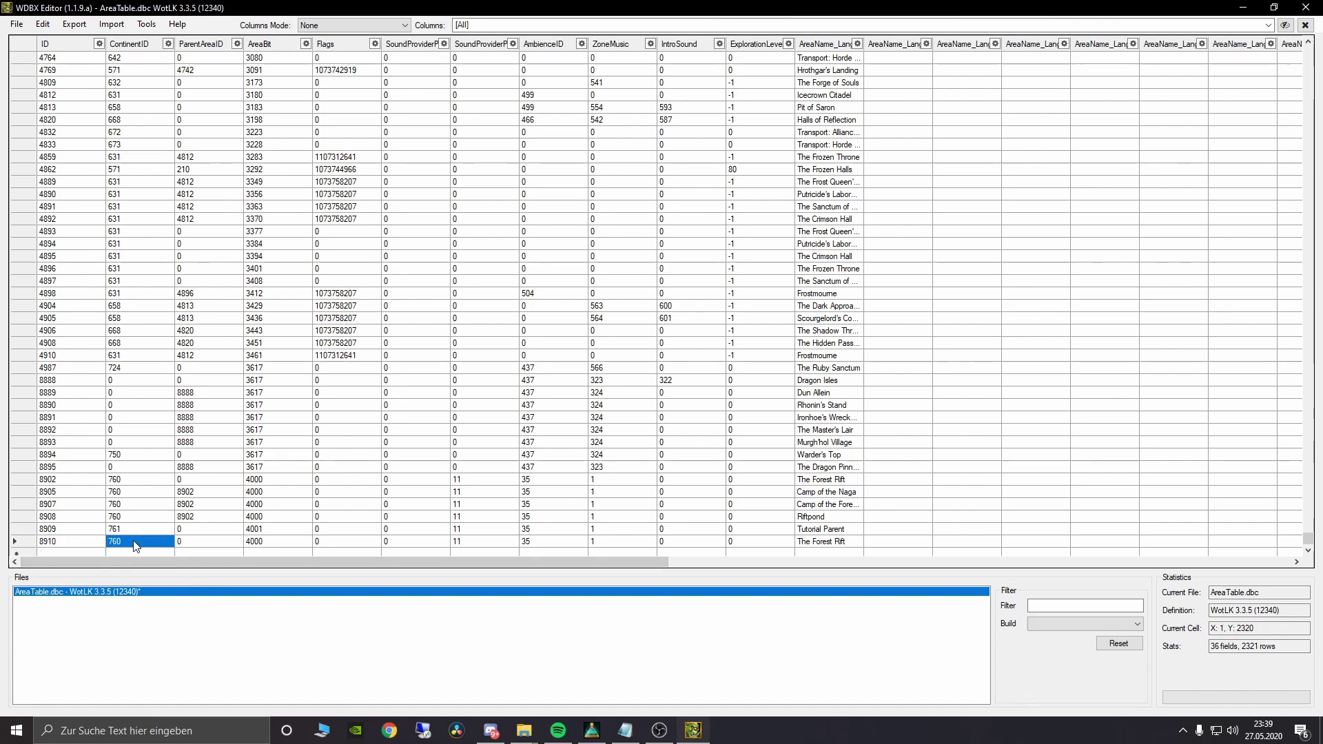
left_click(134, 541)
left_click(133, 541)
left_click(127, 527)
left_click(129, 541)
left_click(591, 729)
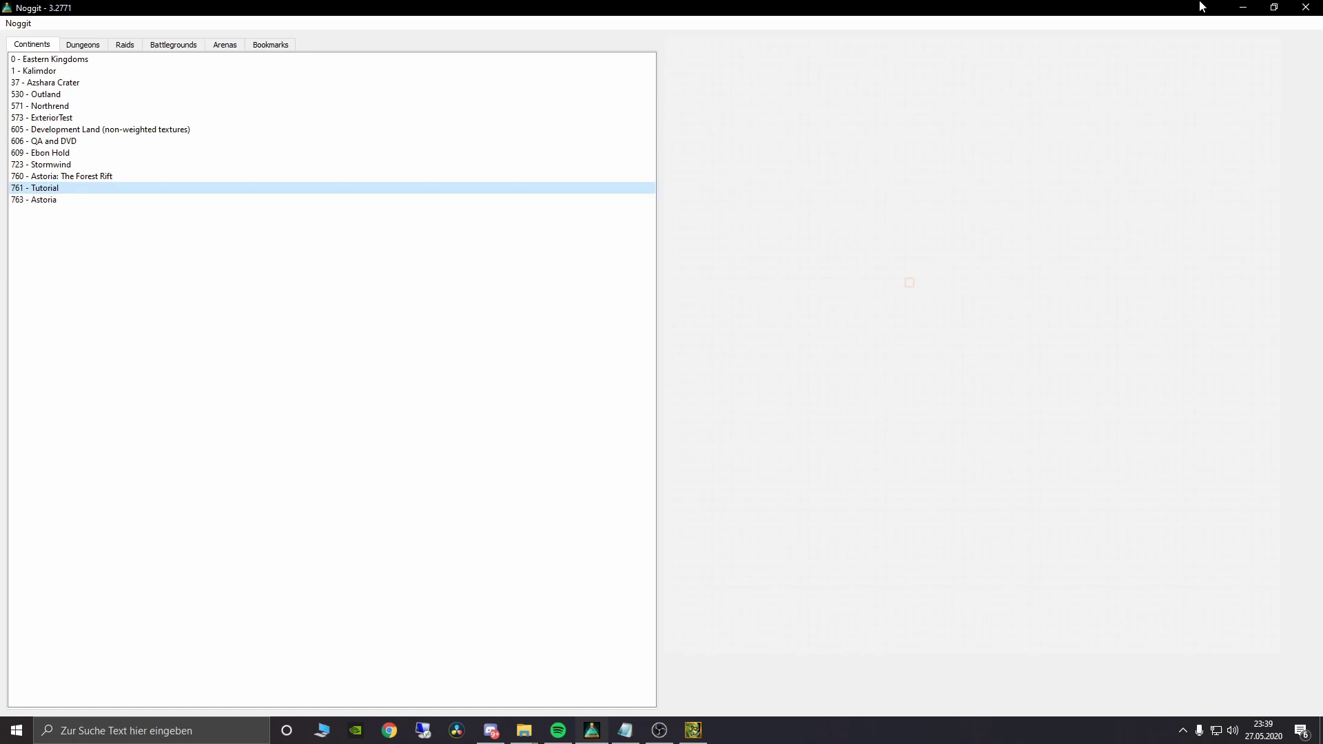
left_click(1243, 8)
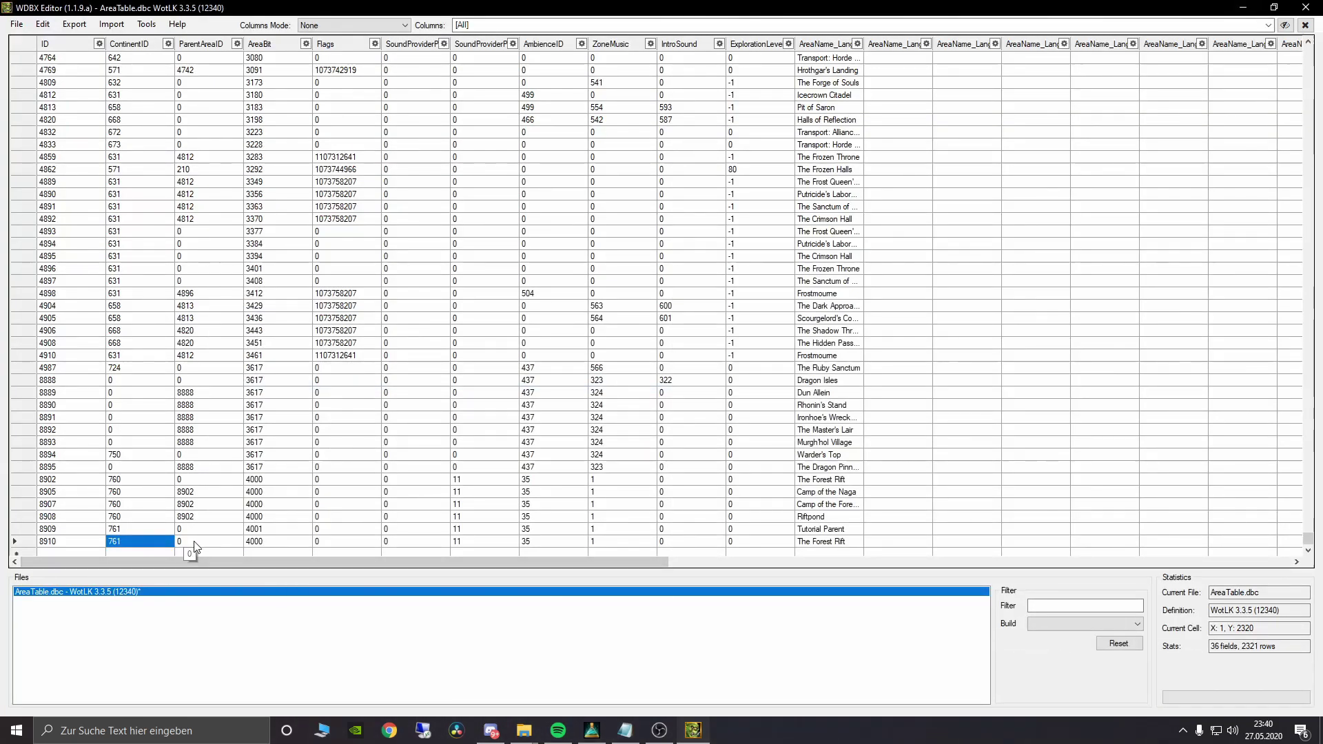
Step: Set the ParentAreaID of line 8910 to 8909, the ID of Tutorial Parent
left_click(195, 544)
left_click(195, 544)
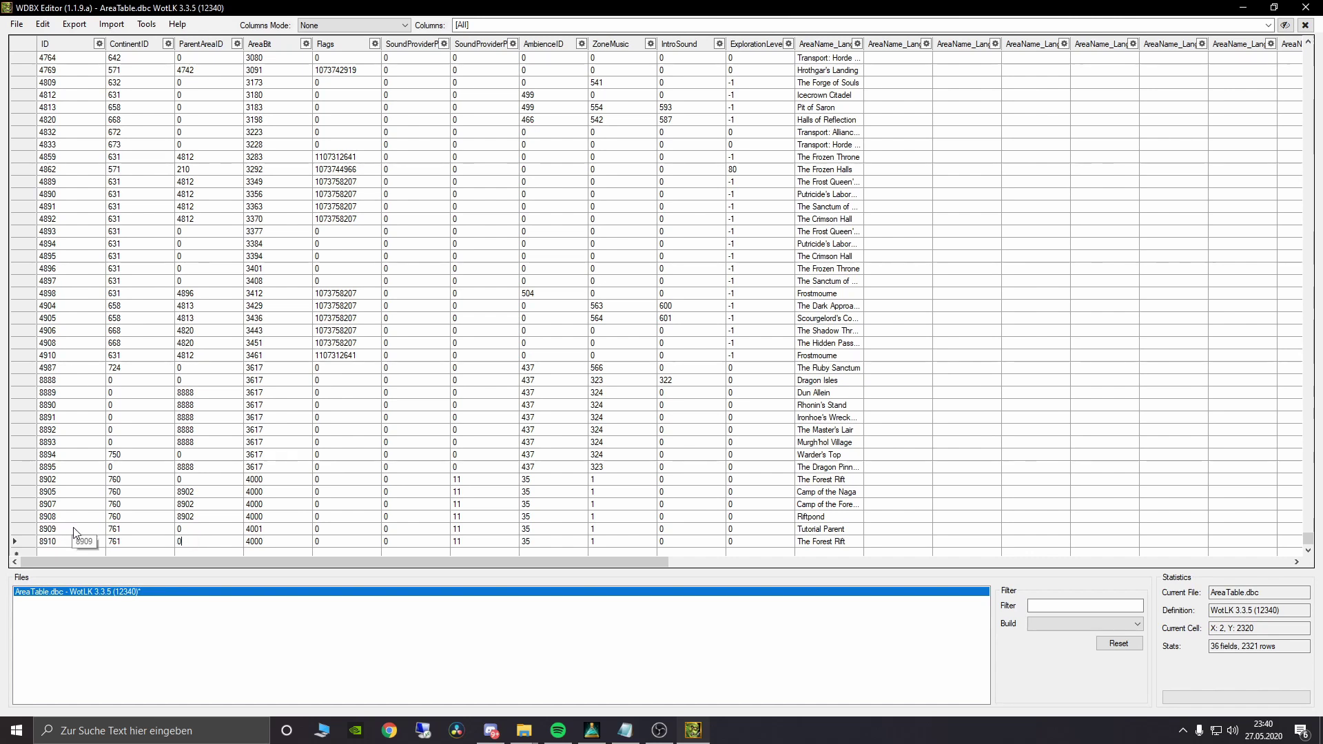
key("BackSpace")
type("8909")
left_click(171, 521)
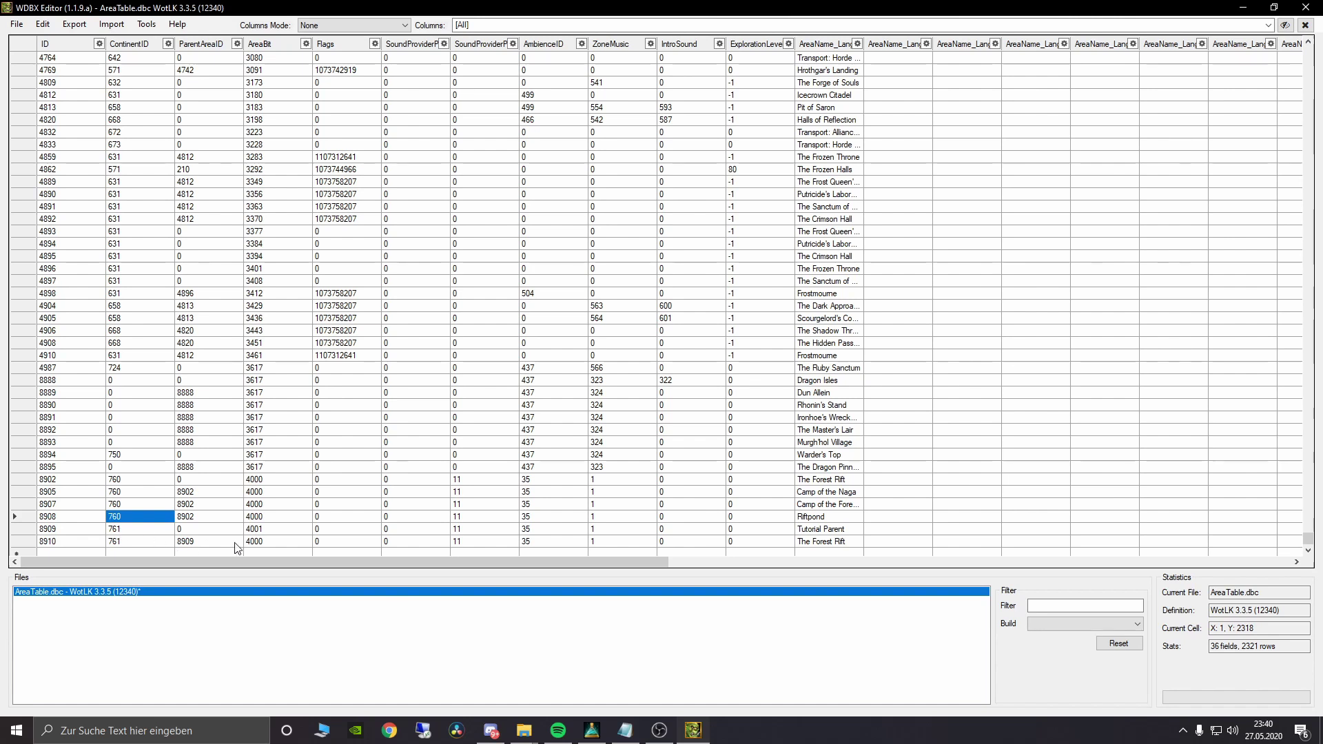
Step: Set the AreaBit of line 8910 to 4001, matching the Tutorial Parent line
left_click(269, 544)
double_click(267, 540)
key("BackSpace")
type("1")
left_click(271, 529)
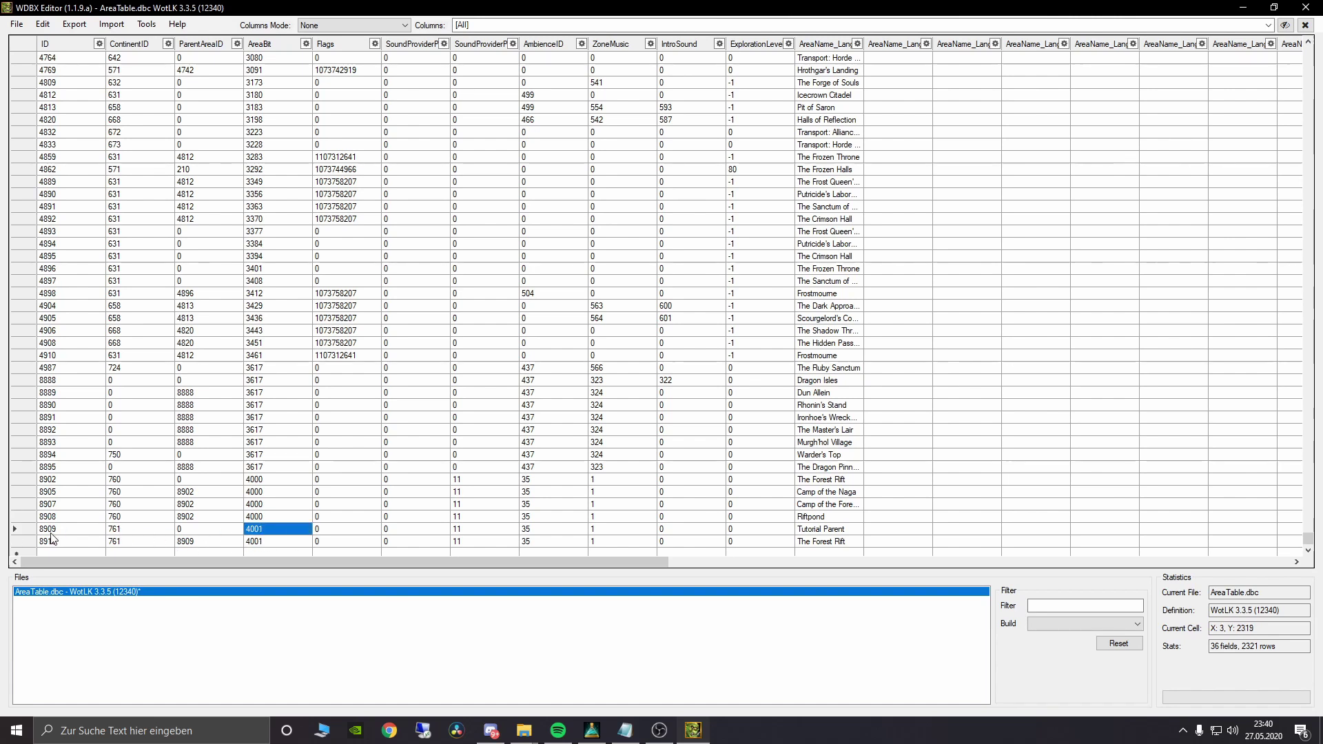
Step: Change the area name of line 8910 to "Tutorial Child One"
left_click(826, 545)
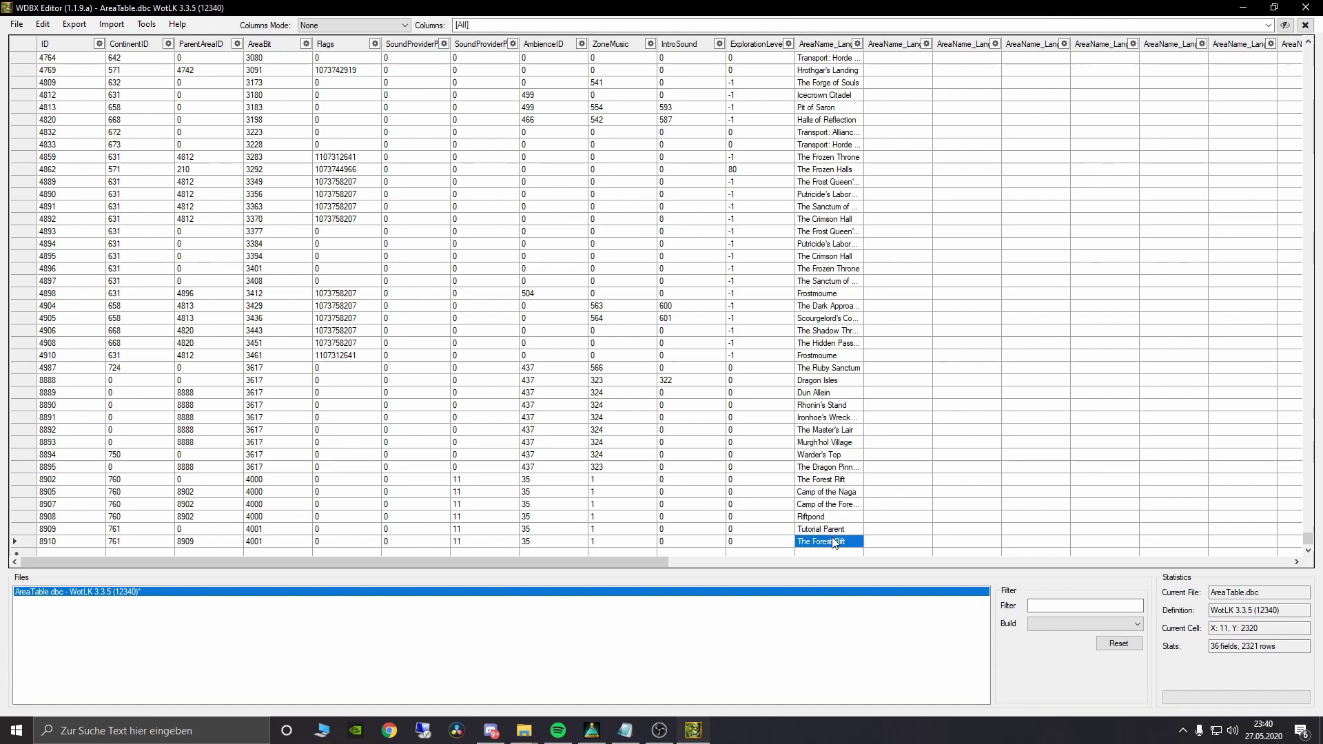
left_click(834, 542)
key("ctrl+a")
key("BackSpace")
type("Tutorial Chi")
left_click(828, 531)
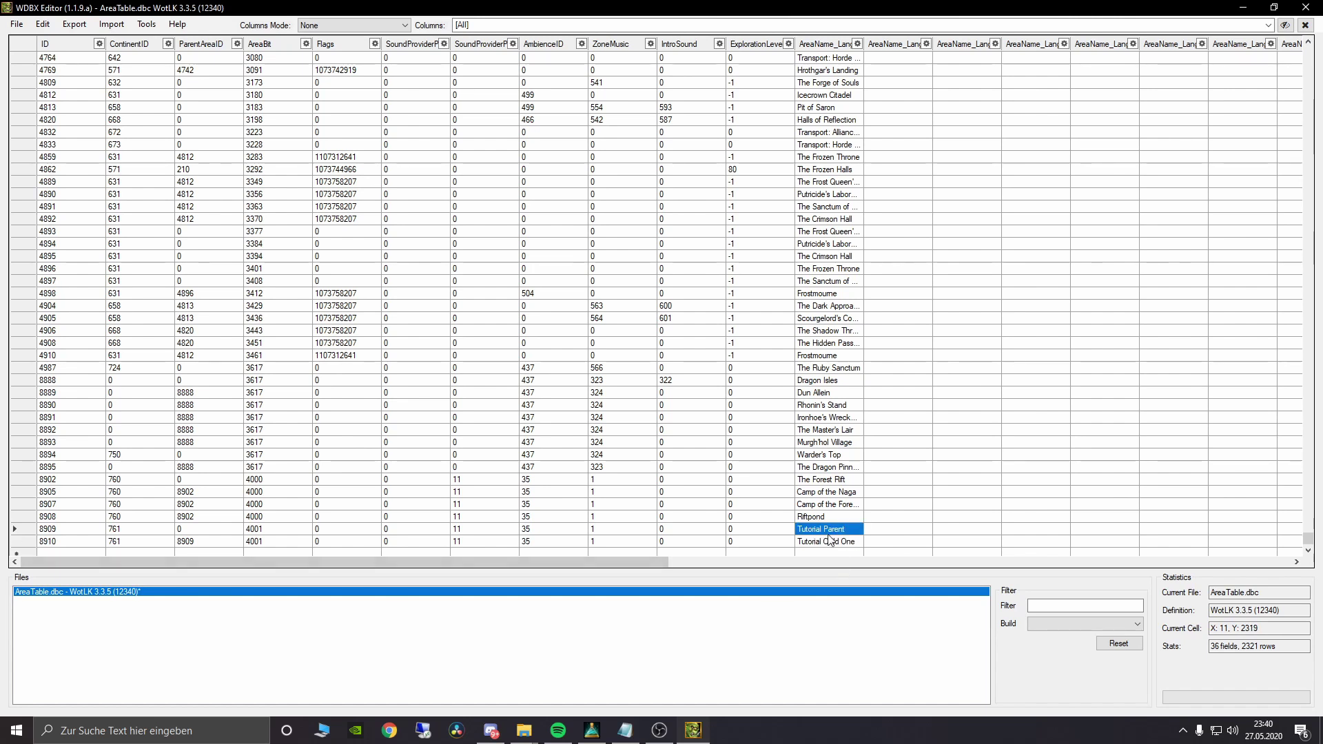
Step: Copy the Tutorial Child One line and paste it into a new line with ID 8911 below it
right_click(67, 544)
left_click(86, 585)
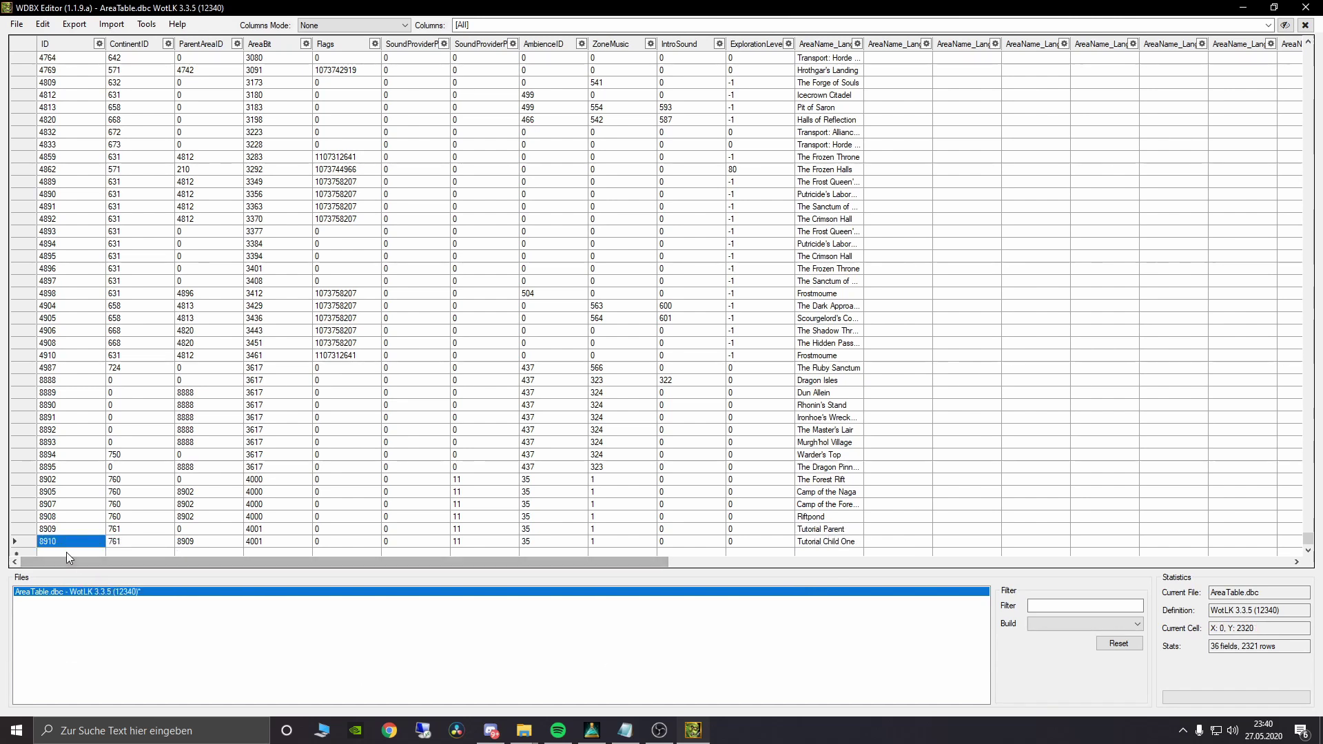
left_click(66, 553)
right_click(61, 549)
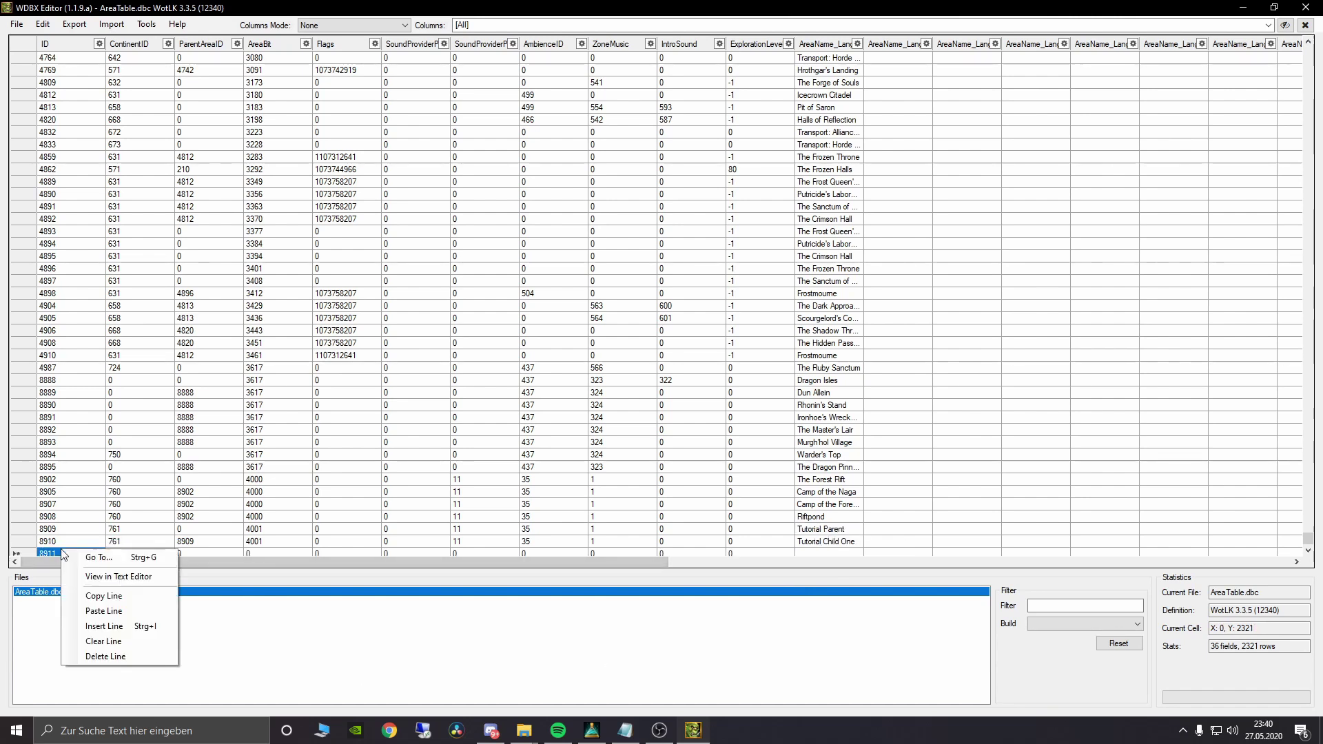
left_click(117, 613)
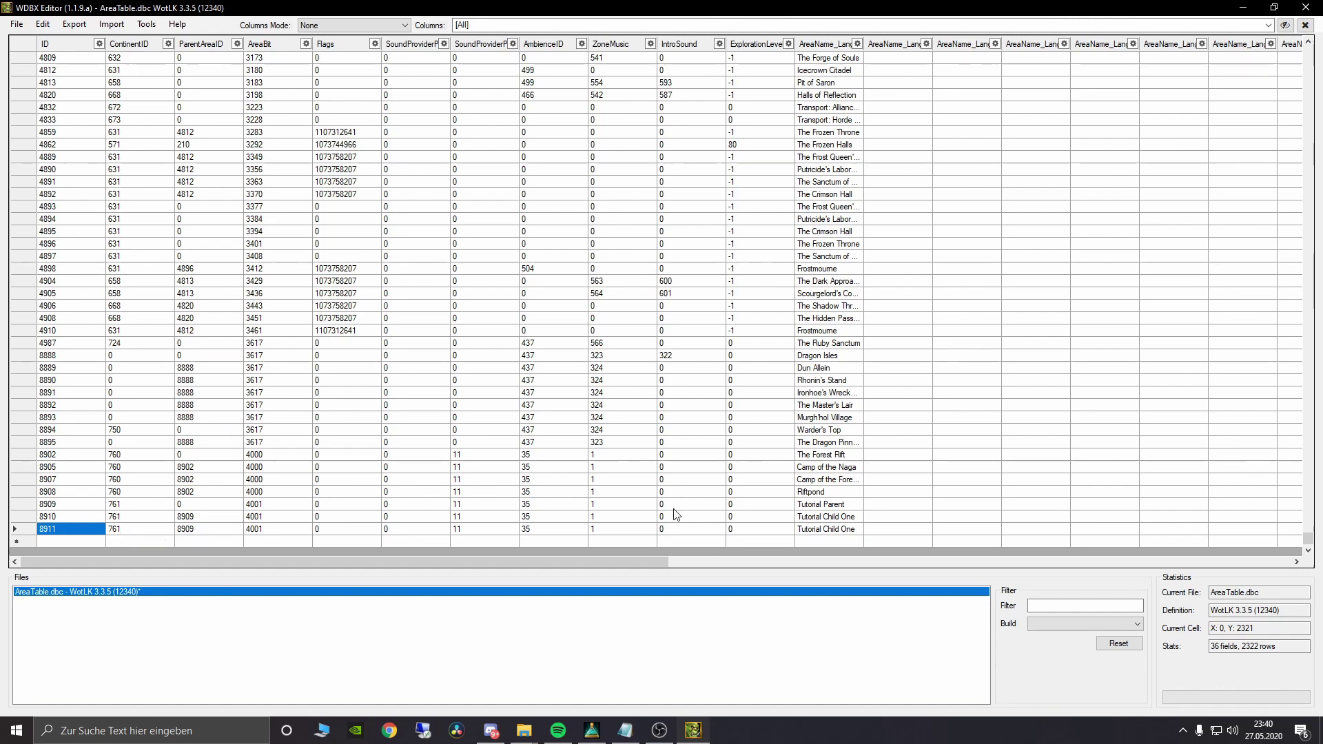
Step: Change the area name of line 8911 to "Tutorial Child Two"
left_click(821, 529)
left_click(827, 529)
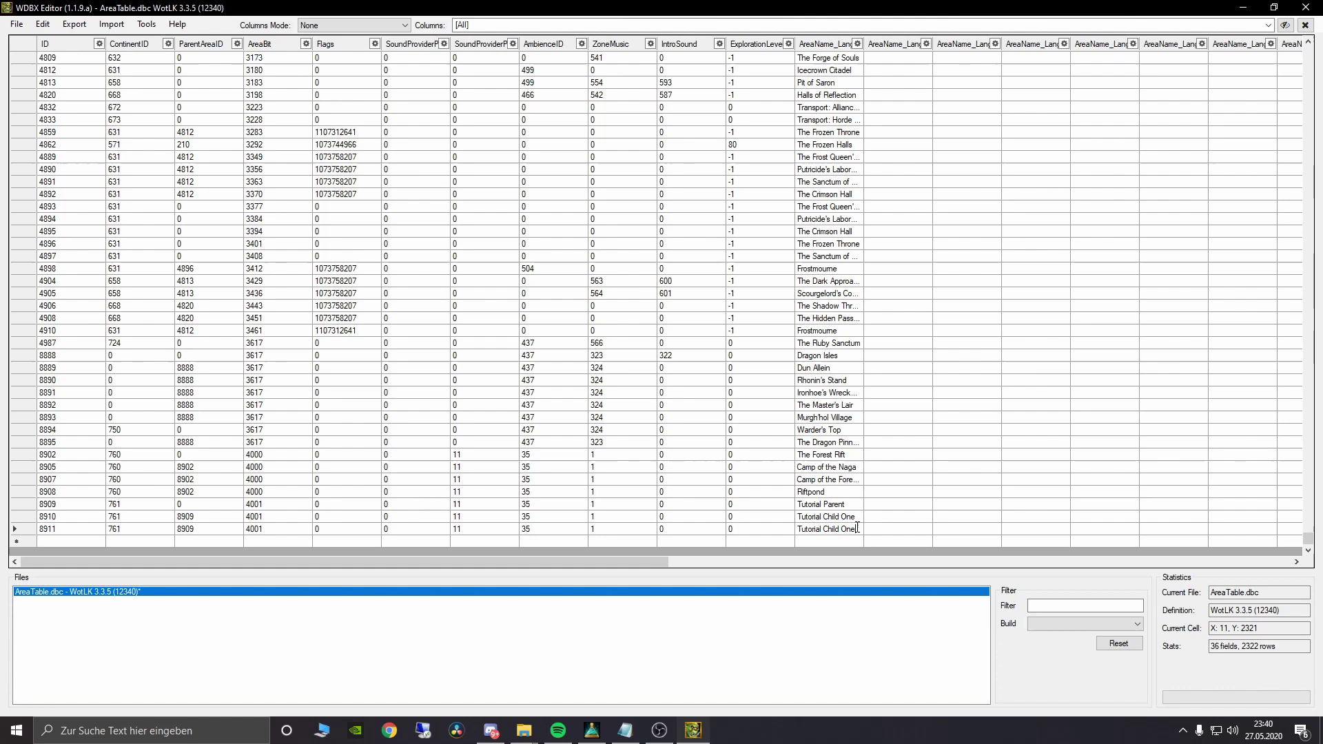
key("BackSpace")
key("BackSpace")
key("BackSpace")
type("Two")
left_click(847, 529)
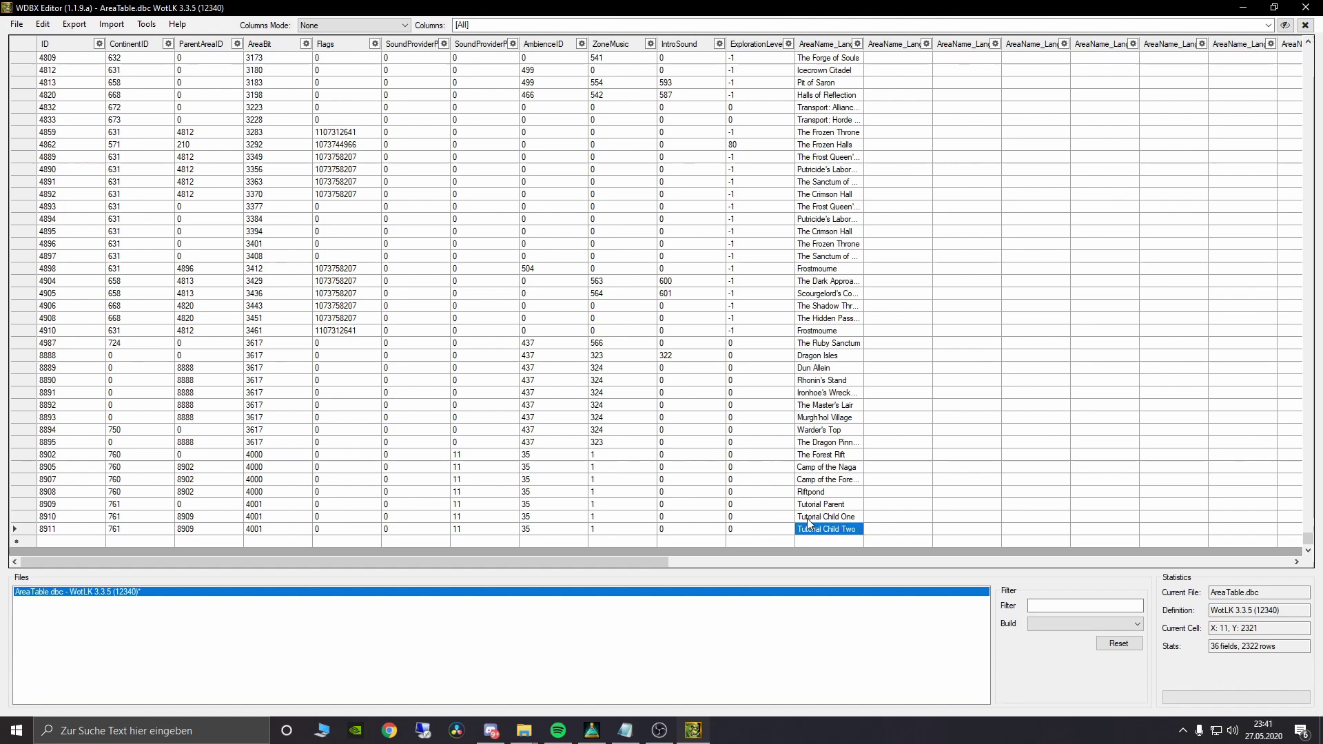
Step: Save the edited AreaTable.dbc and close the running Noggit window
left_click(17, 24)
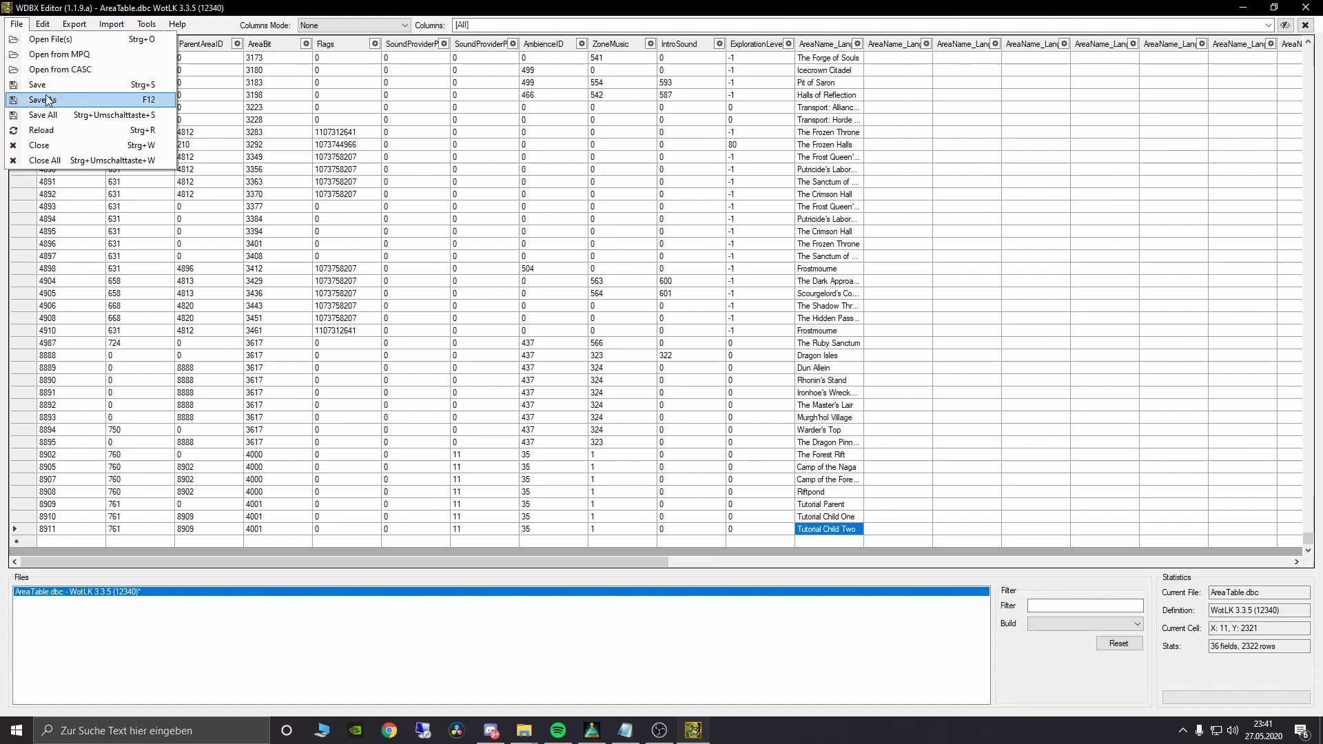
left_click(43, 89)
right_click(591, 728)
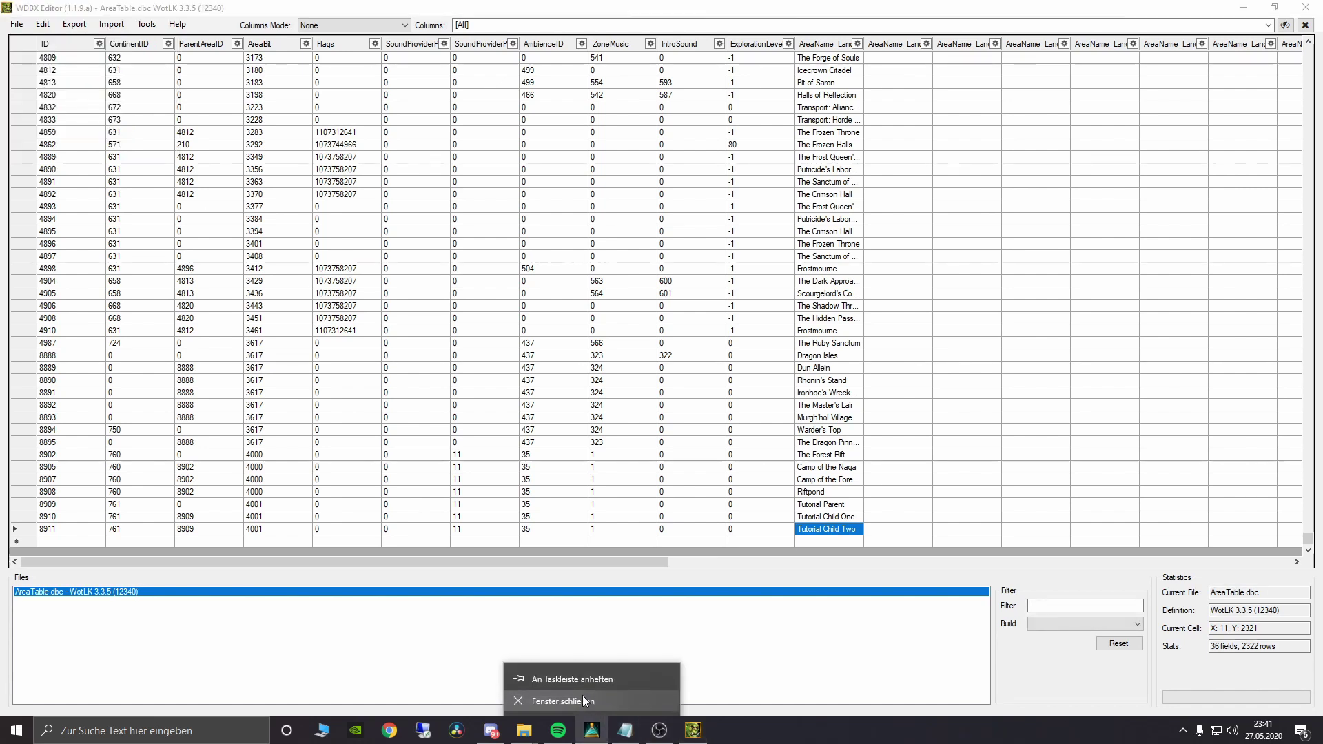
left_click(581, 698)
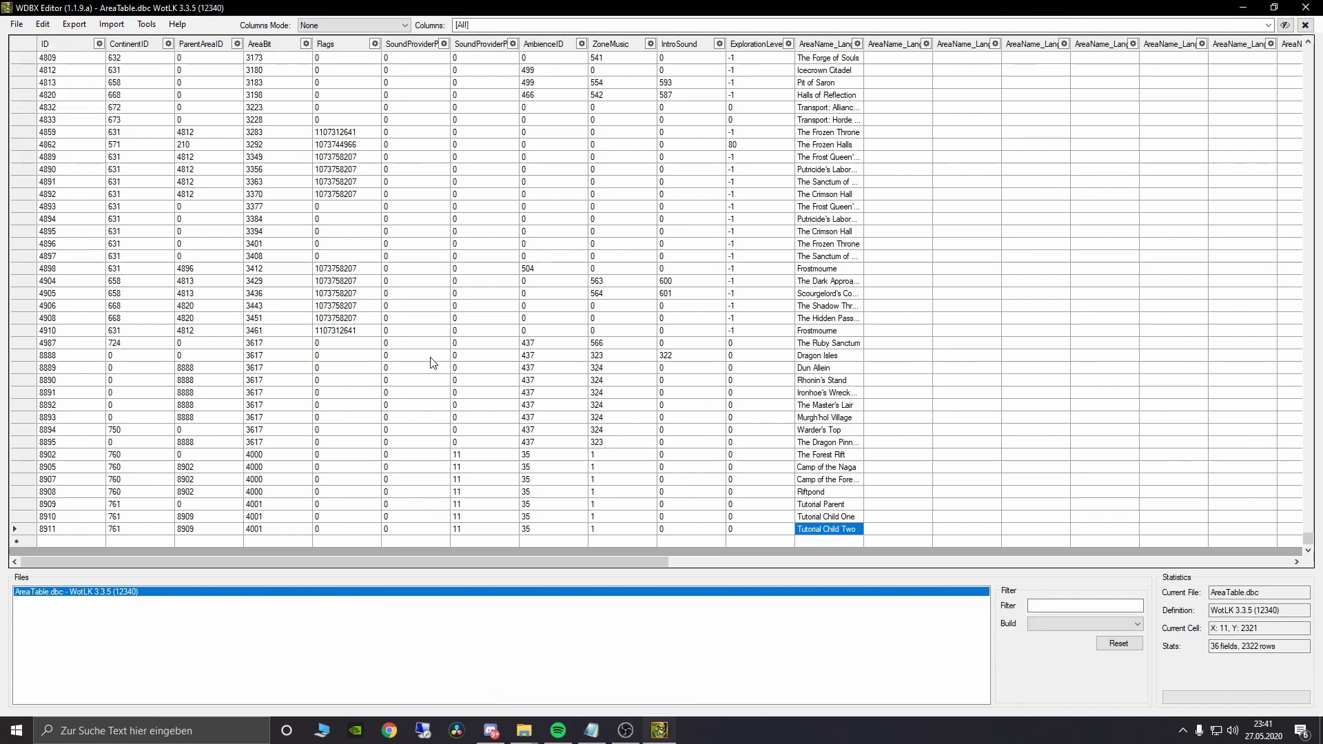
Step: Review the three Tutorial area names, save AreaTable.dbc once more and close the table editor
left_click(830, 505)
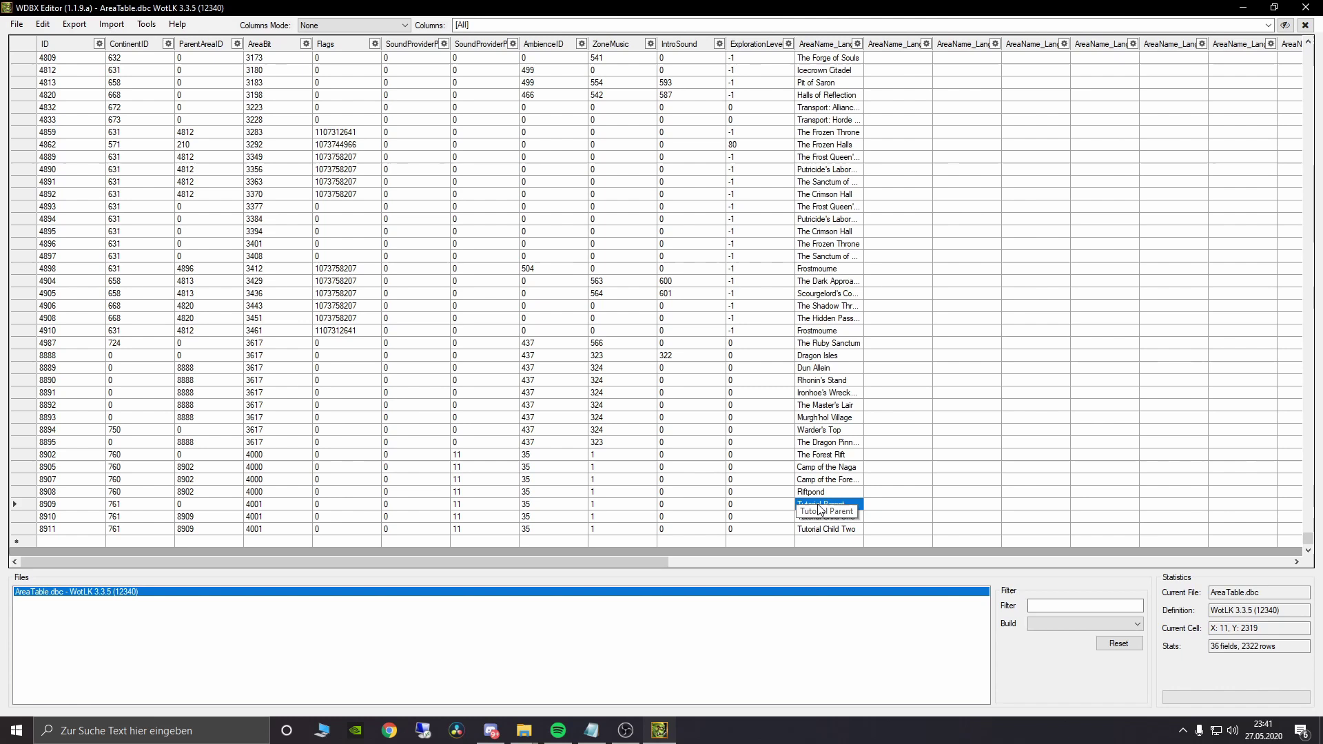
key("Down")
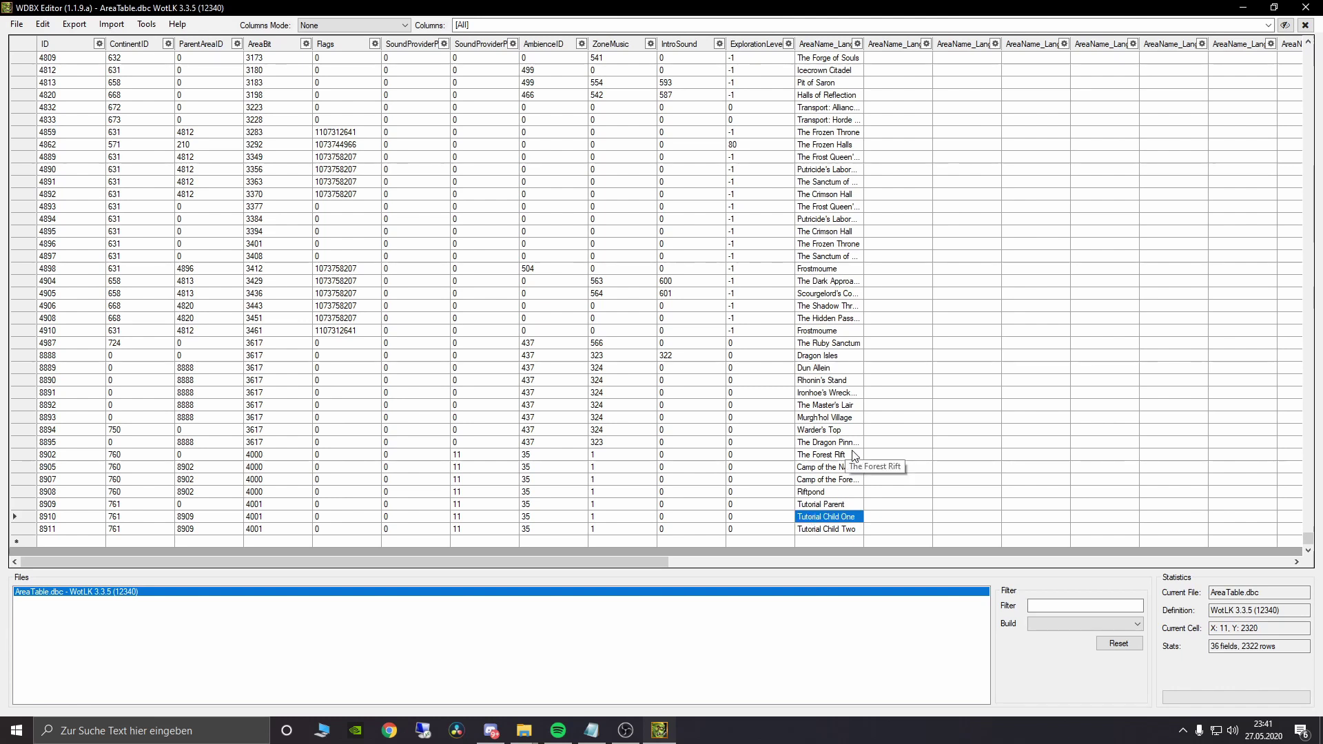
left_click(846, 531)
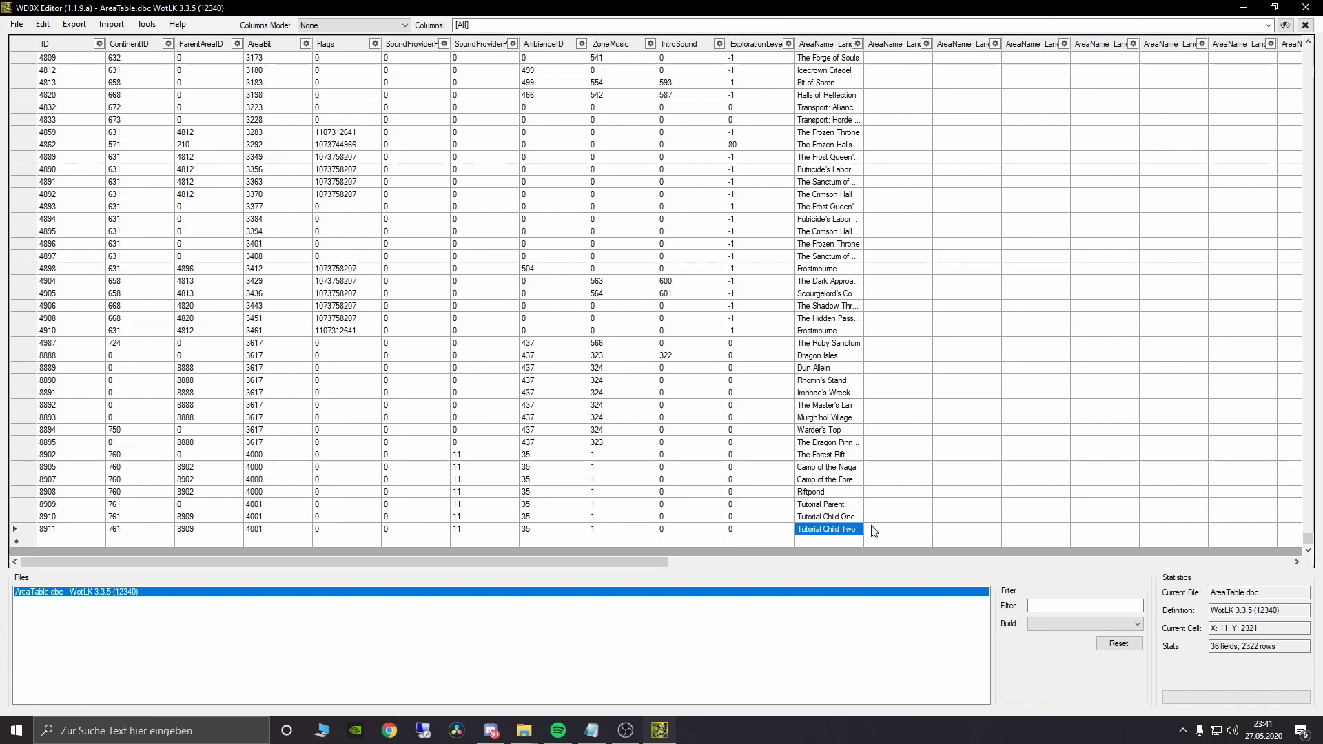
left_click(17, 24)
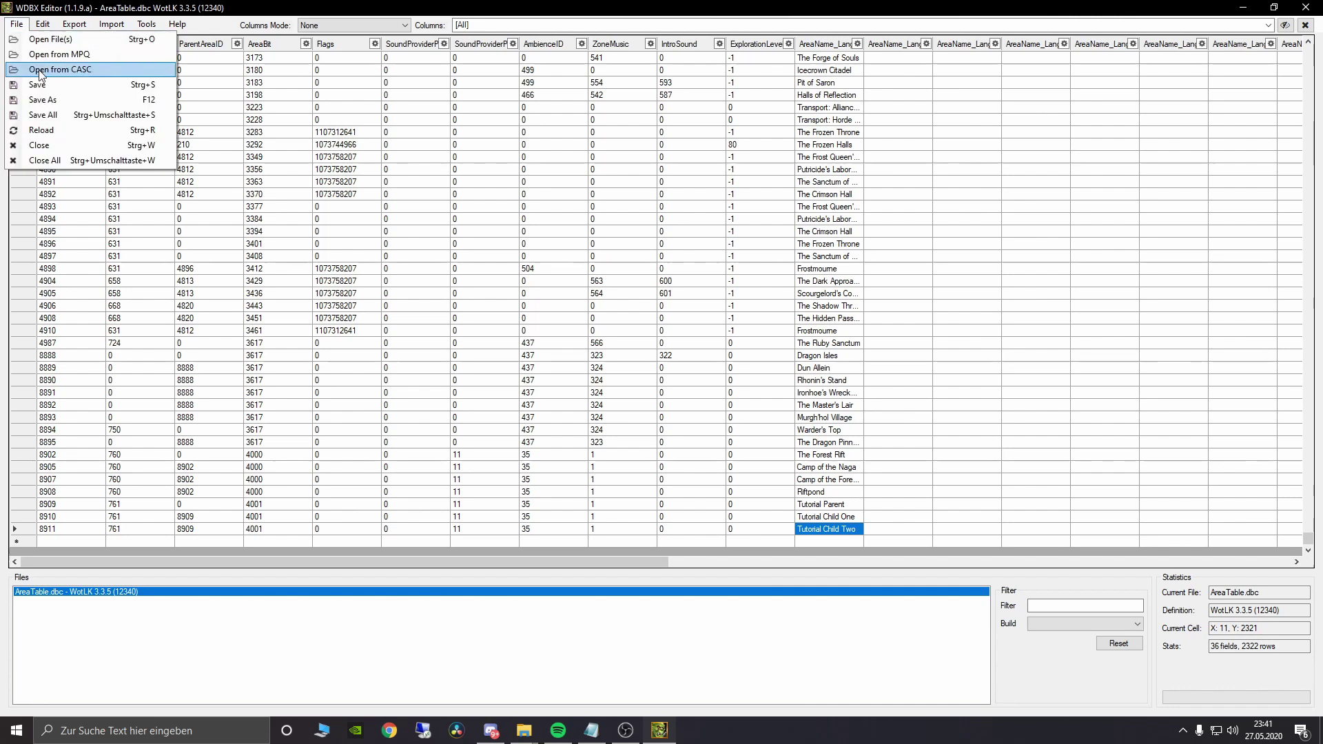
left_click(42, 85)
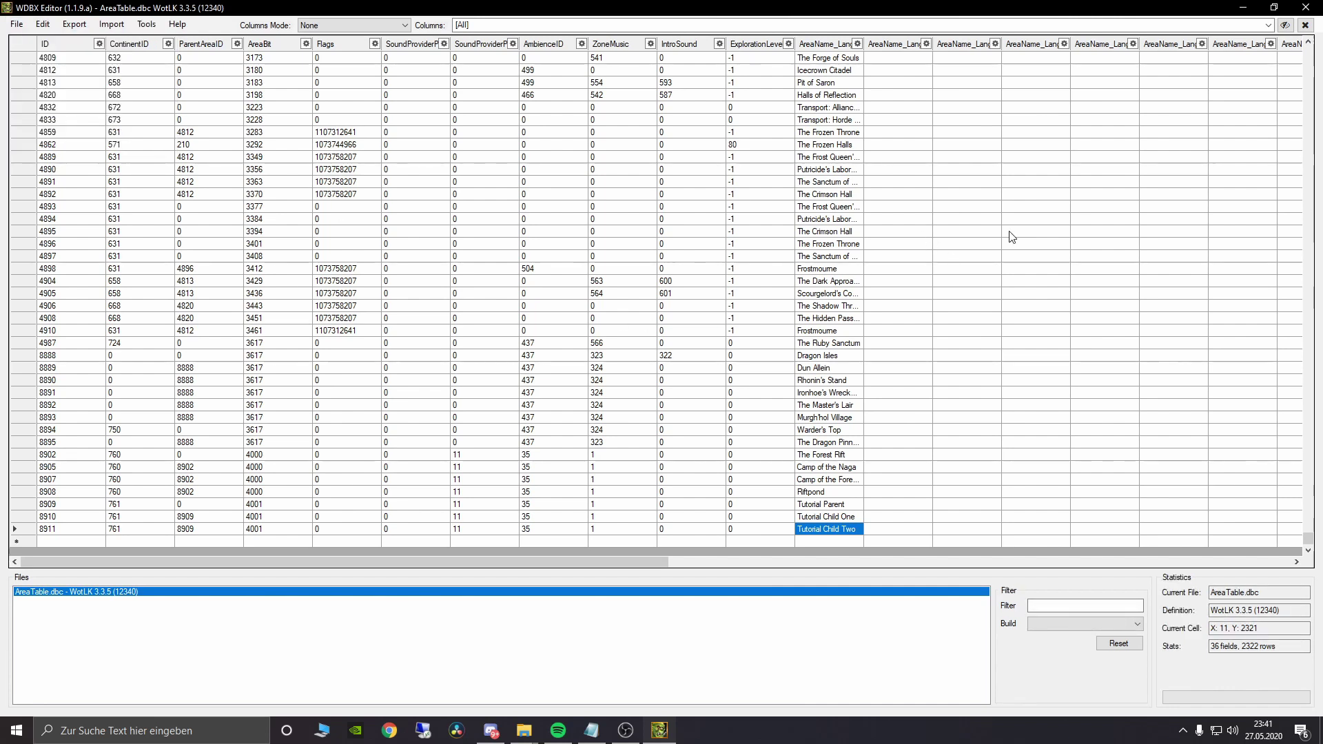
left_click(1317, 6)
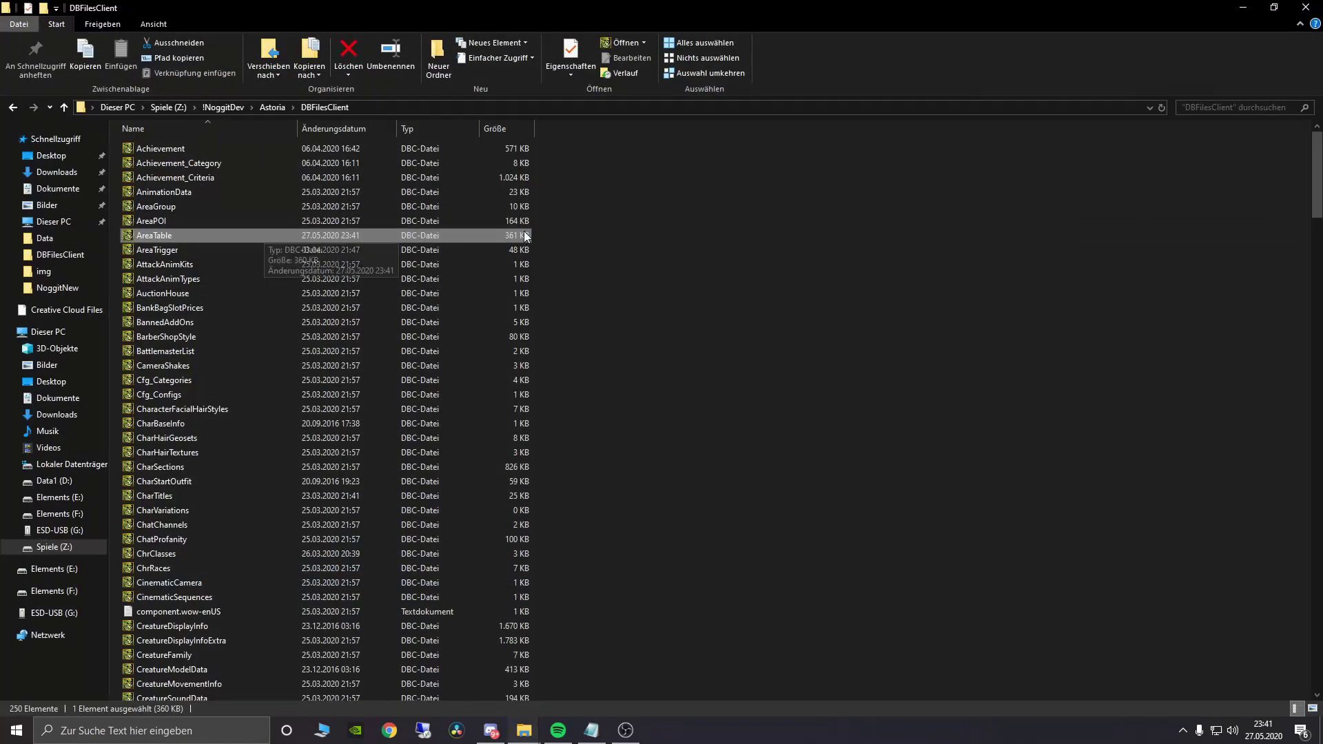
Step: Start Noggit from the !NoggitDev\NoggitNew folder and open the 761 - Tutorial map
key("alt+Left")
key("alt+Left")
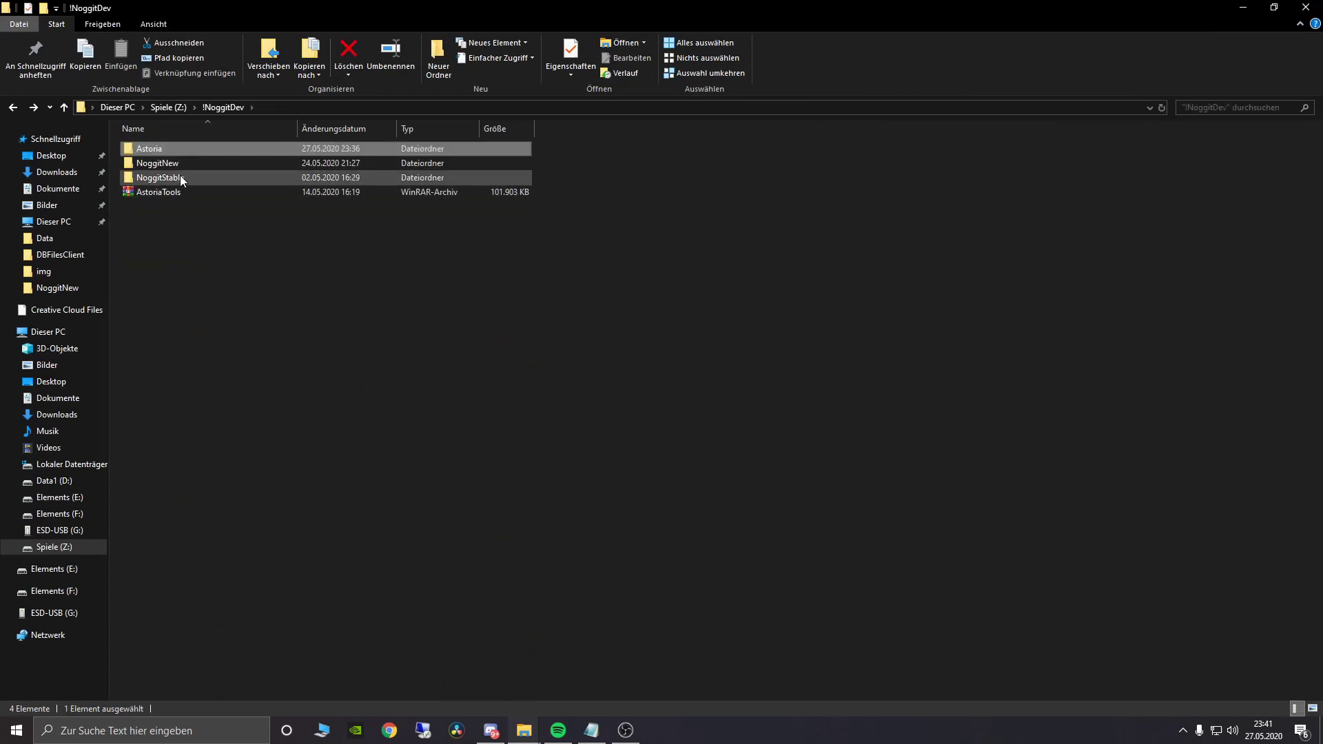
double_click(165, 164)
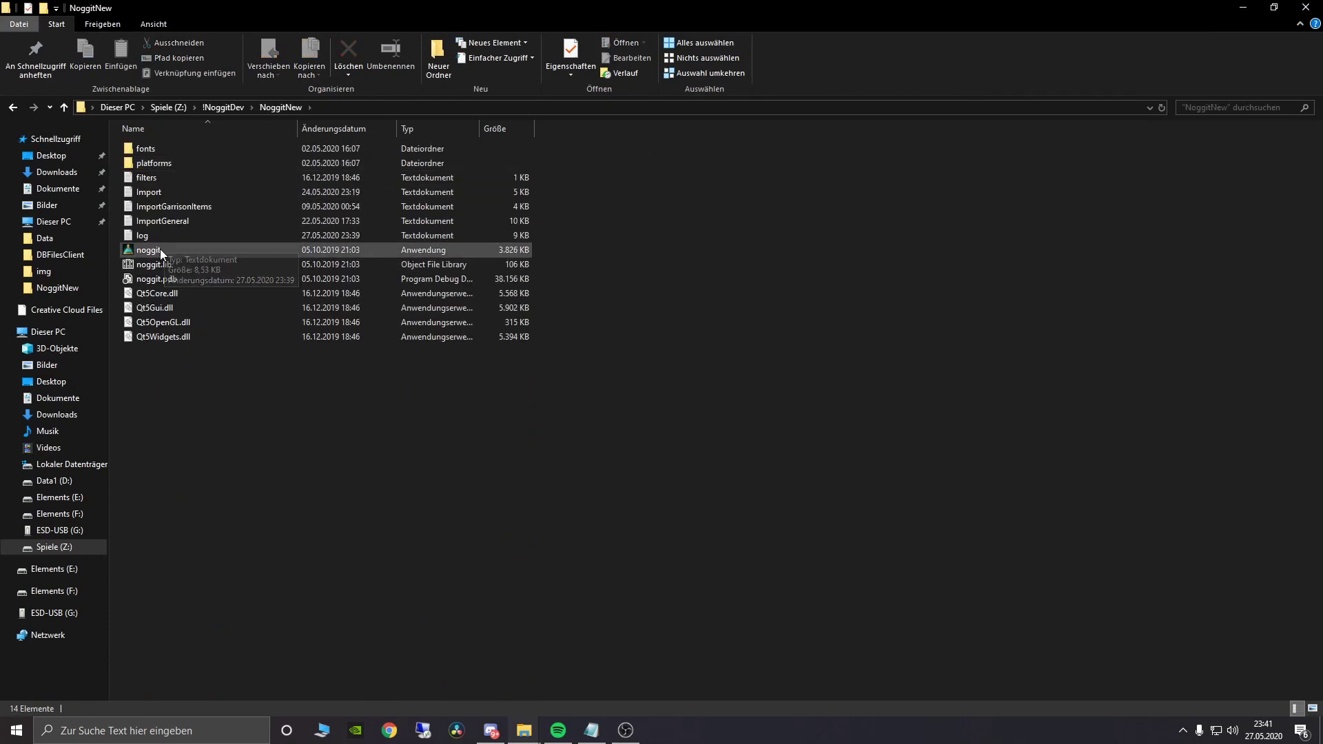
double_click(160, 249)
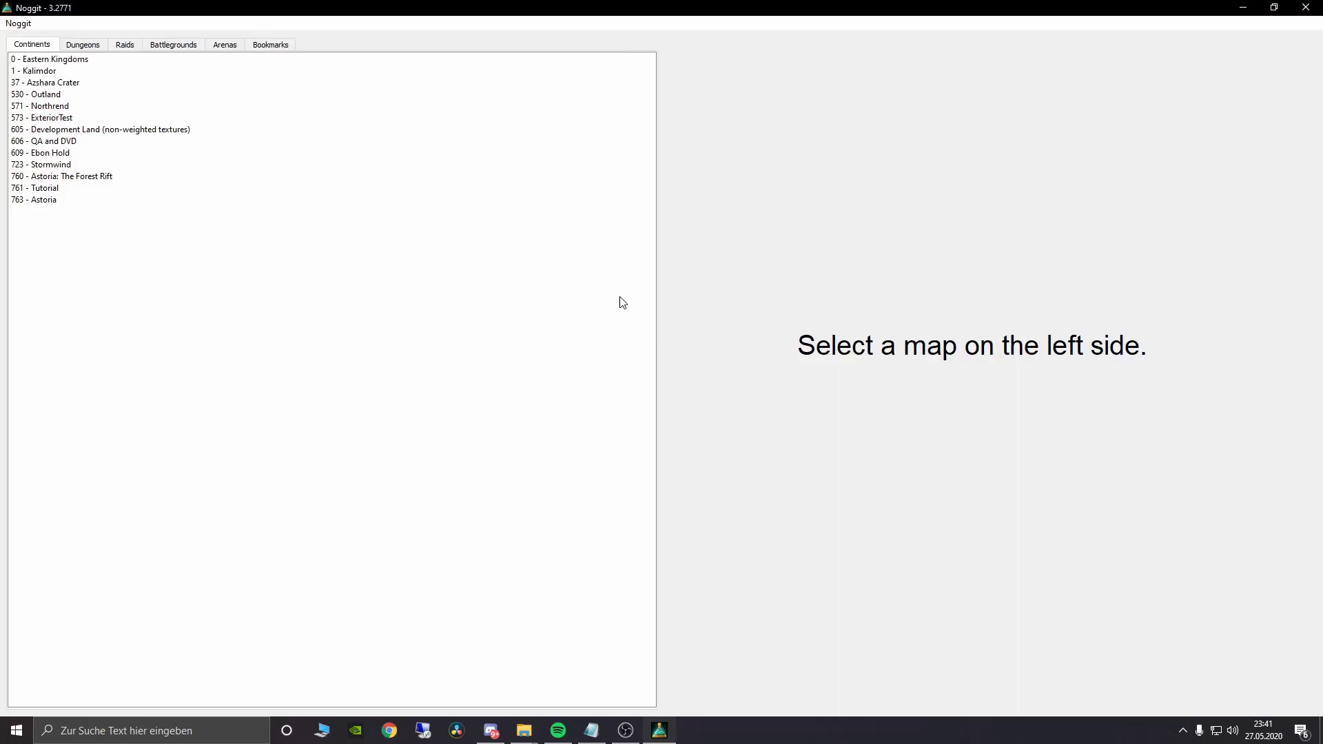
left_click(62, 188)
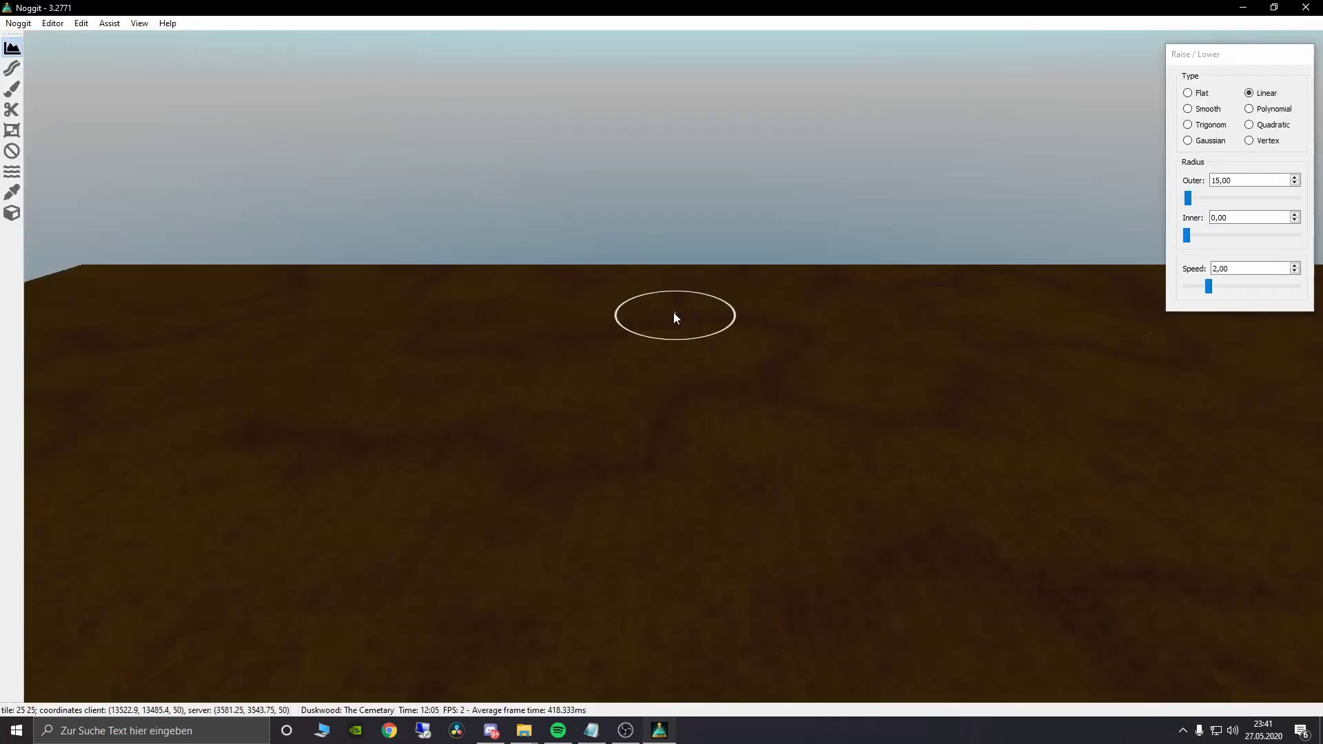
Step: Activate the Area ID tool and expand the 8909-Tutorial Parent entry to show its sub-areas
right_click_drag(673, 312, 621, 270)
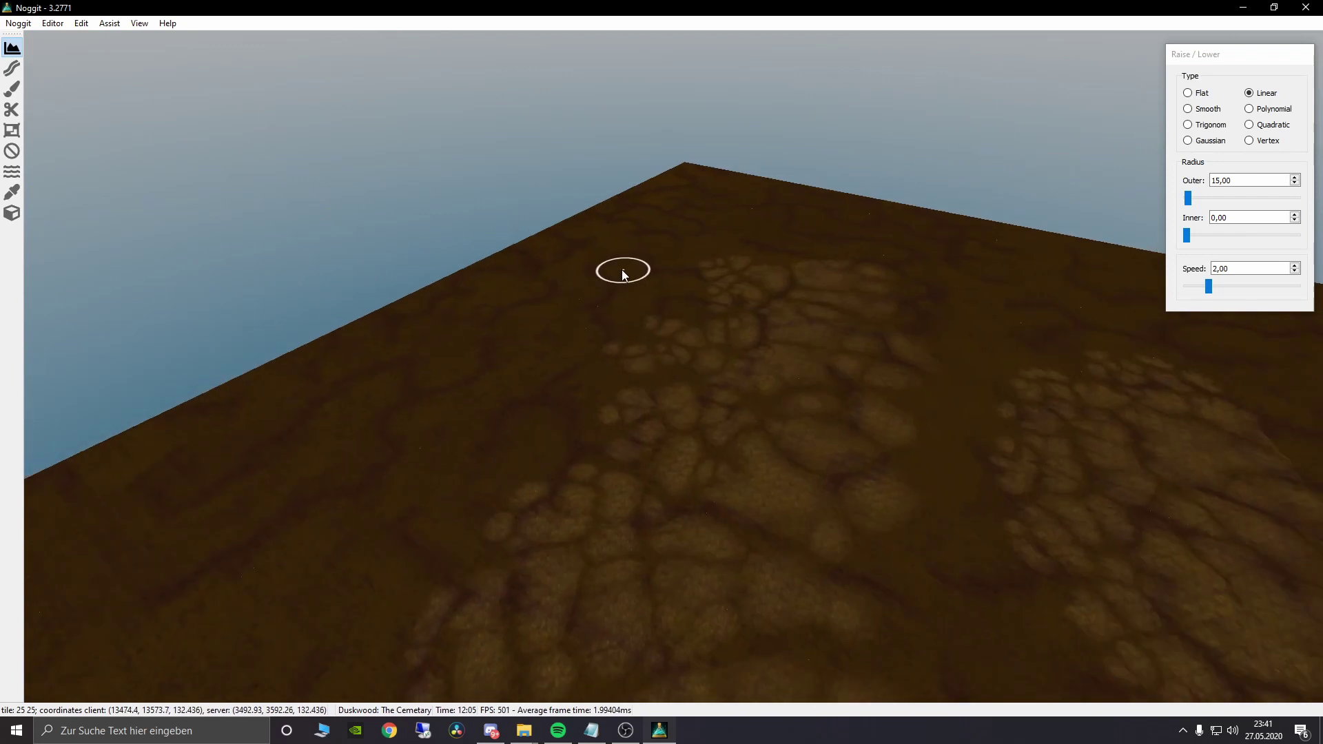
left_click(12, 130)
right_click_drag(494, 241, 672, 241)
key("s")
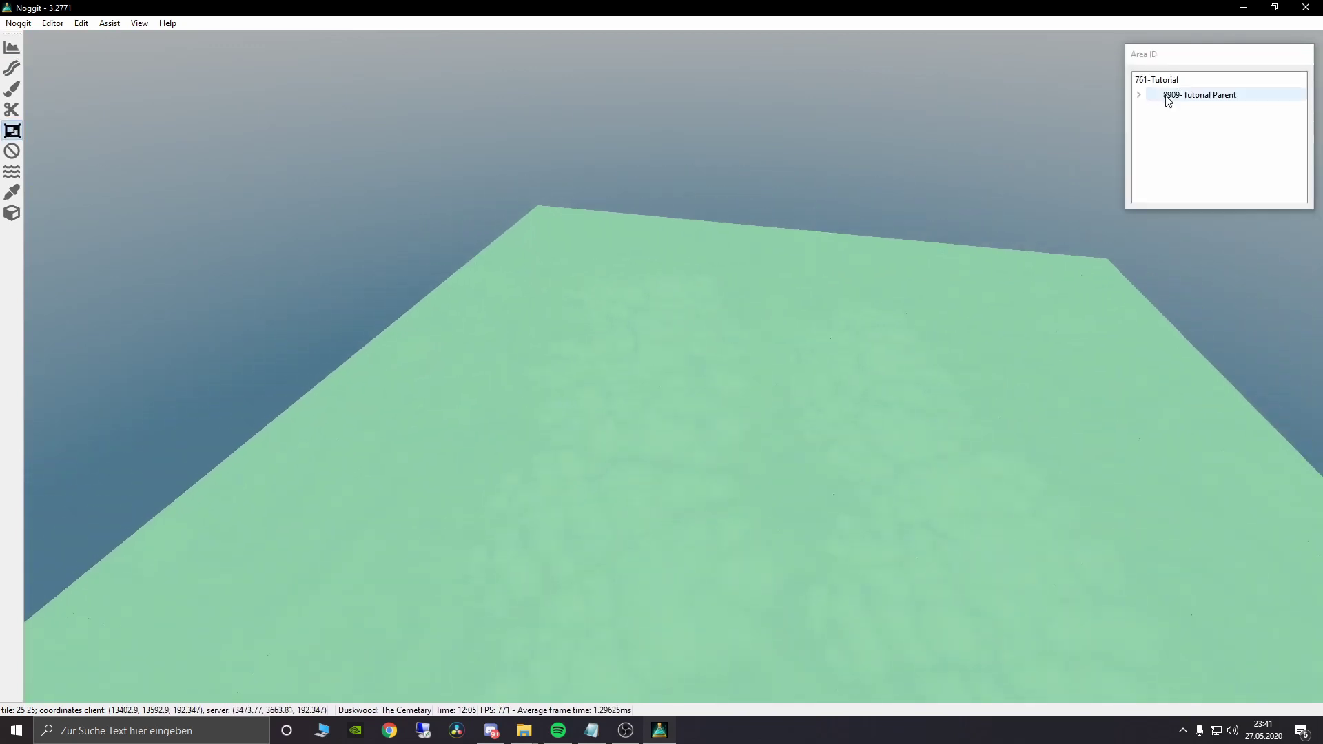
left_click(1169, 100)
double_click(1170, 98)
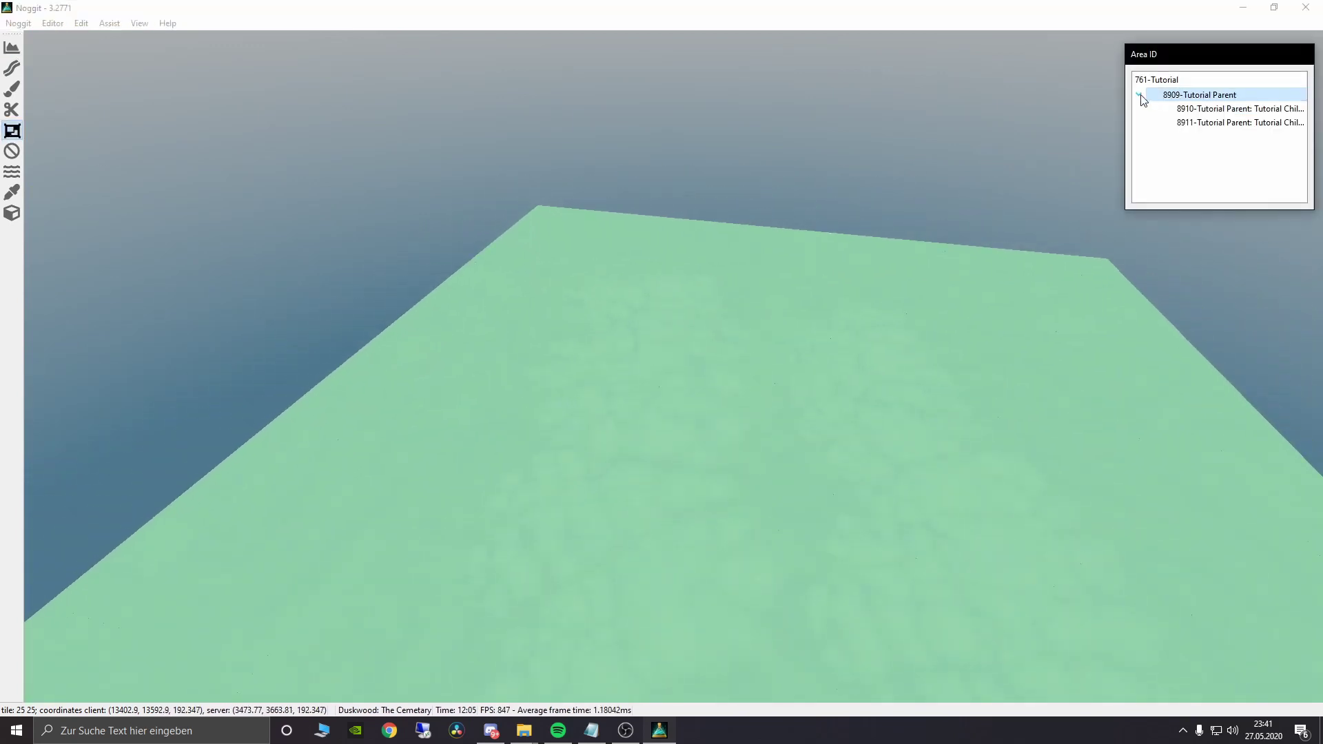
Step: Choose the 8910 sub-area as the area ID and widen the Area ID window so full area names fit
right_click_drag(750, 251, 921, 332)
key("s")
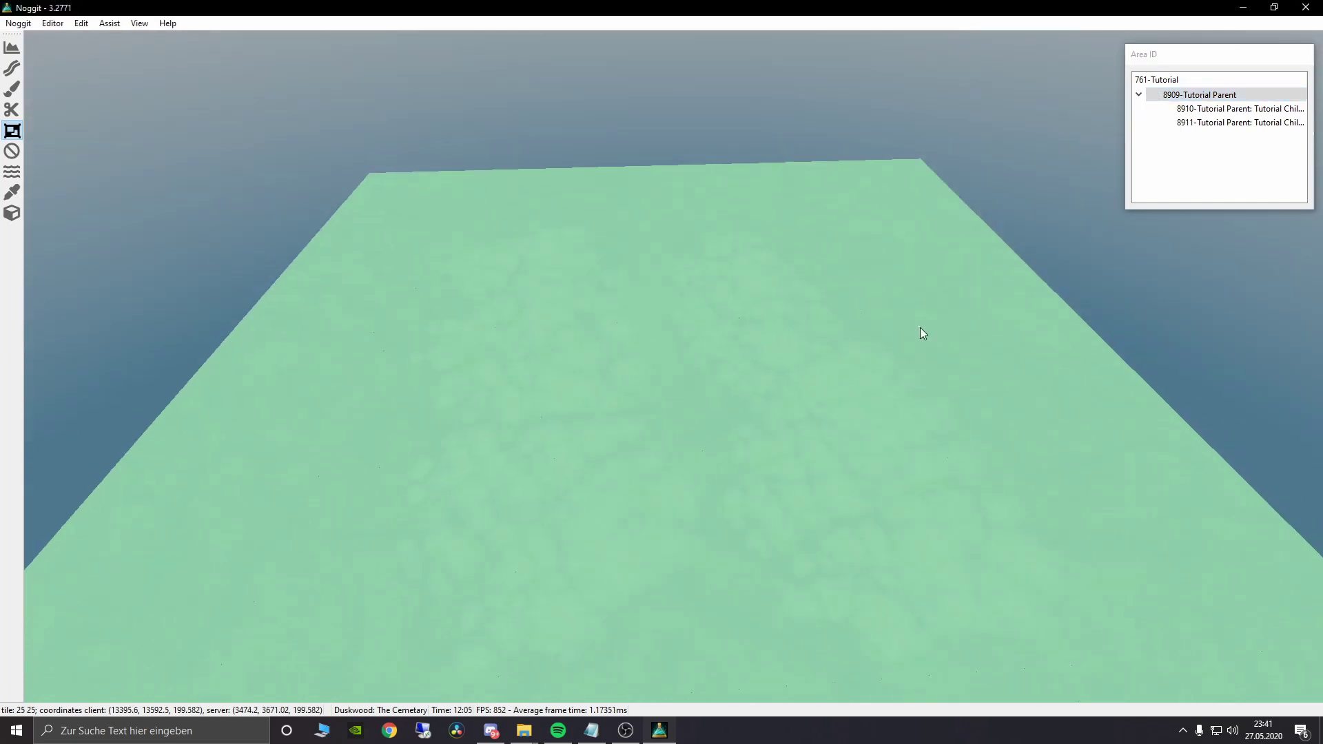
right_click_drag(933, 473, 725, 350)
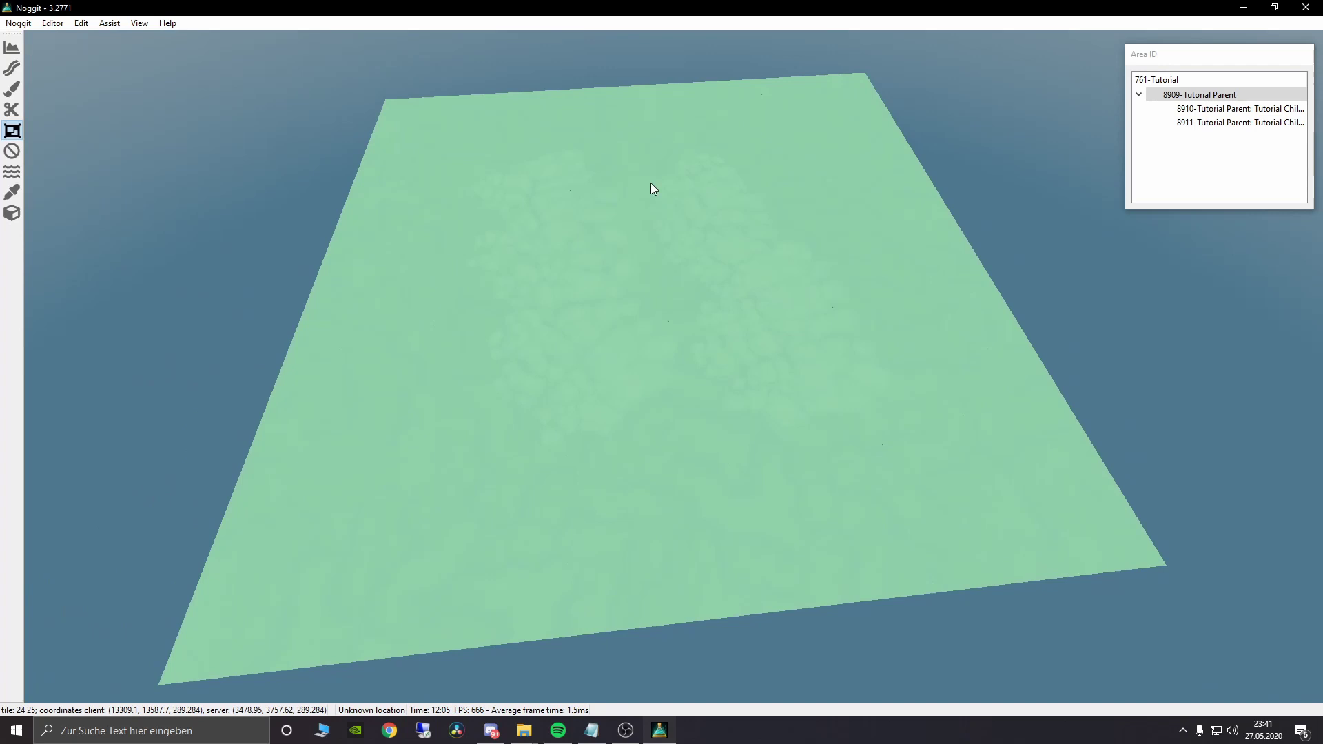
left_click(1233, 109)
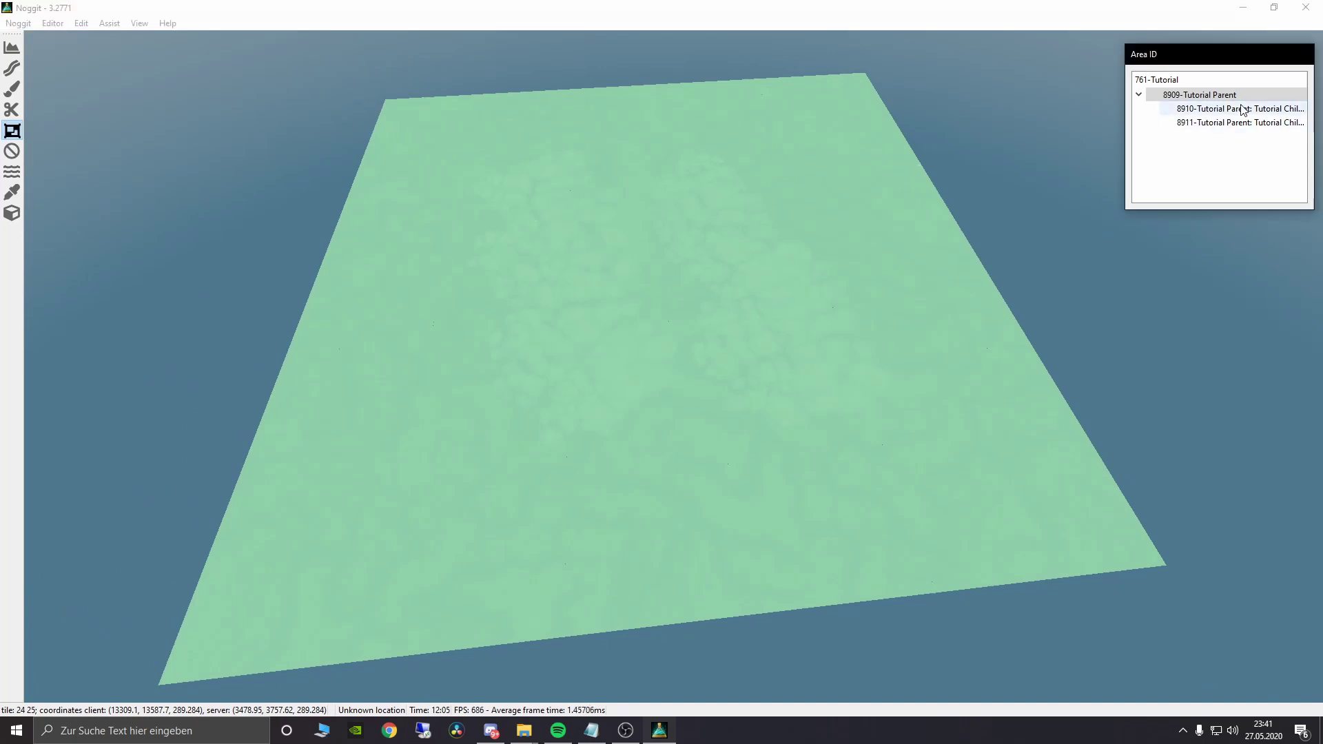
right_click_drag(935, 235, 878, 239)
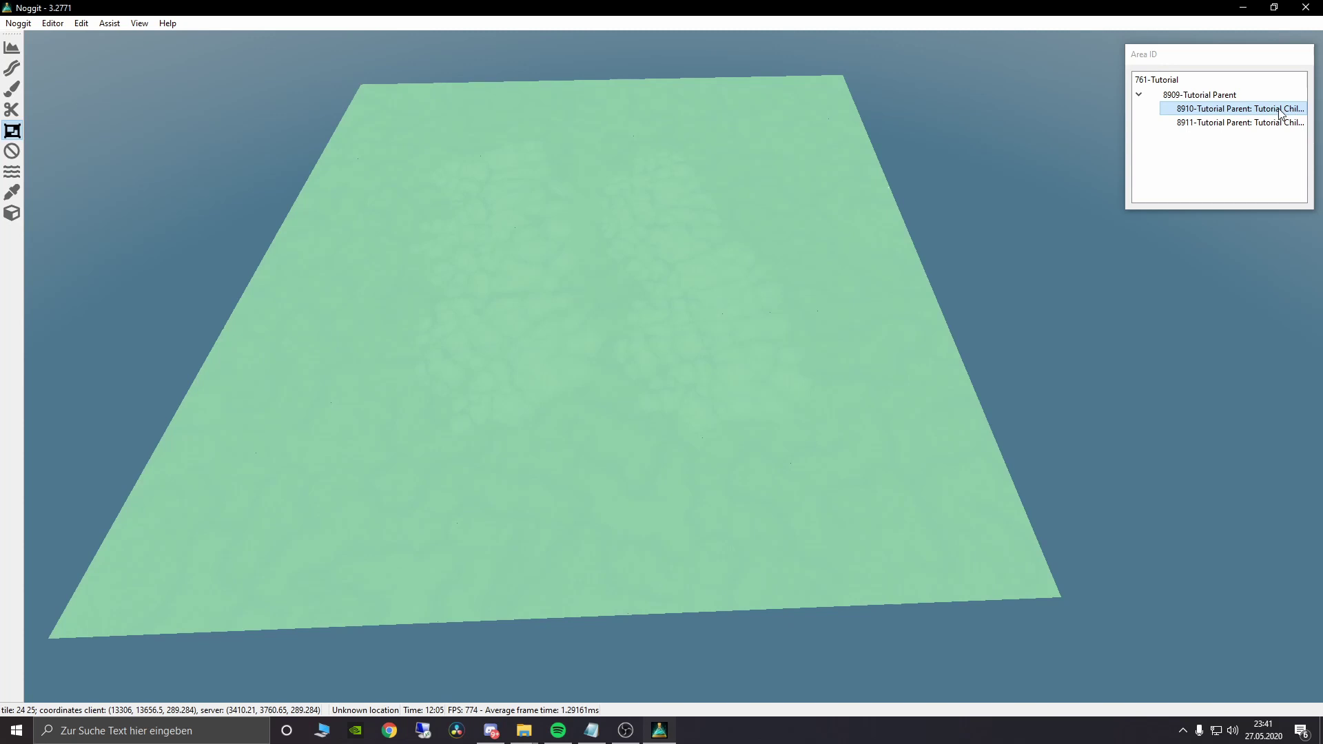
left_click_drag(1243, 53, 1041, 46)
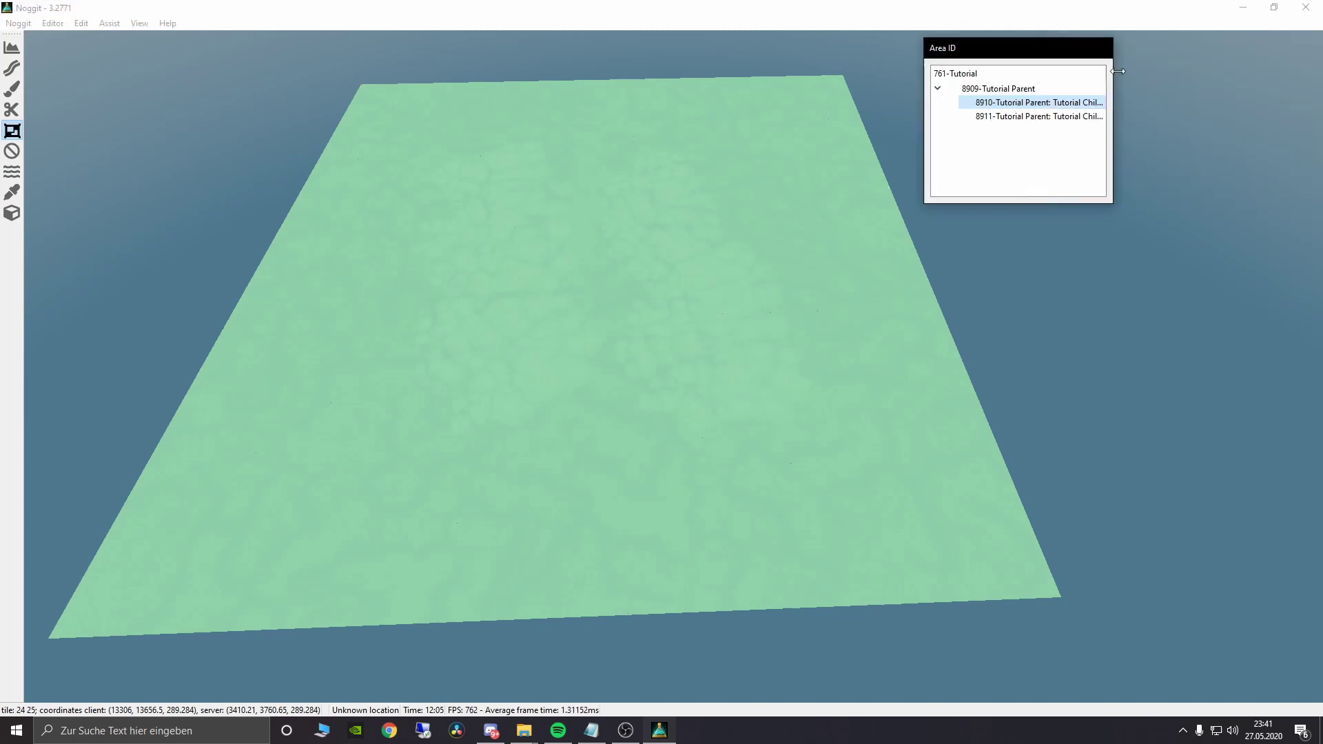
left_click_drag(1112, 73, 1215, 74)
left_click_drag(1091, 53, 1191, 50)
Step: Paint the 8910 Tutorial Child One area ID over the right half of the terrain tile
right_click_drag(633, 197, 641, 134)
key("w")
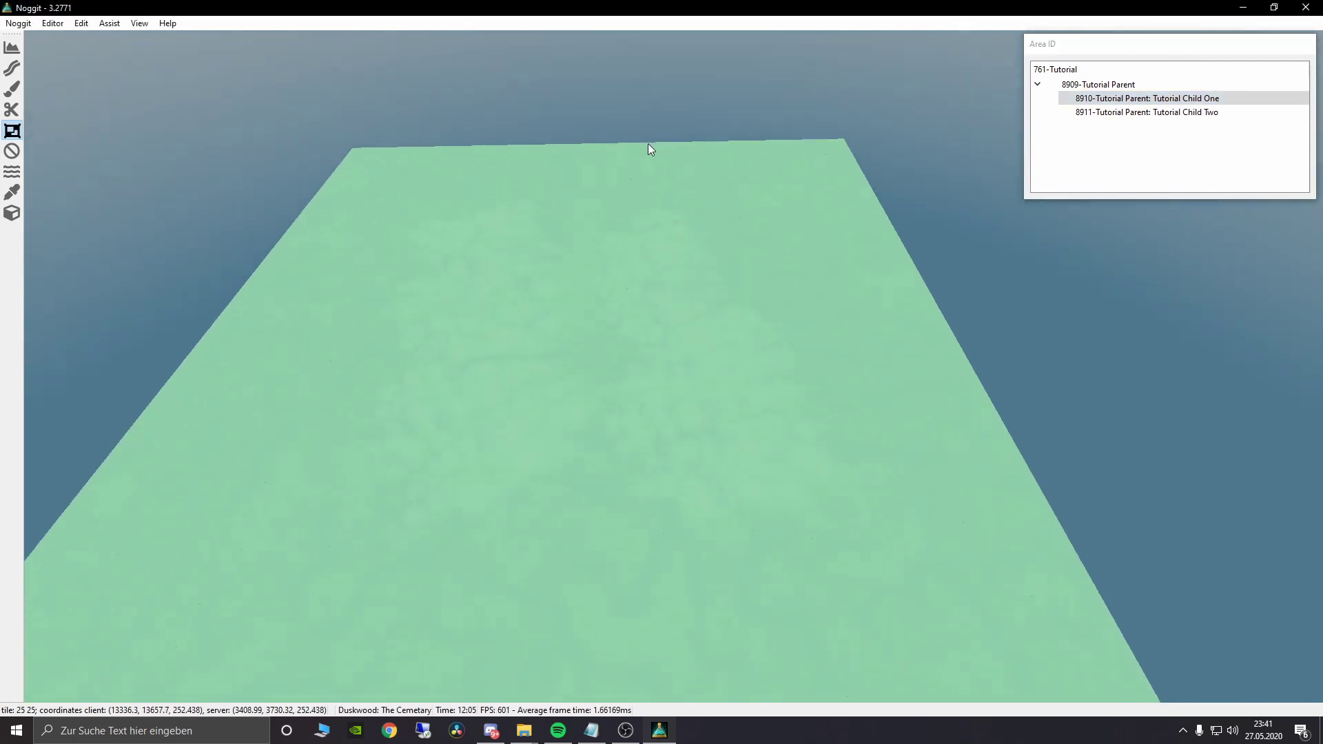
left_click_drag(660, 399, 647, 678, "shift")
right_click_drag(666, 541, 661, 572)
key("s")
mouse_move(726, 600)
left_mouse_down()
mouse_move(701, 113)
mouse_move(696, 353)
left_mouse_up()
mouse_move(752, 647)
left_mouse_down()
mouse_move(762, 384)
mouse_move(732, 125)
mouse_move(775, 272)
mouse_move(818, 535)
mouse_move(875, 600)
mouse_move(885, 422)
mouse_move(862, 423)
mouse_move(792, 126)
mouse_move(944, 608)
mouse_move(992, 478)
mouse_move(953, 363)
left_mouse_up()
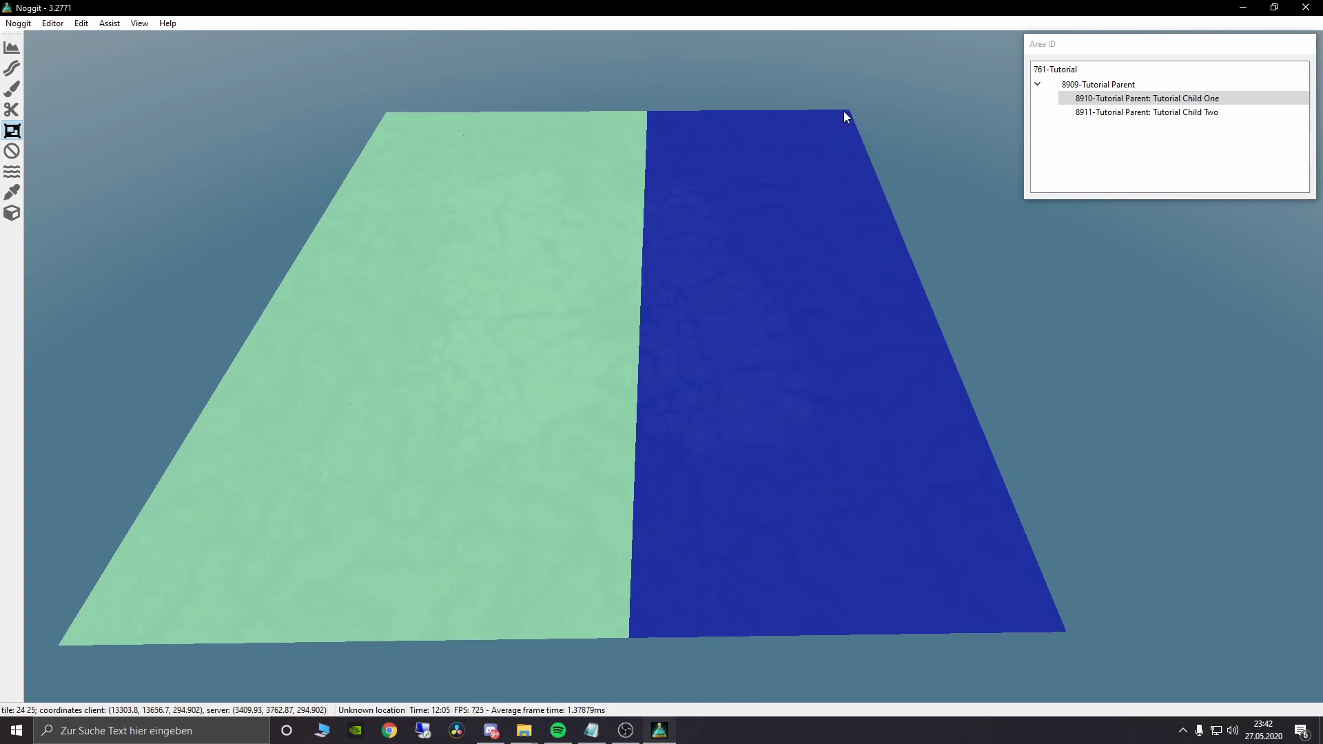
Step: Paint the 8911 Tutorial Child Two area ID over a full-length strip along the tile's left edge
left_click(1078, 114)
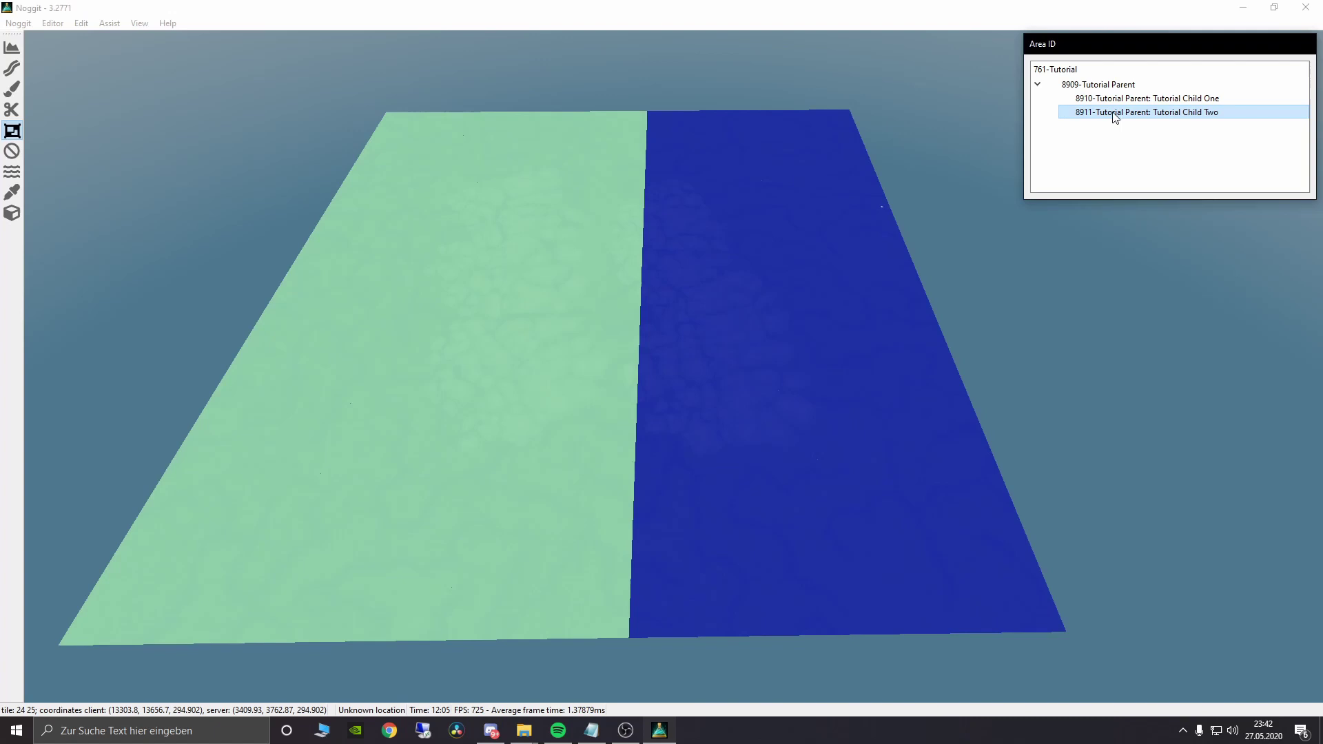
key("a")
right_click_drag(754, 232, 720, 218)
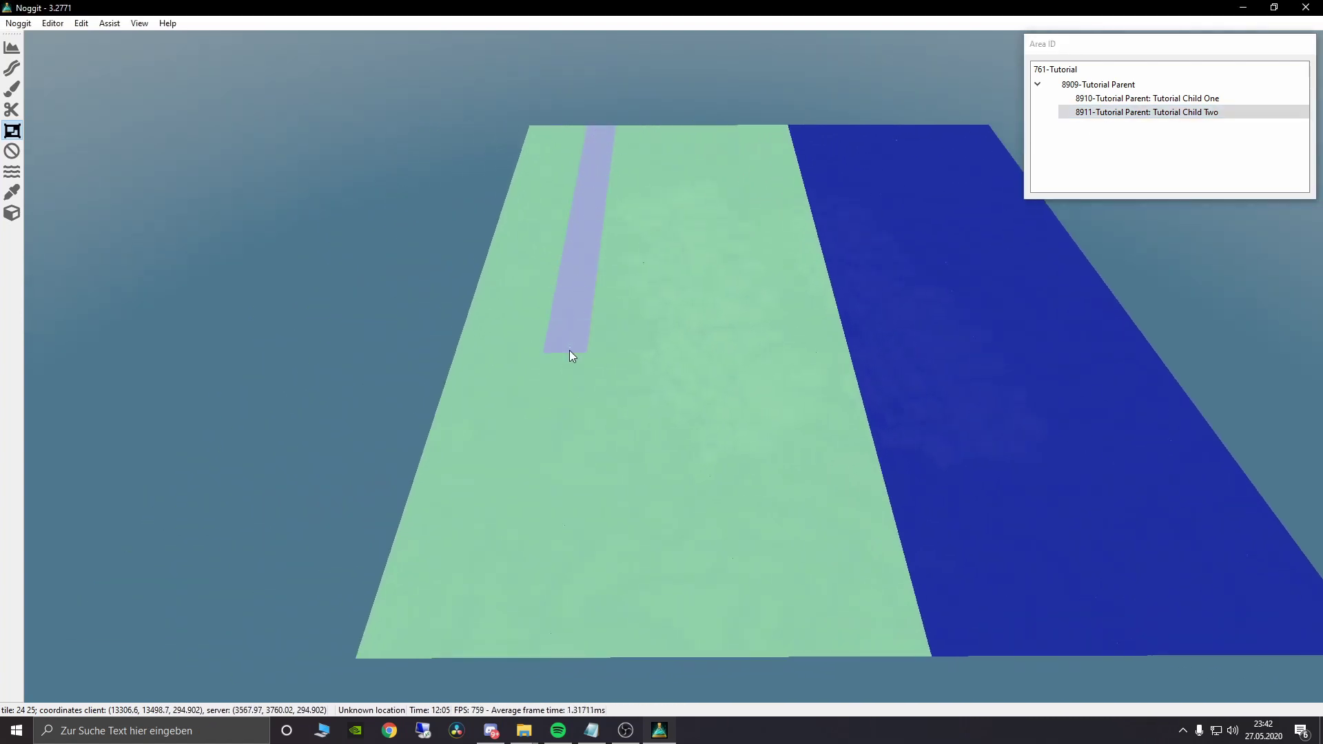
mouse_move(552, 495)
left_mouse_down("shift")
mouse_move(502, 623)
mouse_move(394, 616)
left_mouse_up("shift")
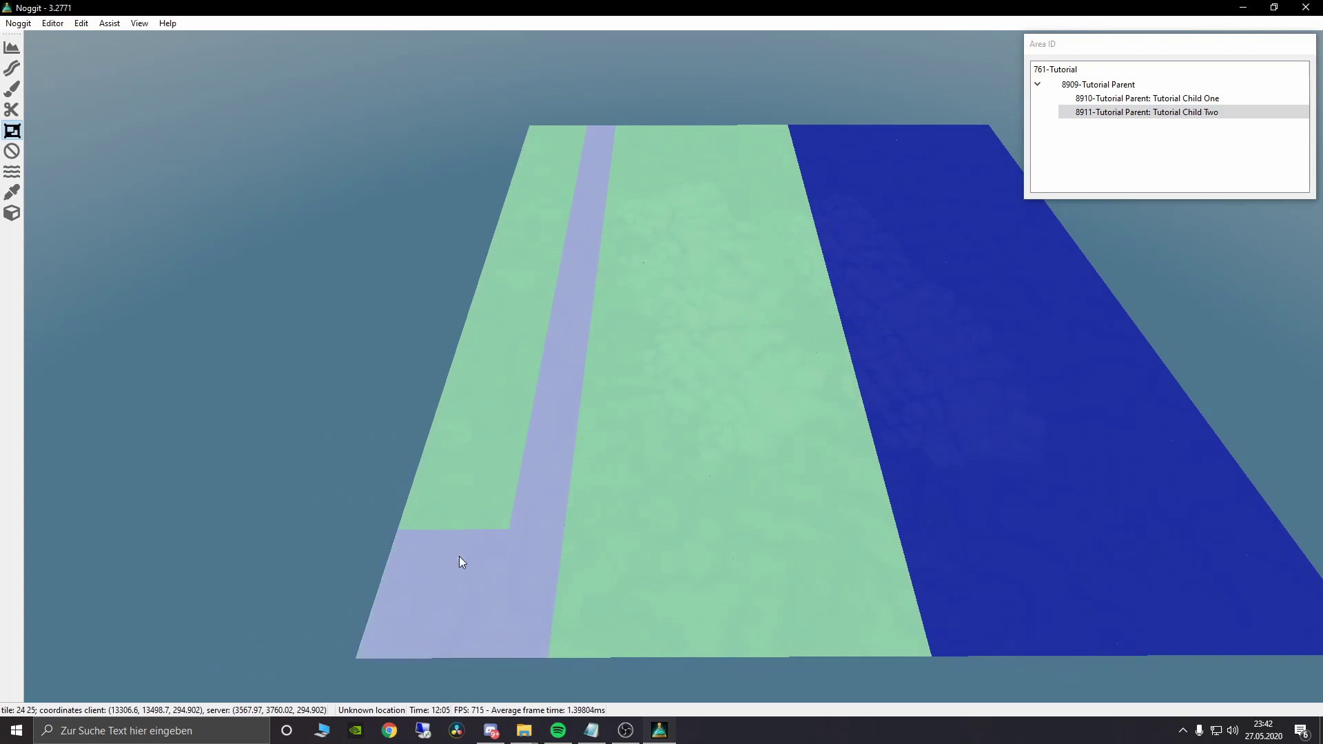
mouse_move(459, 556)
left_mouse_down("shift")
mouse_move(423, 494)
mouse_move(466, 340)
left_mouse_up("shift")
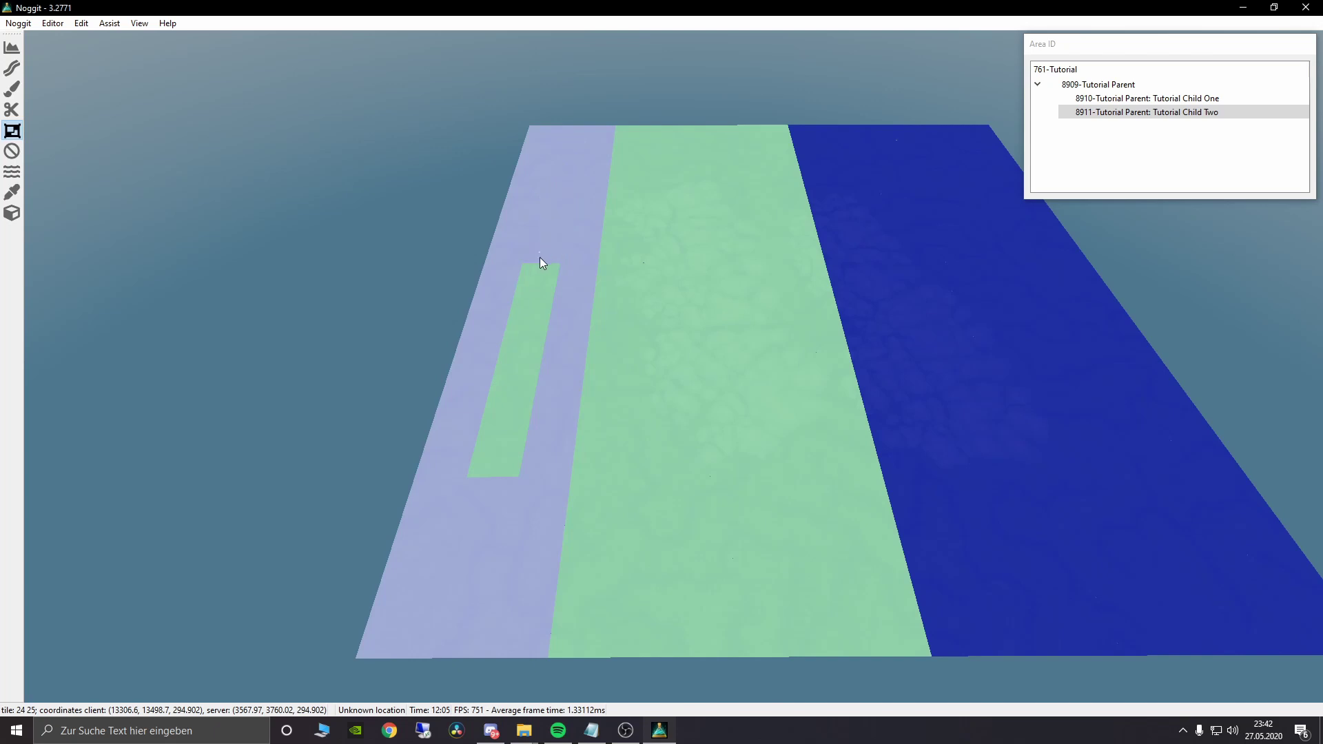
left_click_drag(540, 258, 523, 406, "shift")
right_click_drag(660, 441, 987, 290)
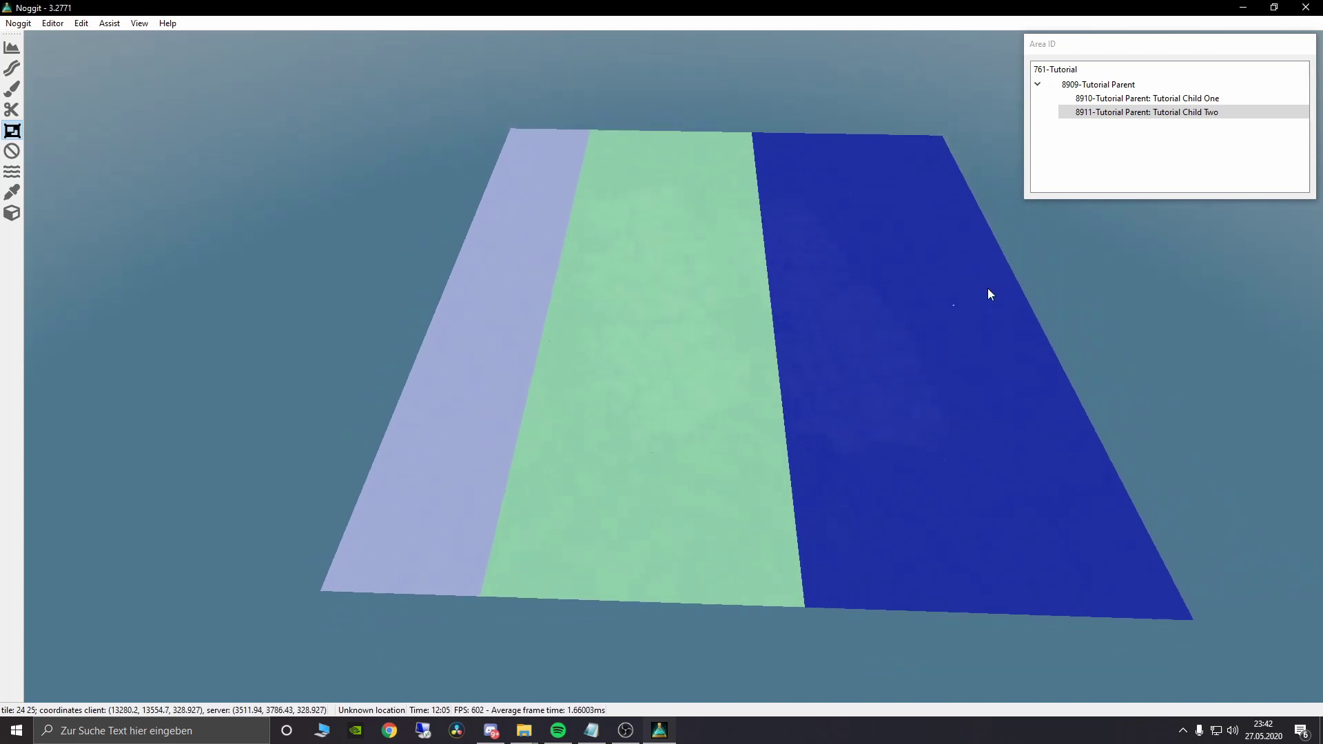
Step: Paint the 8910 Tutorial Child One area ID over a short block at the near end of the Child Two strip
left_click(1137, 114)
key("w")
right_click_drag(588, 428, 753, 354)
left_click(1110, 98)
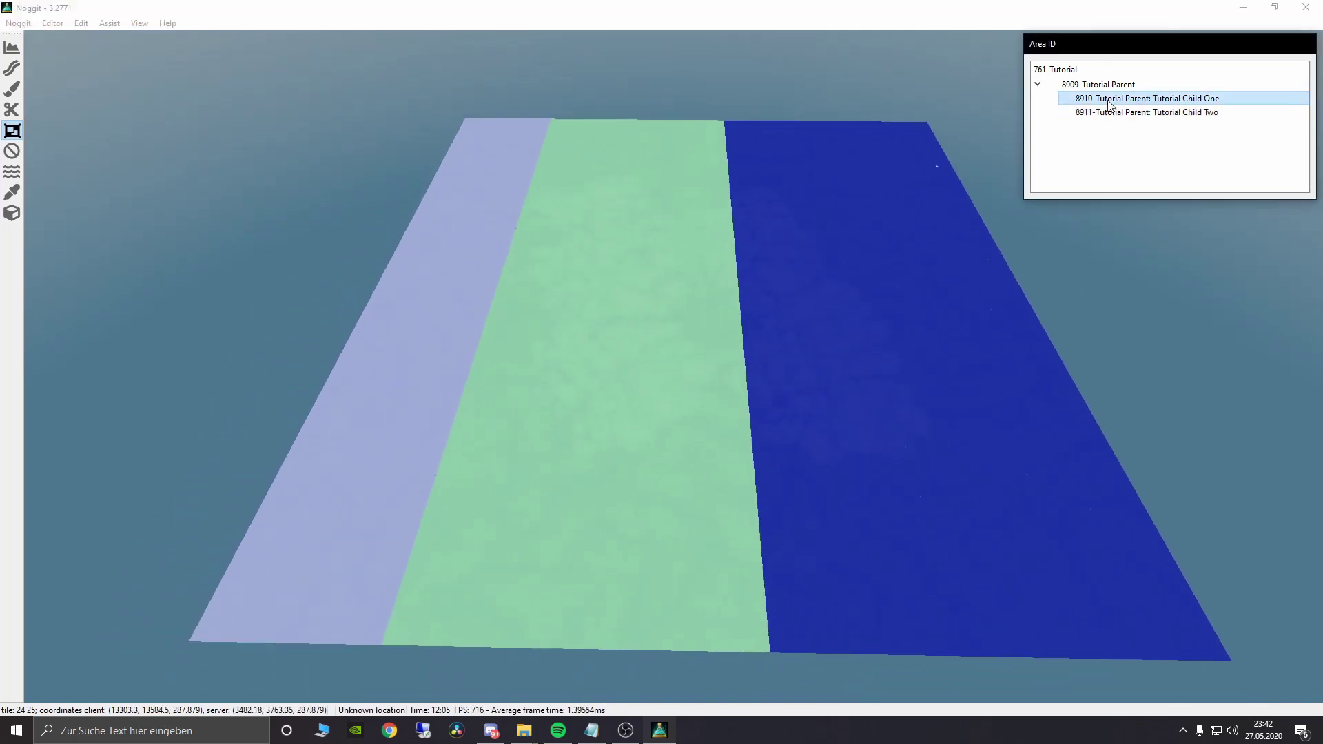
right_click_drag(854, 186, 750, 279)
key("w")
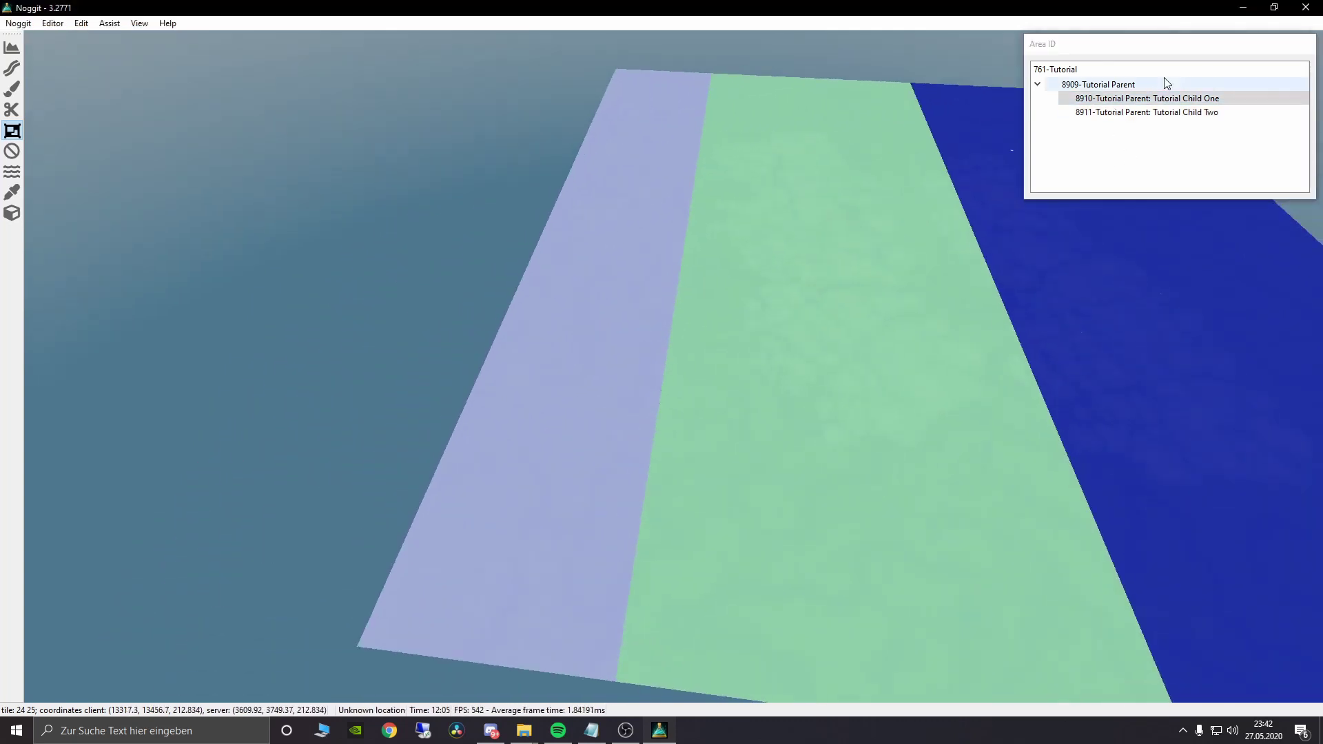
left_click_drag(661, 640, 445, 617)
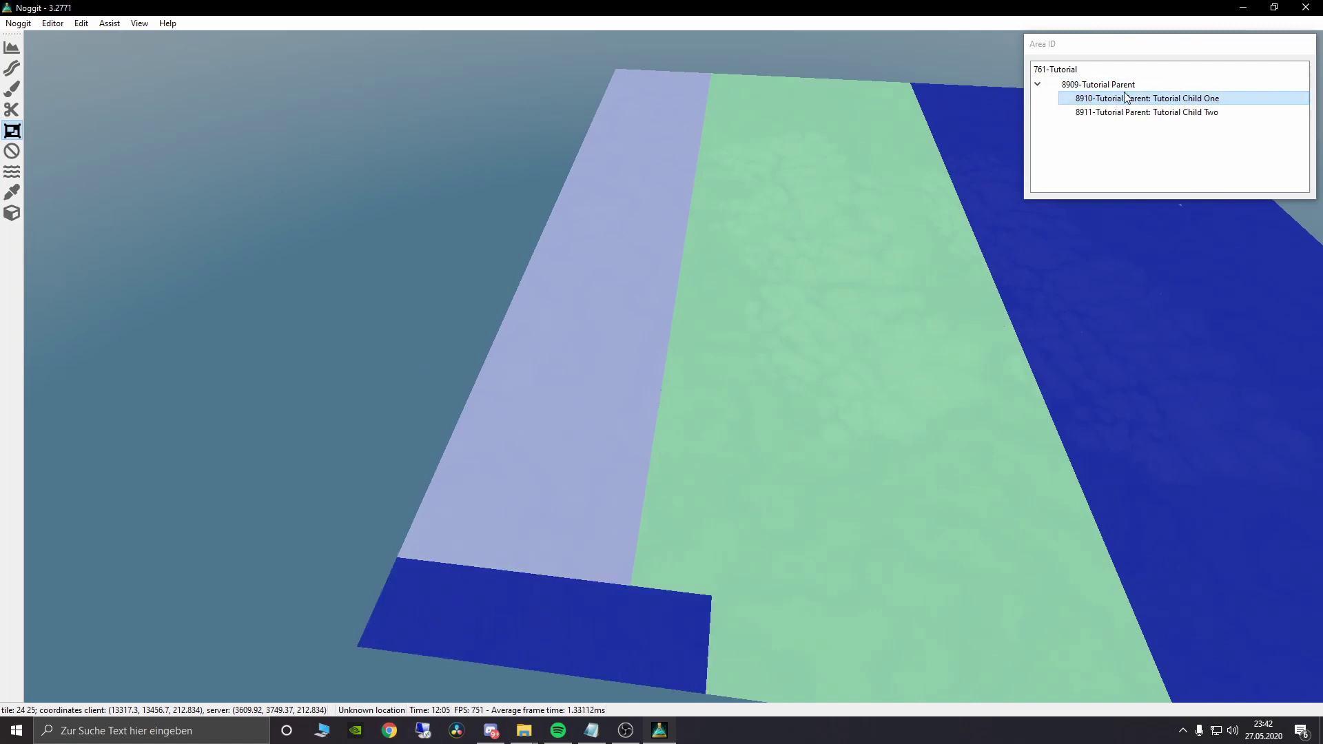
Step: Repaint the near corner block with the 8909 Tutorial Parent area ID and its inner half with 8910 Tutorial Child One
left_click(1099, 84)
left_click(640, 646)
left_click_drag(640, 646, 441, 615)
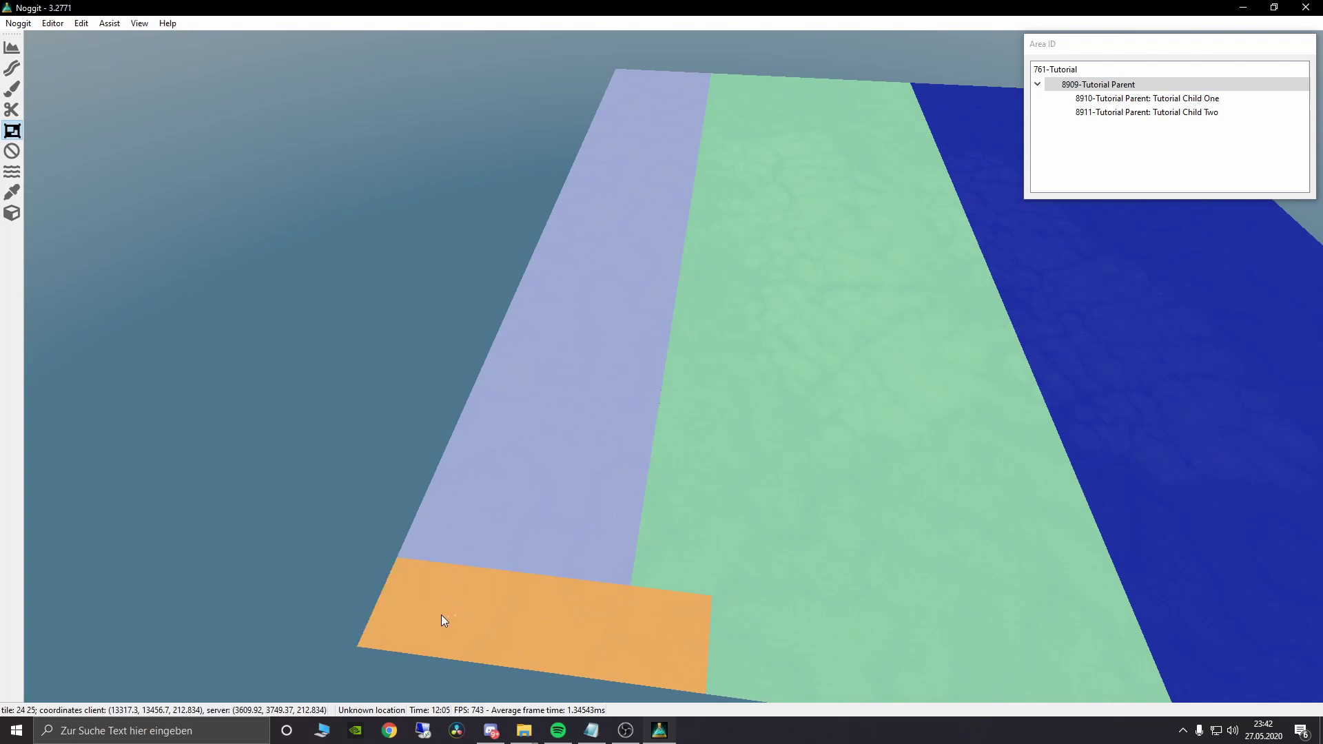
left_click(1138, 101)
left_click_drag(651, 609, 563, 623)
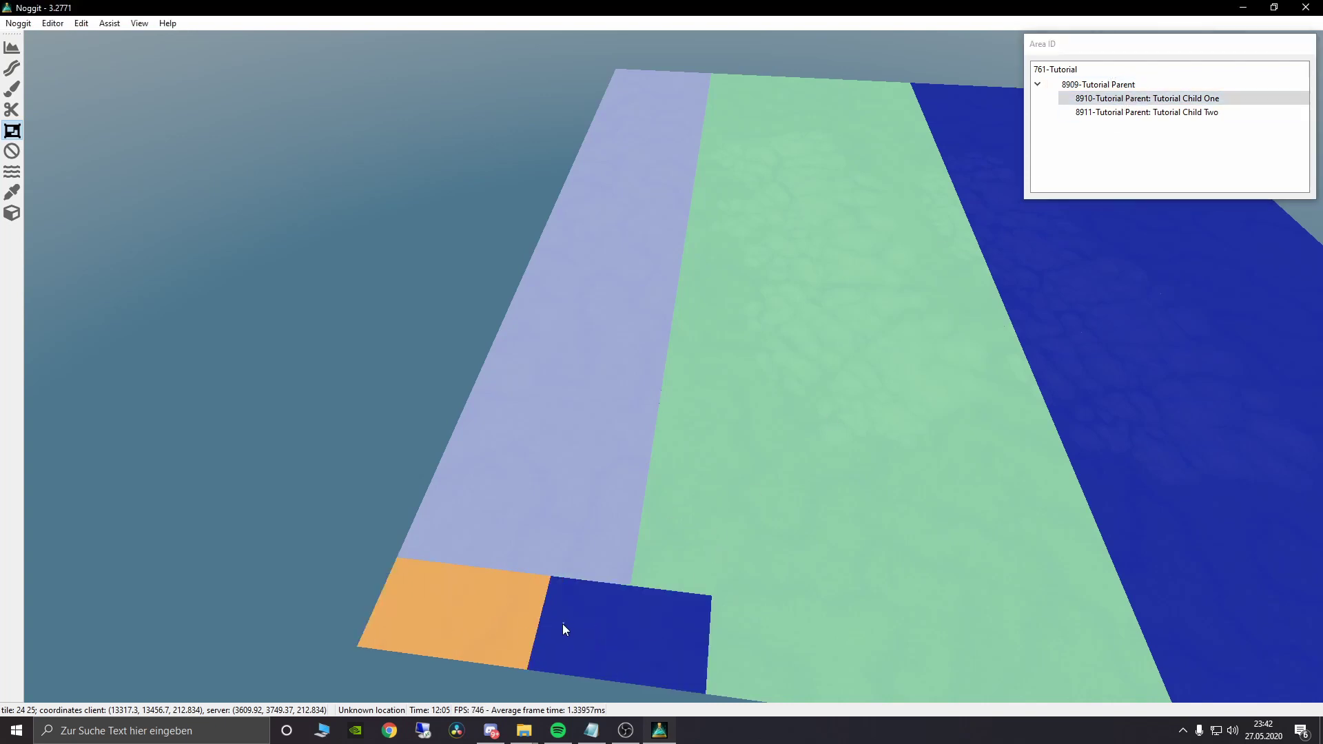
Step: Paint 8911 Tutorial Child Two over the corner block and widen its strip evenly along the tile's full length
left_click(1194, 114)
mouse_move(662, 620)
left_mouse_down()
mouse_move(602, 642)
mouse_move(455, 611)
mouse_move(692, 509)
mouse_move(730, 197)
left_mouse_up()
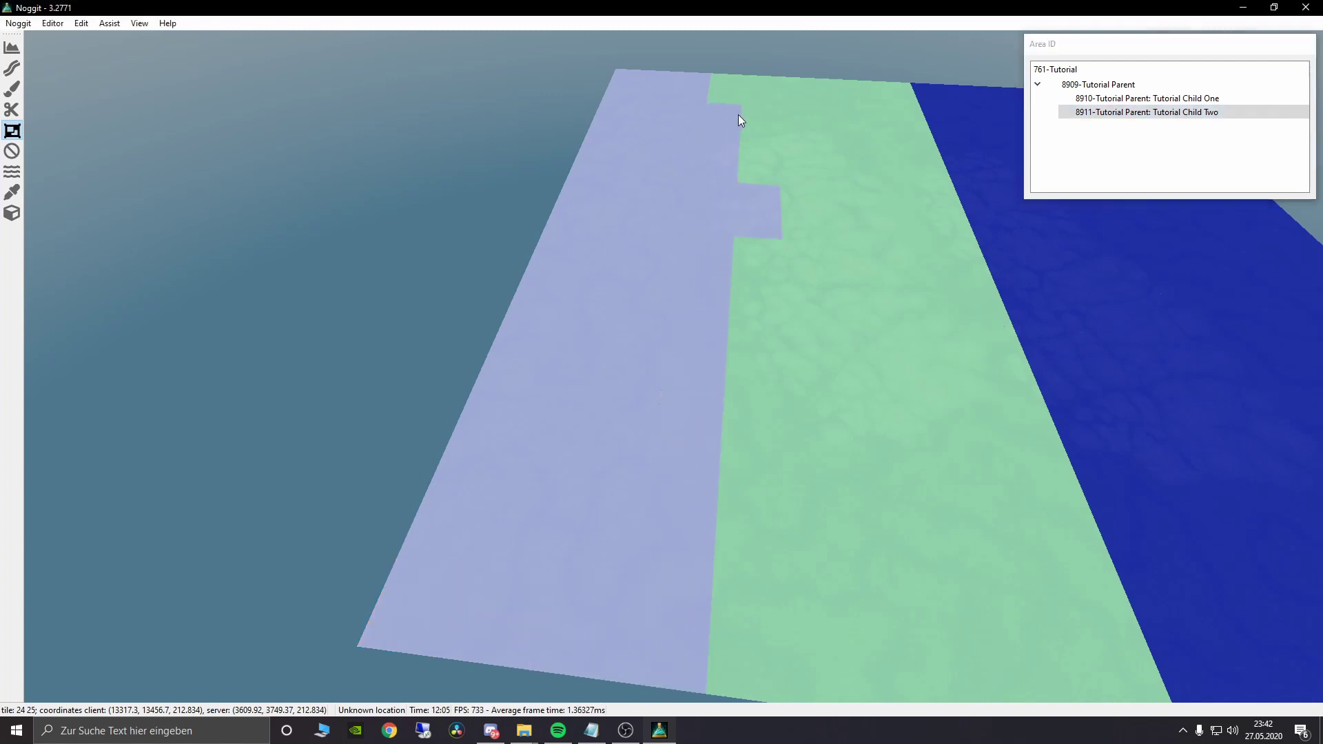
mouse_move(745, 244)
left_mouse_down("shift")
mouse_move(732, 417)
mouse_move(739, 654)
left_mouse_up("shift")
key("s")
right_click_drag(739, 655, 709, 534)
key("w")
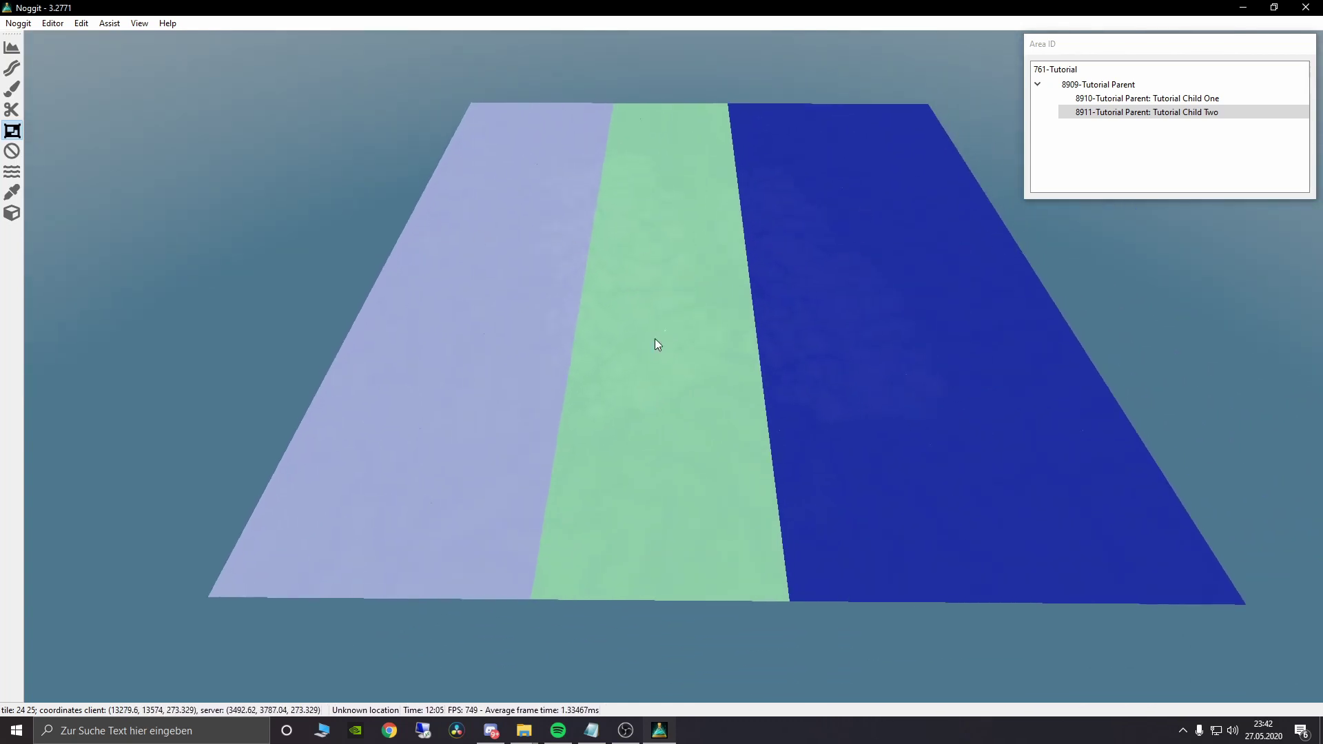
Step: Paint the 8909 Tutorial Parent area ID over the whole middle strip between the two child areas
left_click(1098, 84)
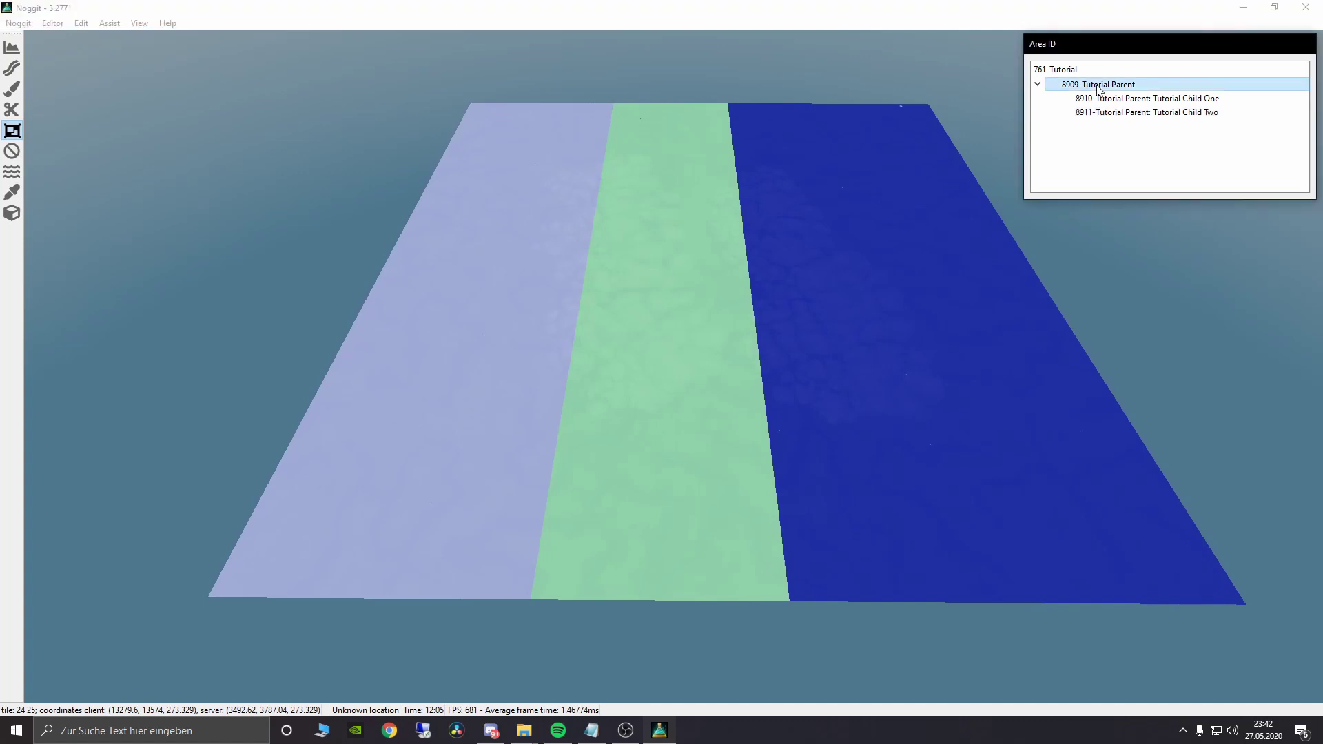
left_click(628, 112)
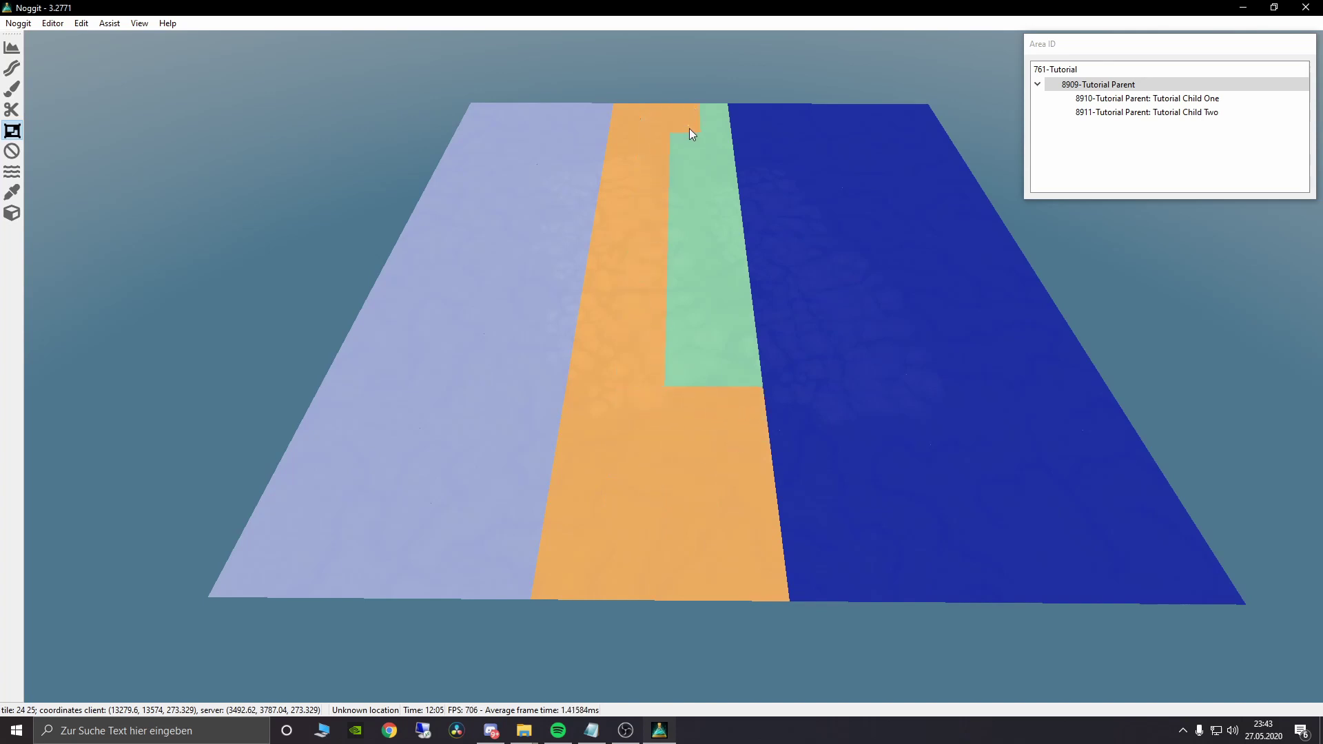
left_click_drag(671, 404, 733, 365)
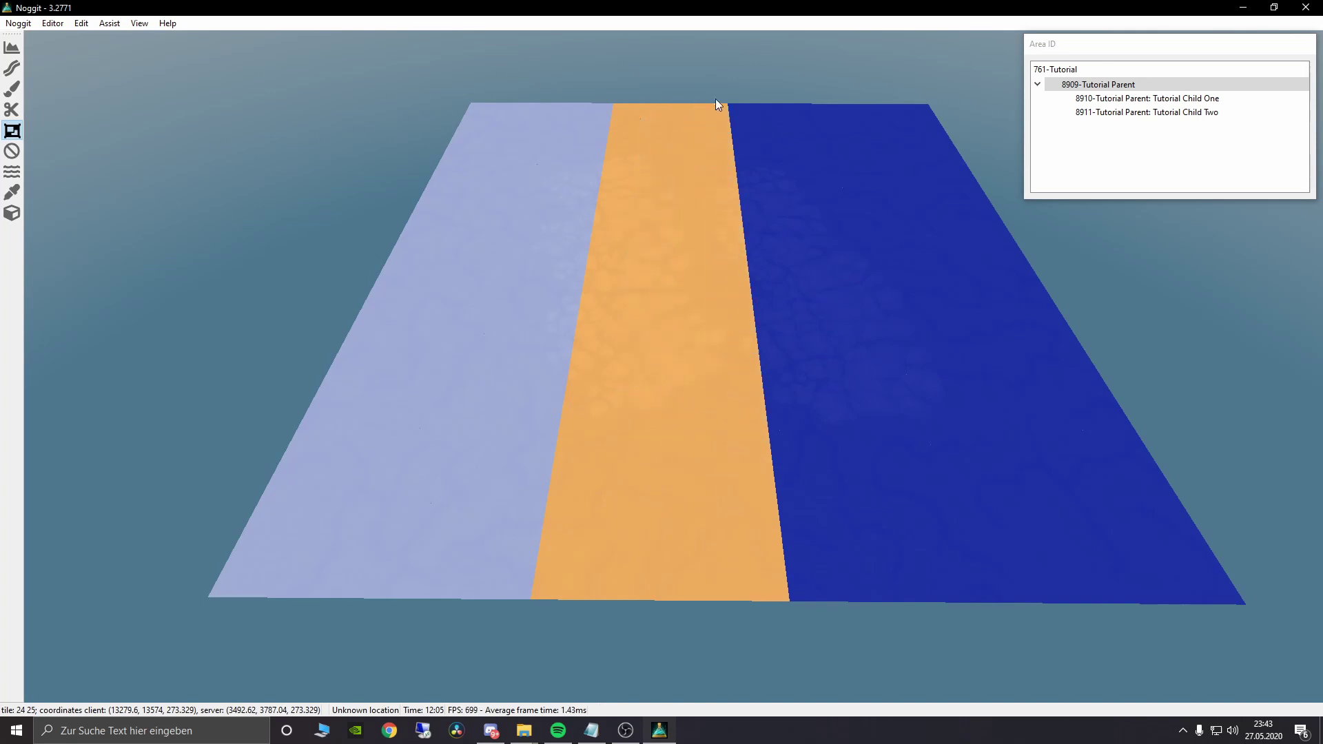
Step: Save the map with the painted area IDs
key("s")
right_click_drag(745, 582, 758, 375)
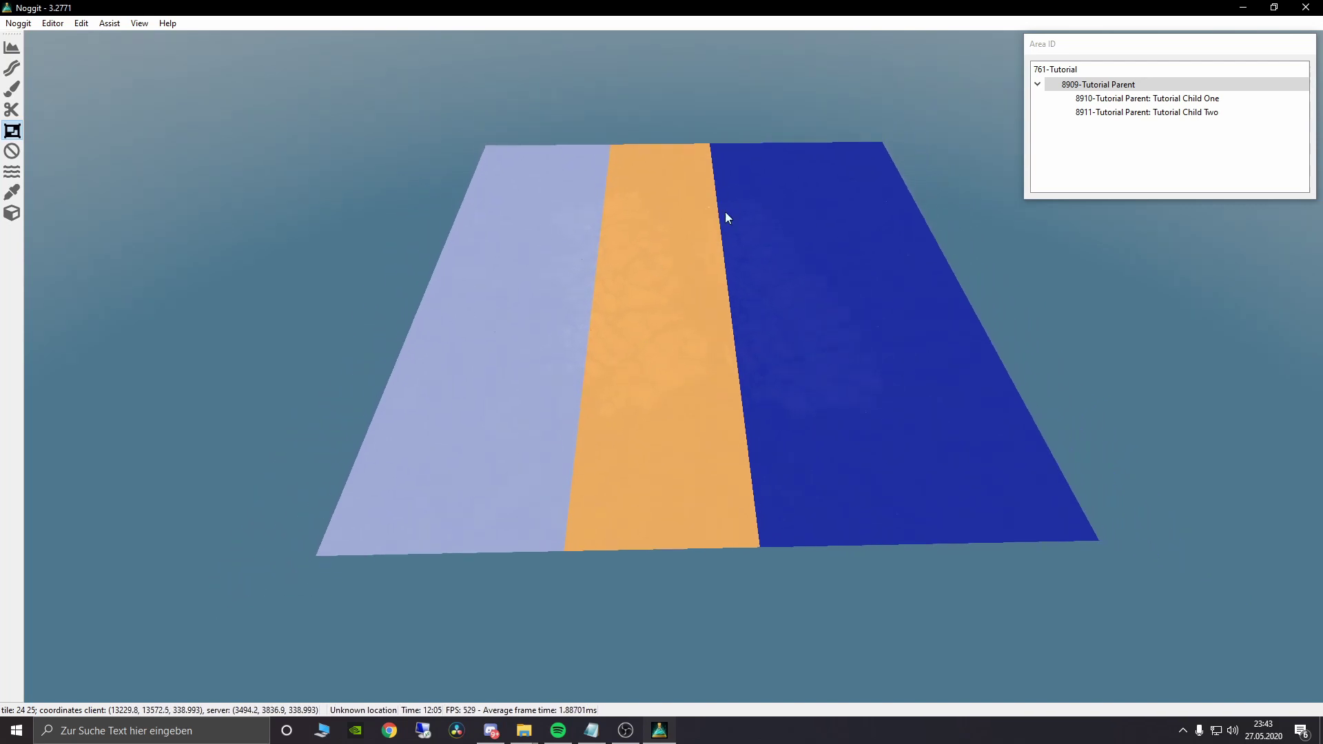
key("w")
mouse_move(653, 274)
right_mouse_down()
mouse_move(646, 217)
mouse_move(638, 283)
right_mouse_up()
key("s")
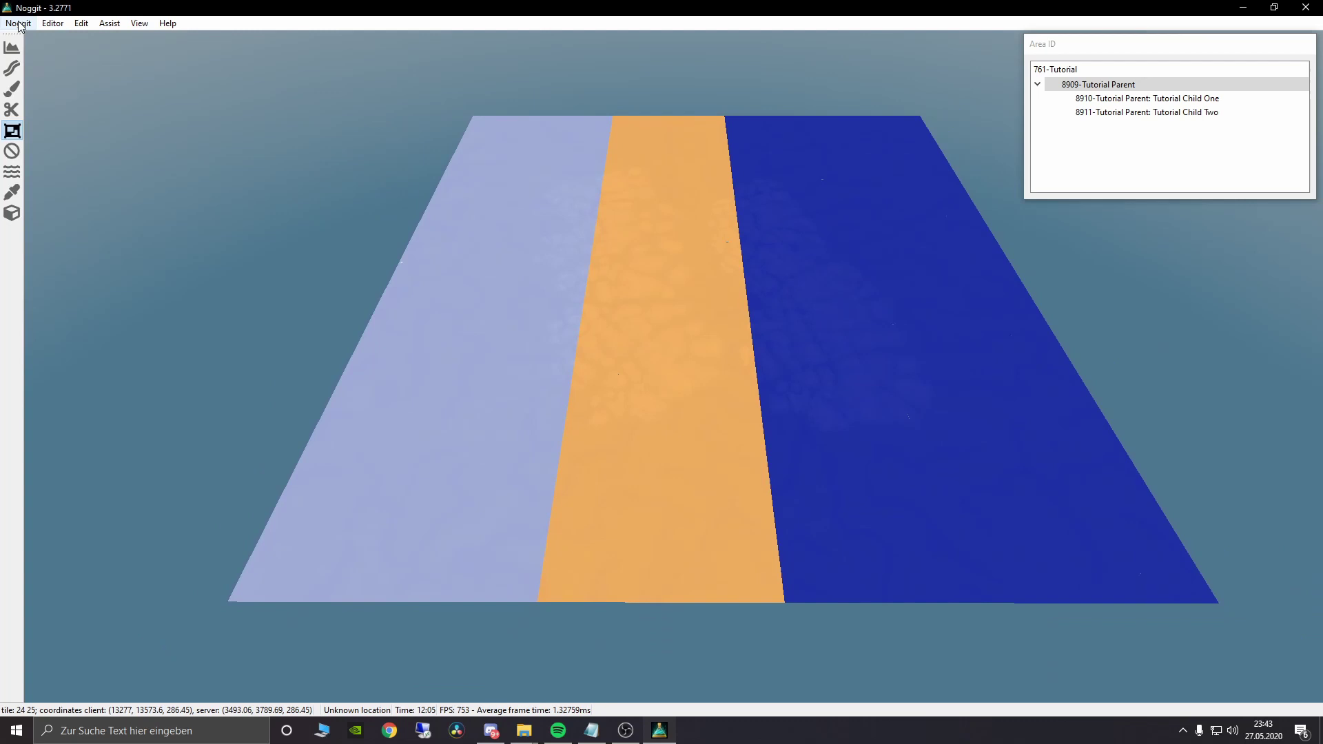
left_click(52, 23)
left_click(68, 70)
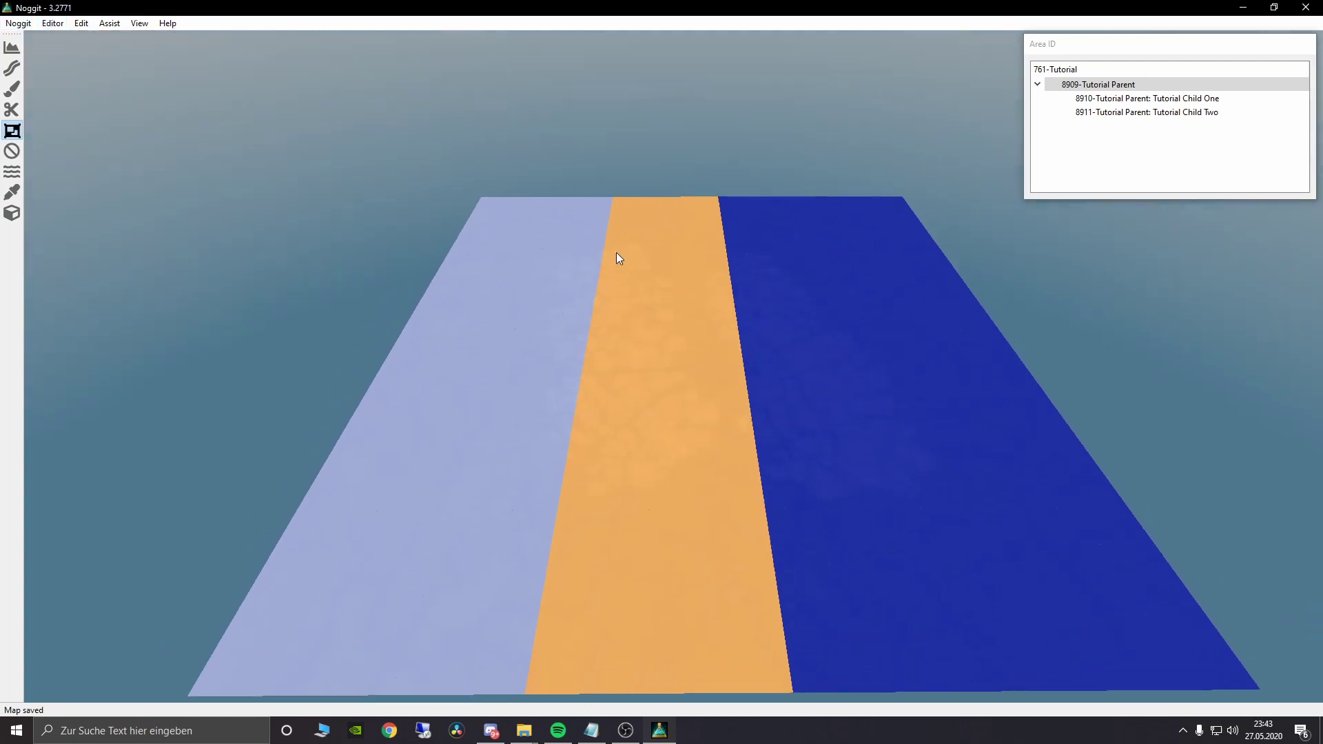
key("w")
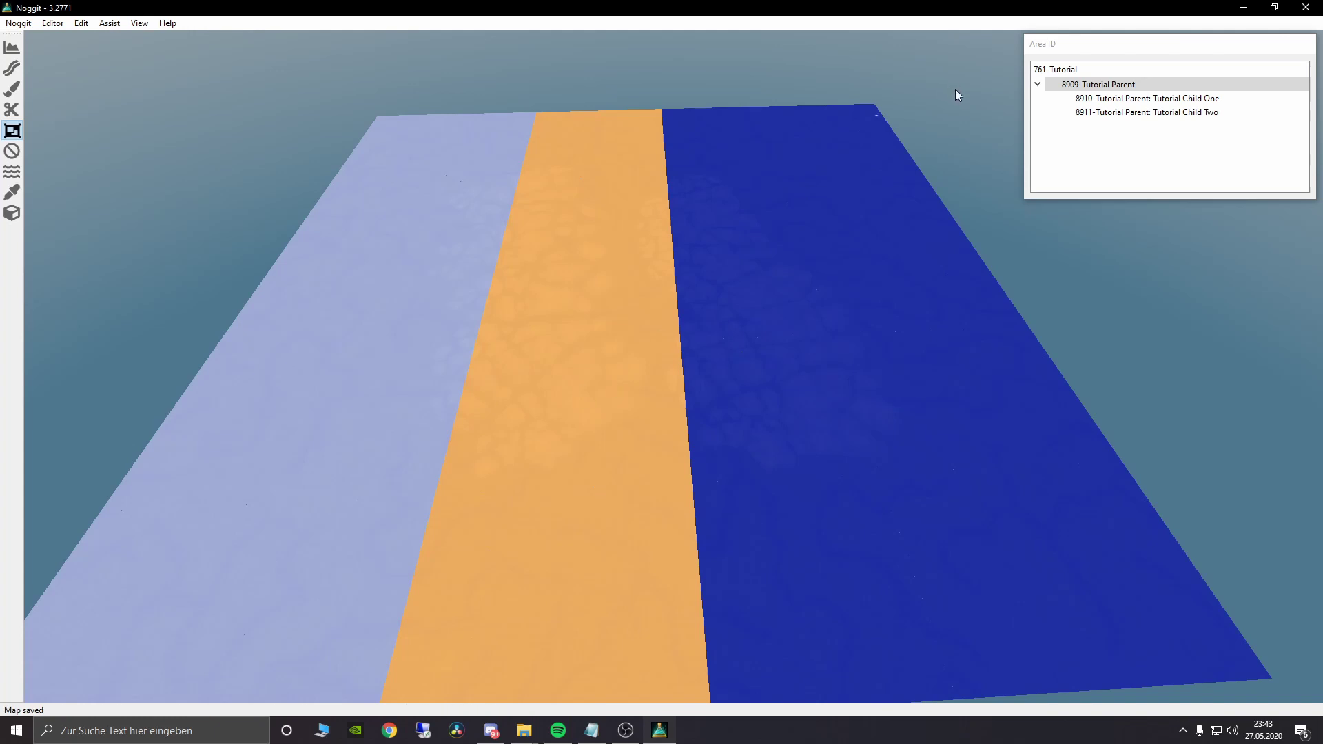
right_click_drag(800, 281, 774, 299)
key("s")
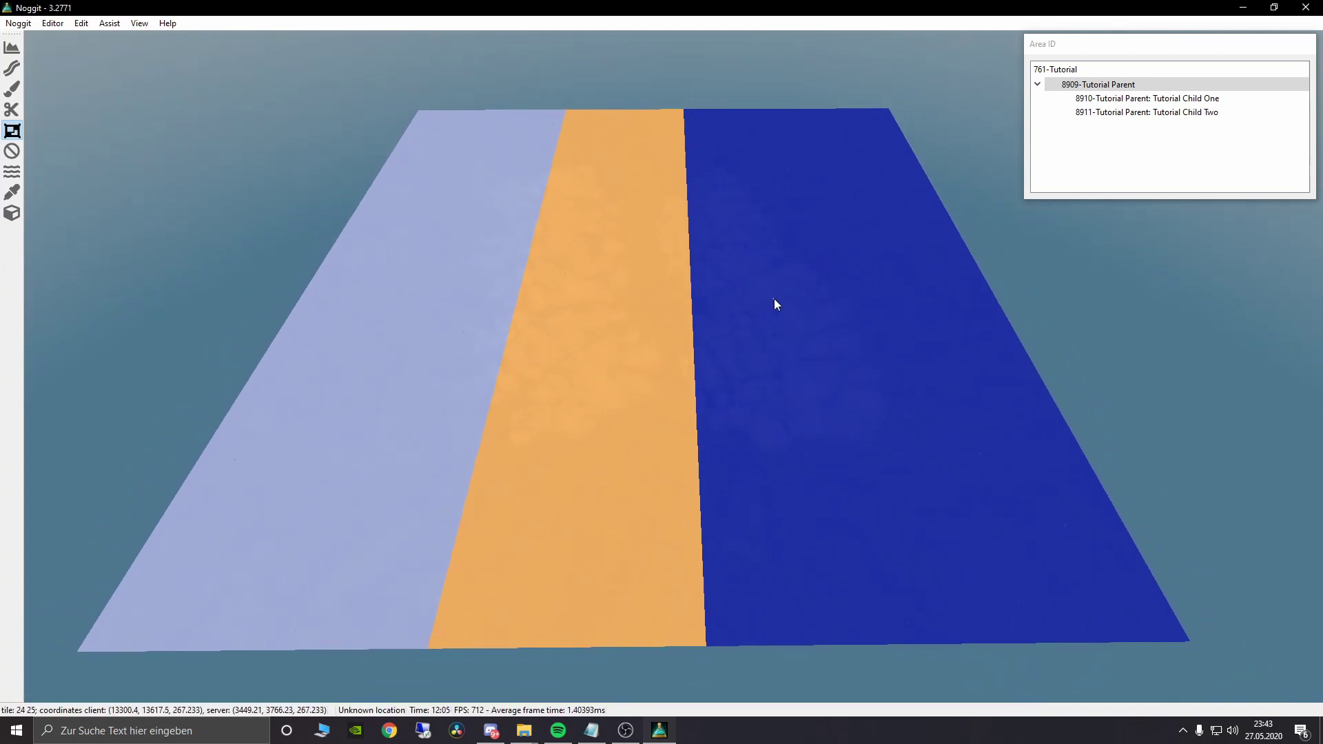
key("w")
right_click_drag(864, 419, 793, 434)
key("s")
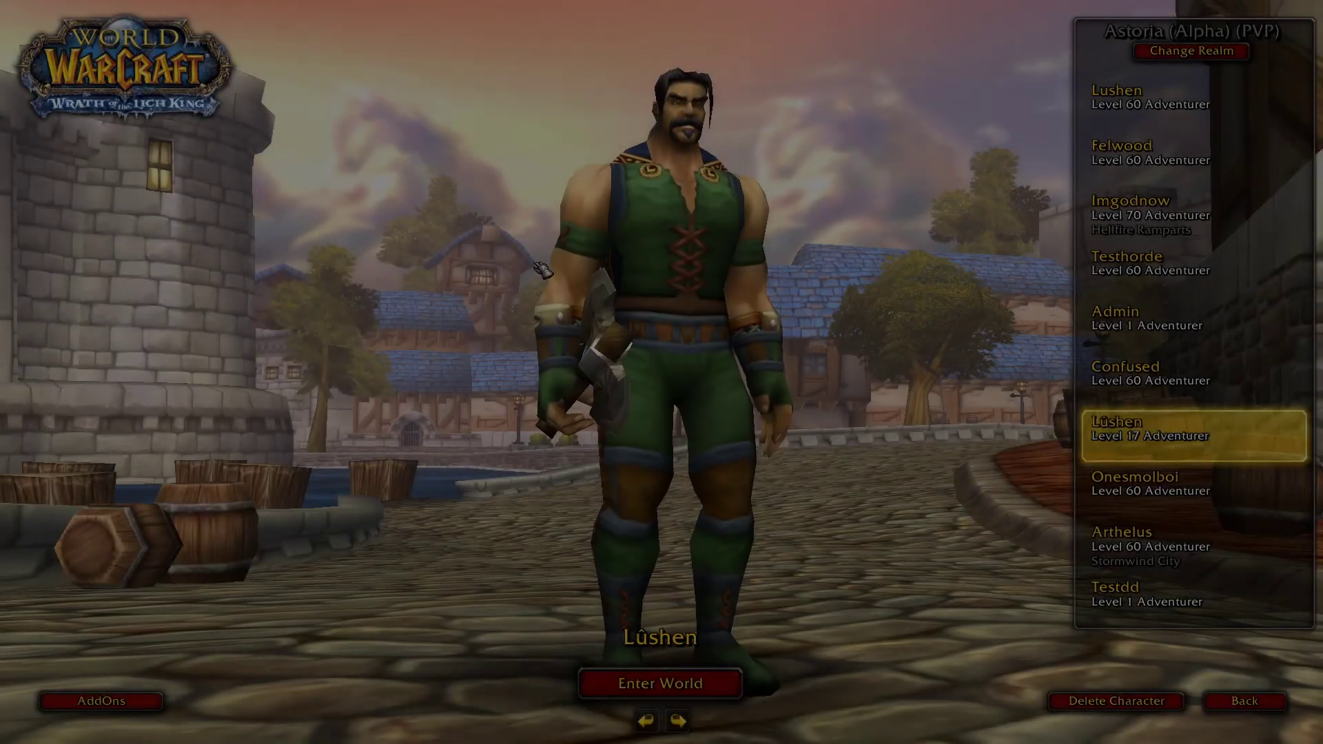
Step: Switch to World of Warcraft, enter the world with the selected level 17 character and run into the Tutorial Child Two area
left_click(674, 687)
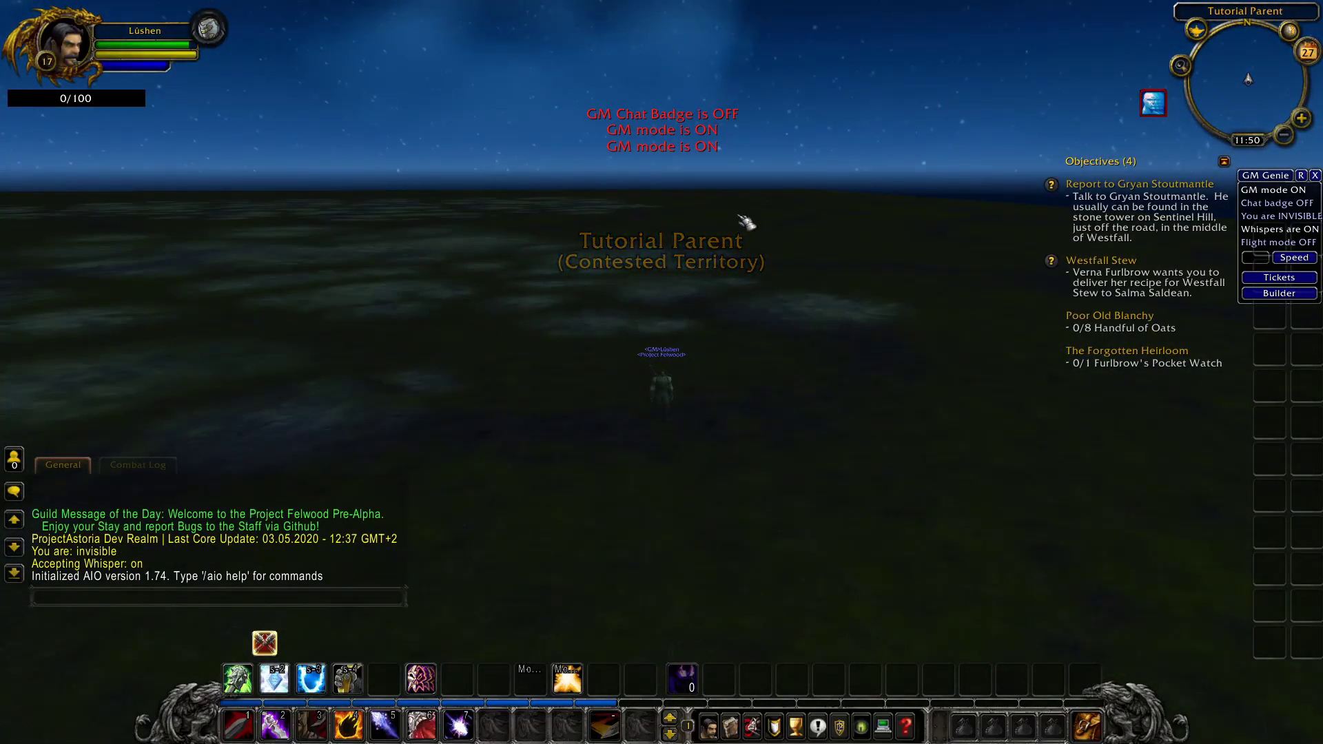
left_click_drag(756, 299, 756, 241)
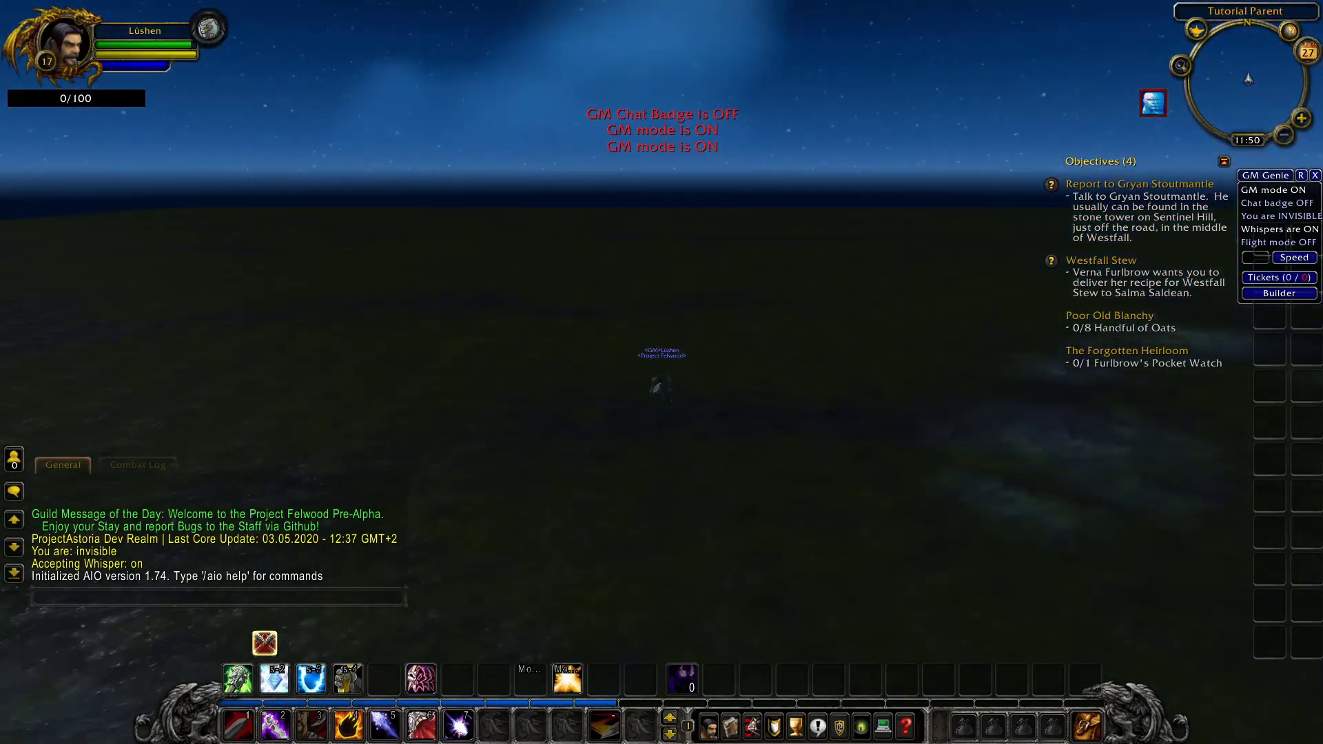
left_click_drag(618, 310, 618, 310)
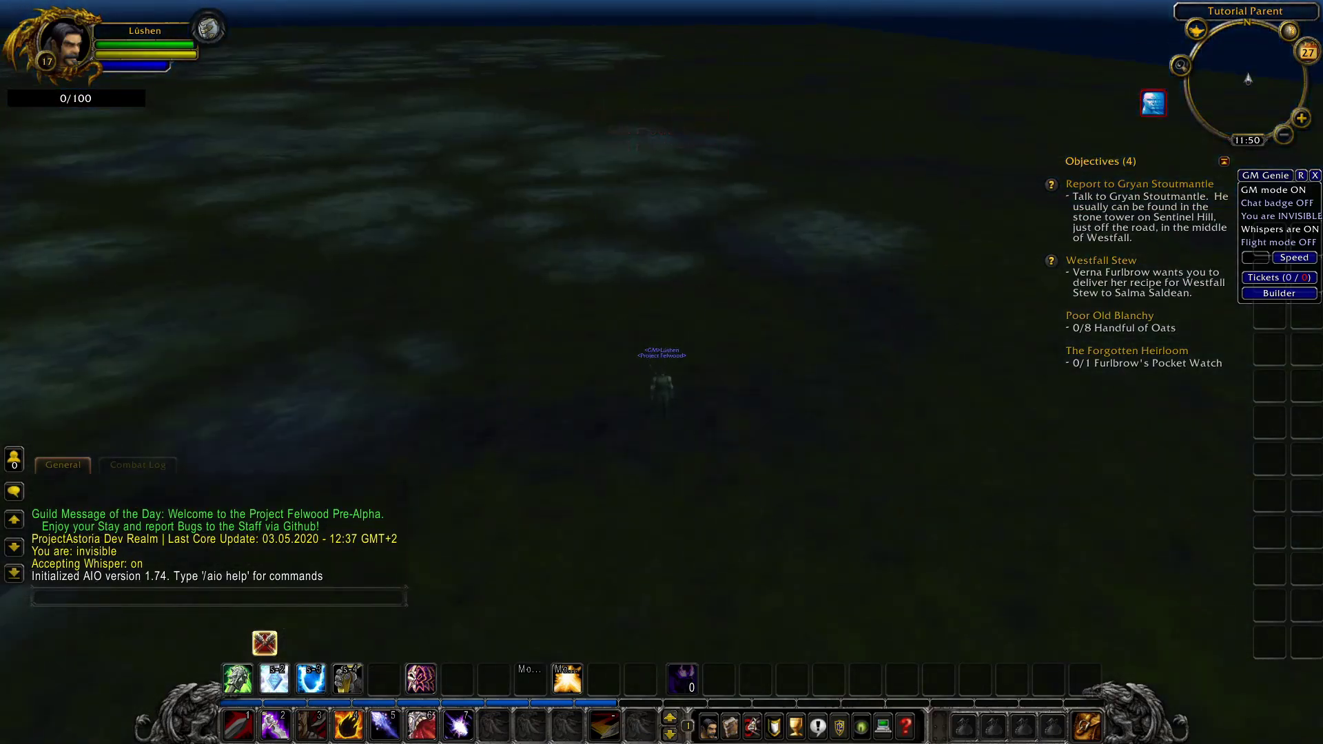
mouse_move(716, 328)
right_mouse_down()
mouse_move(647, 327)
mouse_move(716, 321)
mouse_move(716, 266)
mouse_move(695, 331)
mouse_move(744, 321)
mouse_move(723, 334)
right_mouse_up()
key("w")
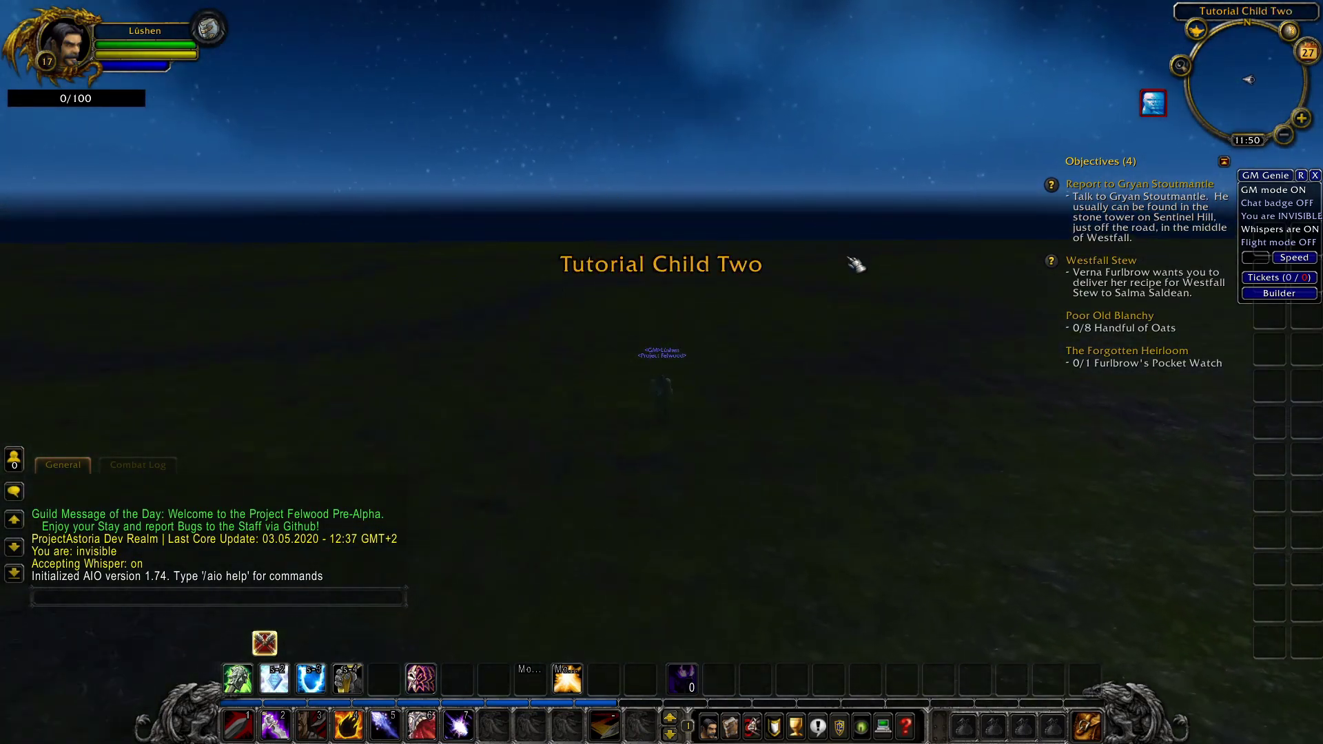
Step: Examine the parent and child area names in the minimap's zone tooltip, framing each name with a screen-capture selection
mouse_move(1230, 21)
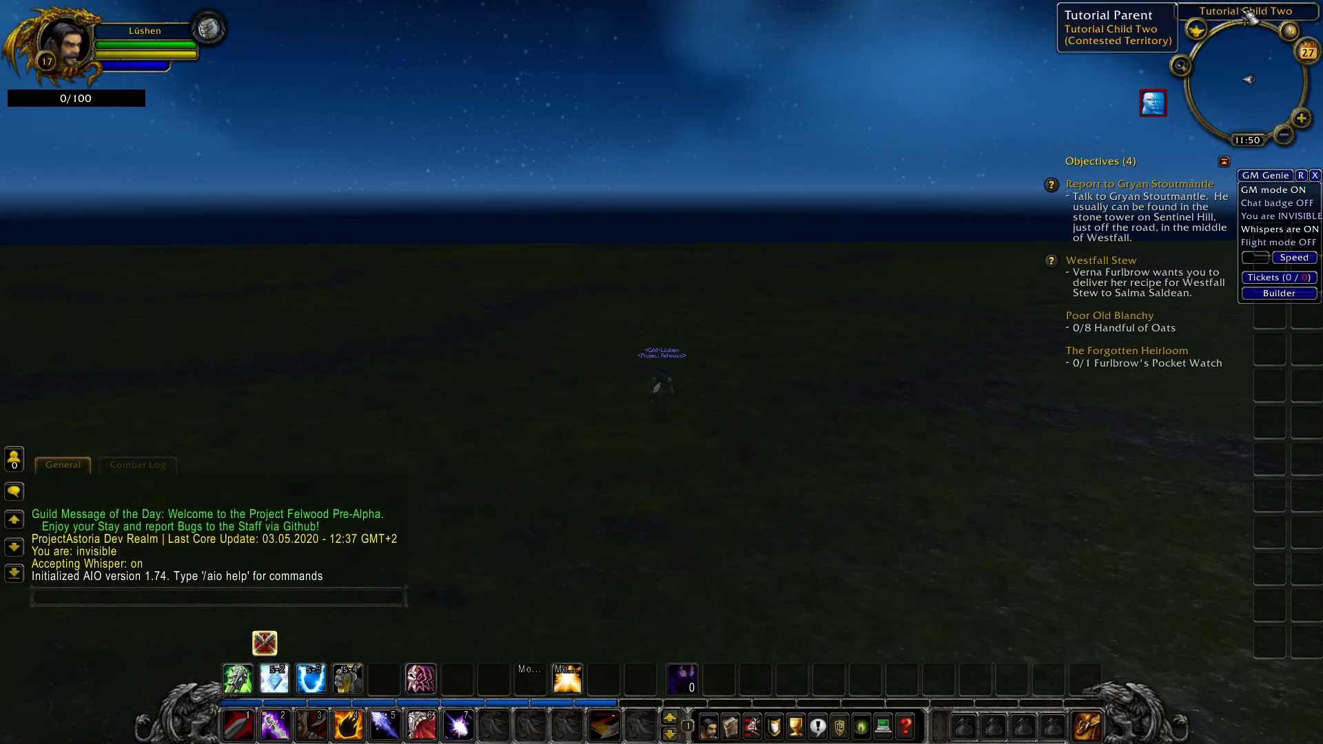
right_click_drag(839, 192, 839, 289)
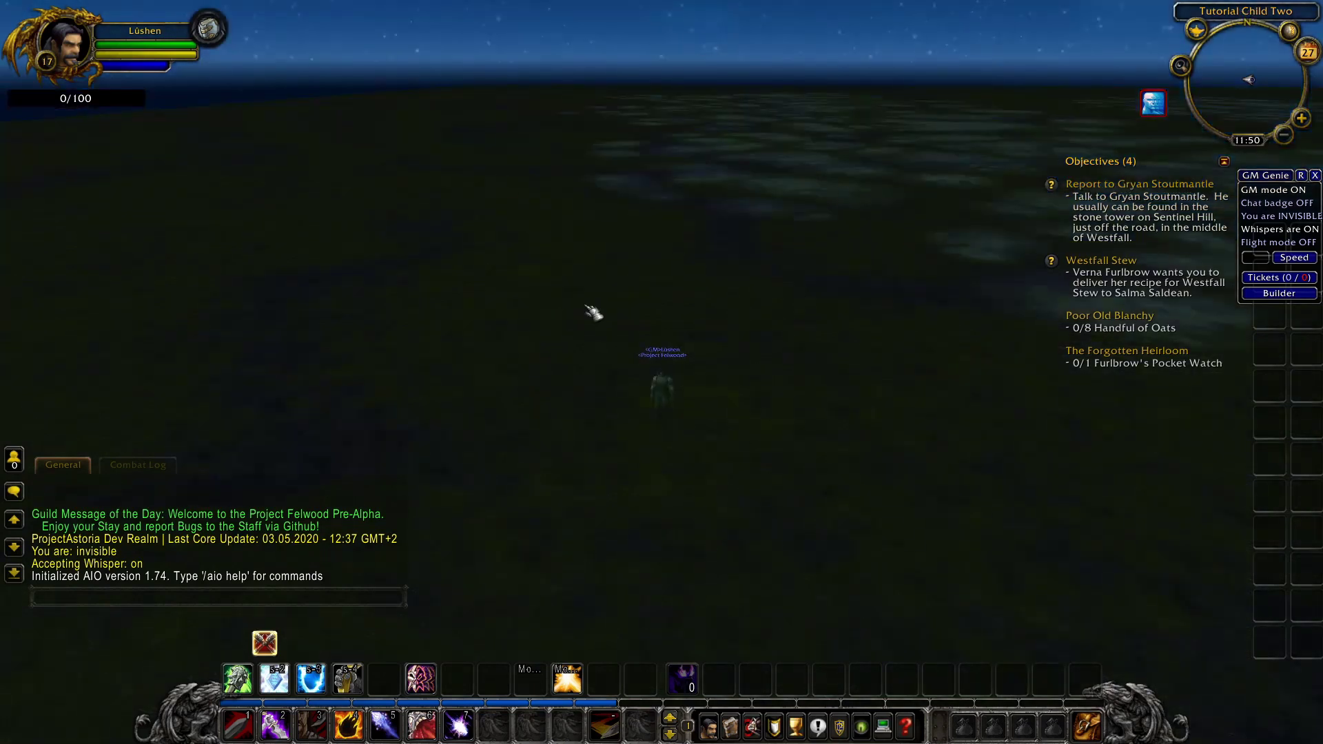
right_click_drag(592, 312, 592, 312)
mouse_move(1222, 20)
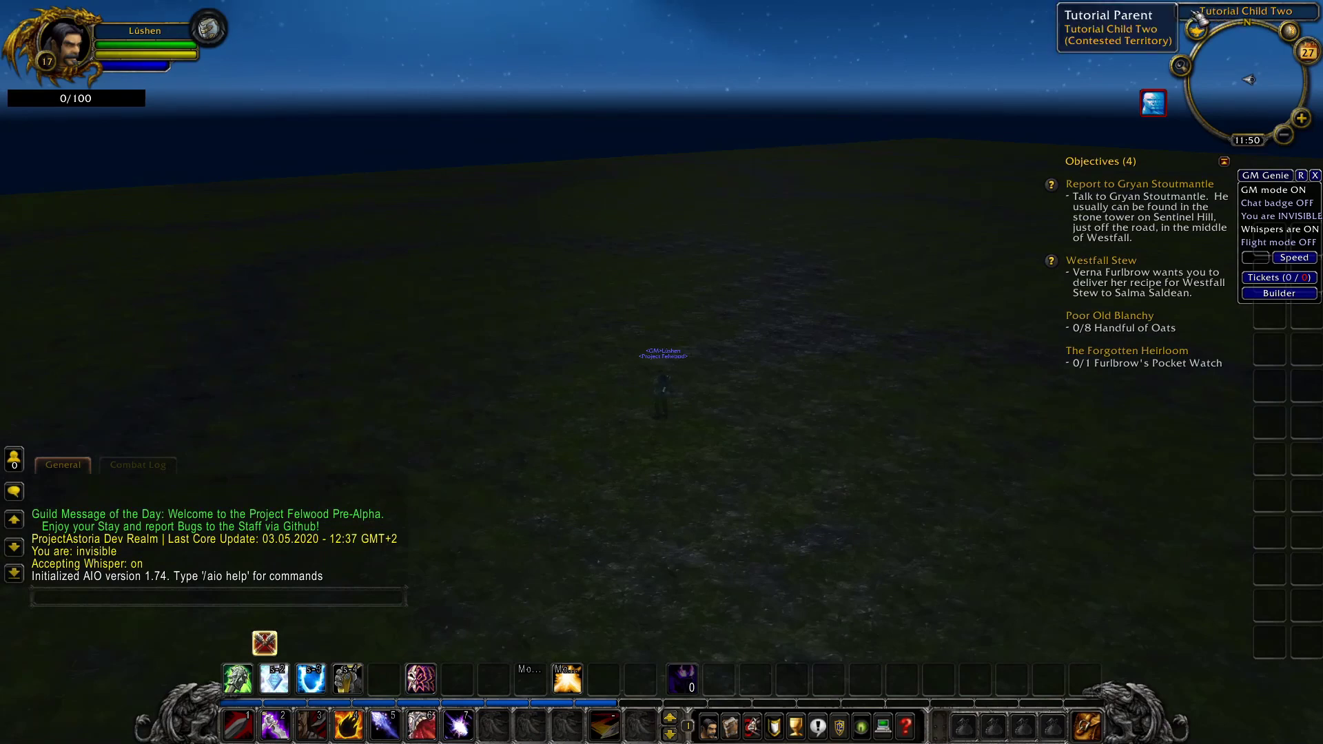
key("super+shift+s")
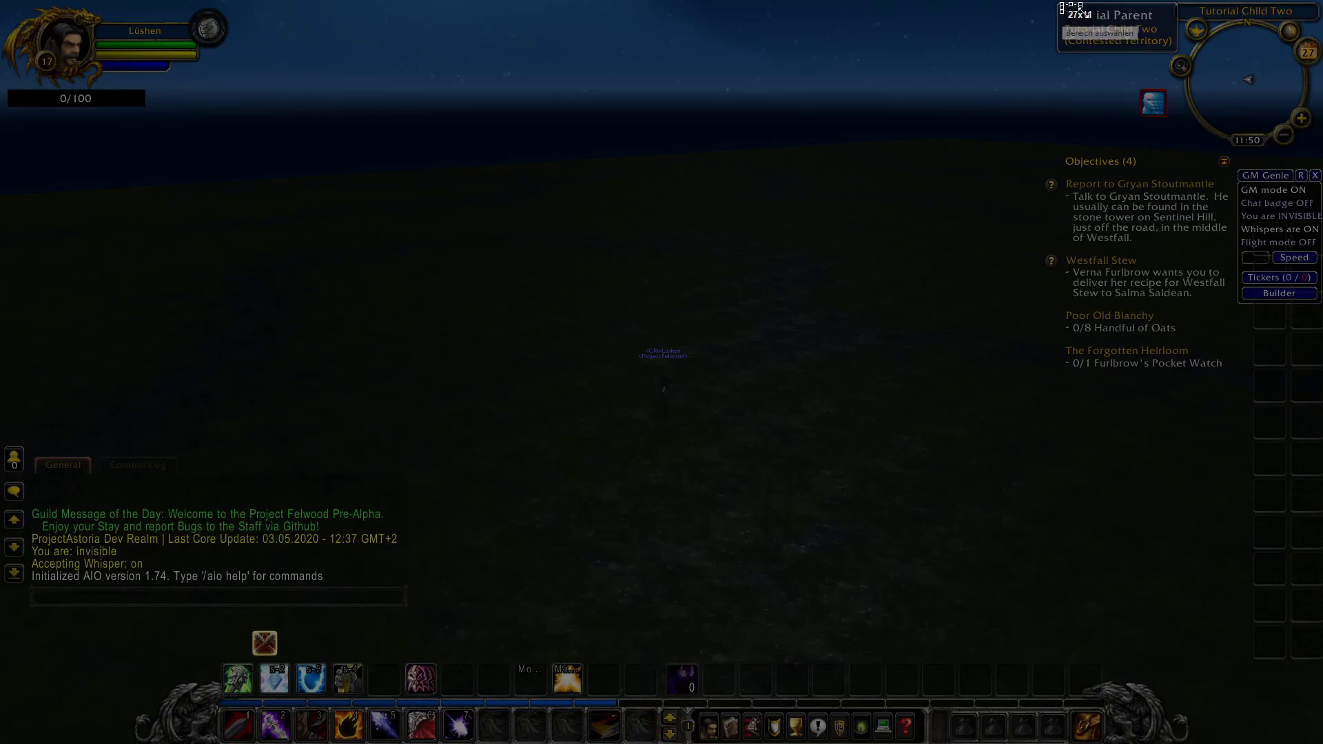
left_click_drag(1157, 24, 1157, 25)
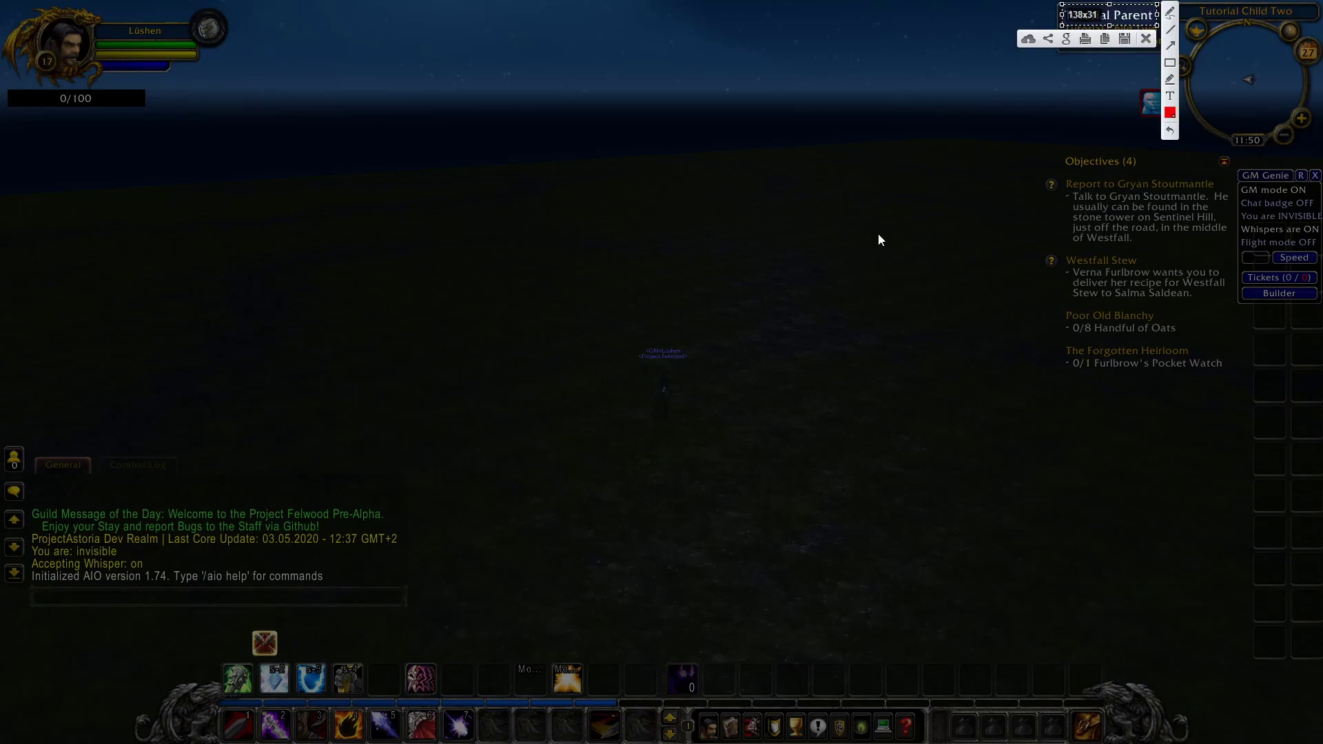
key("Escape")
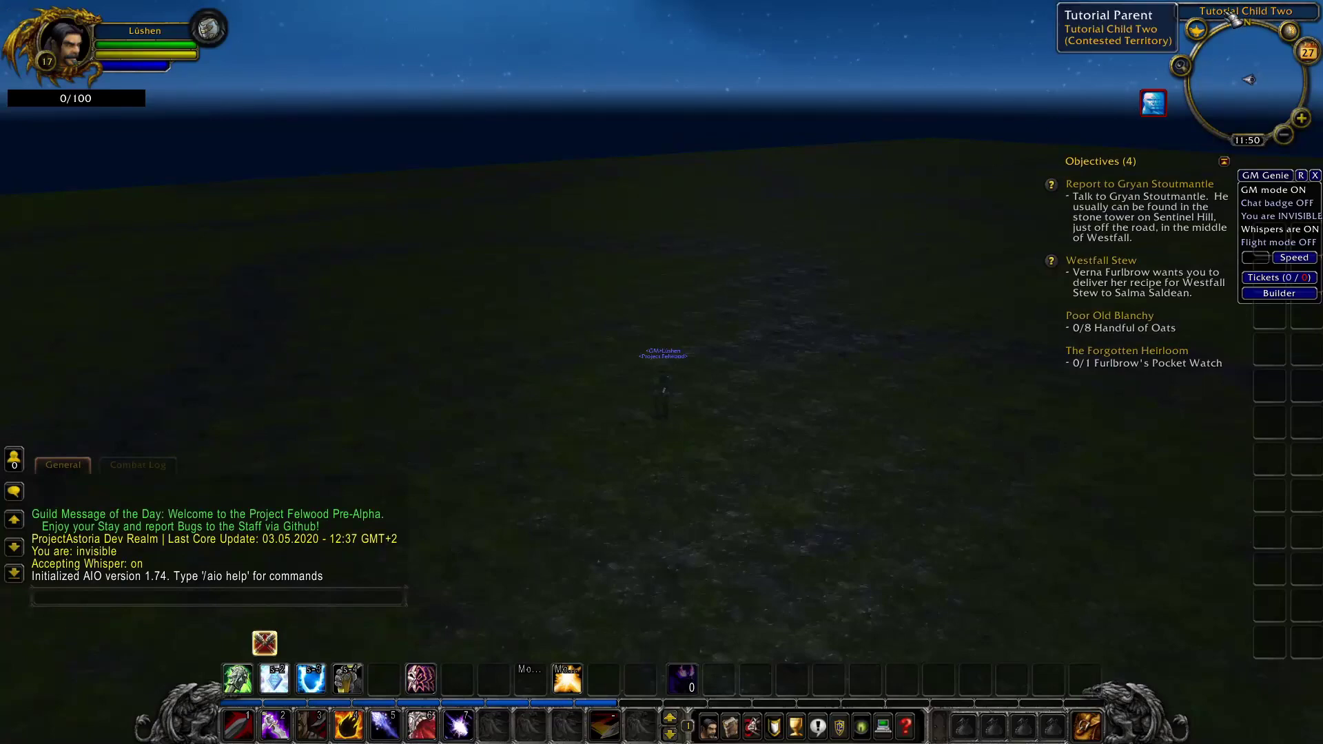
key("Print")
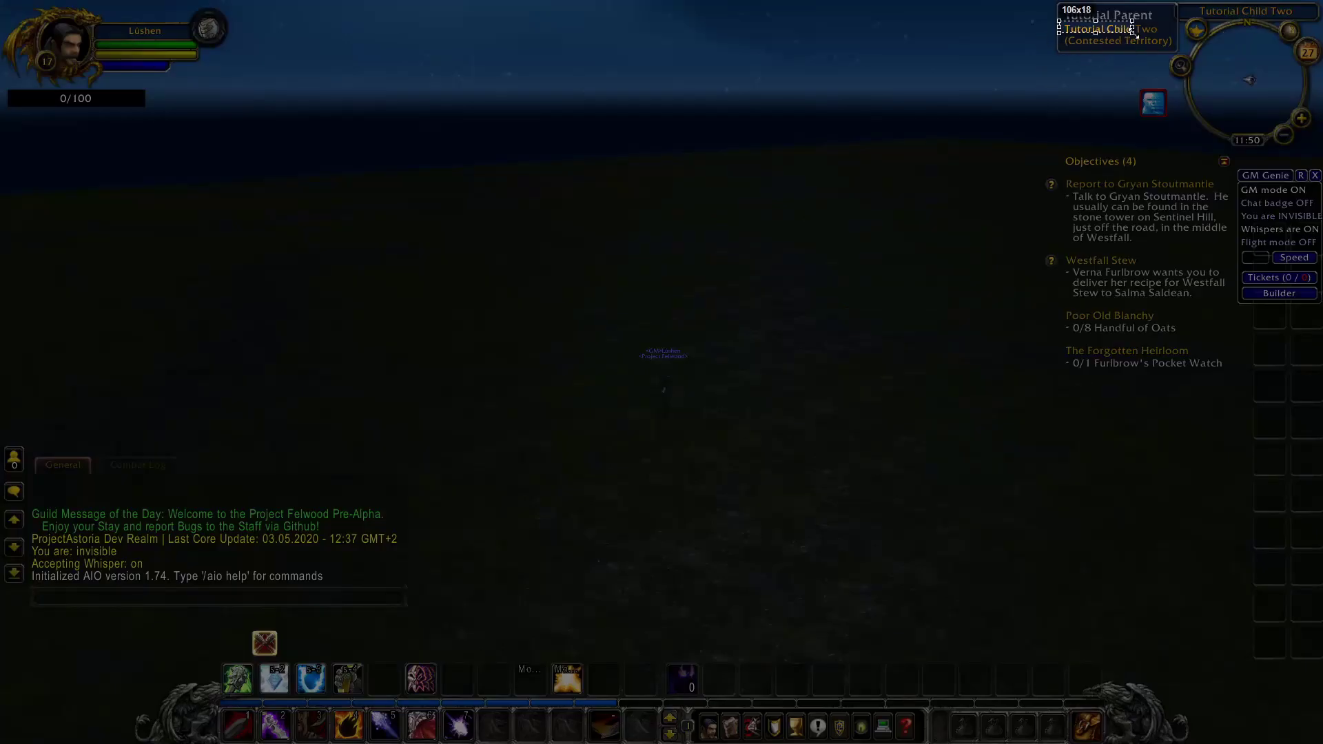
left_click_drag(1160, 38, 1163, 38)
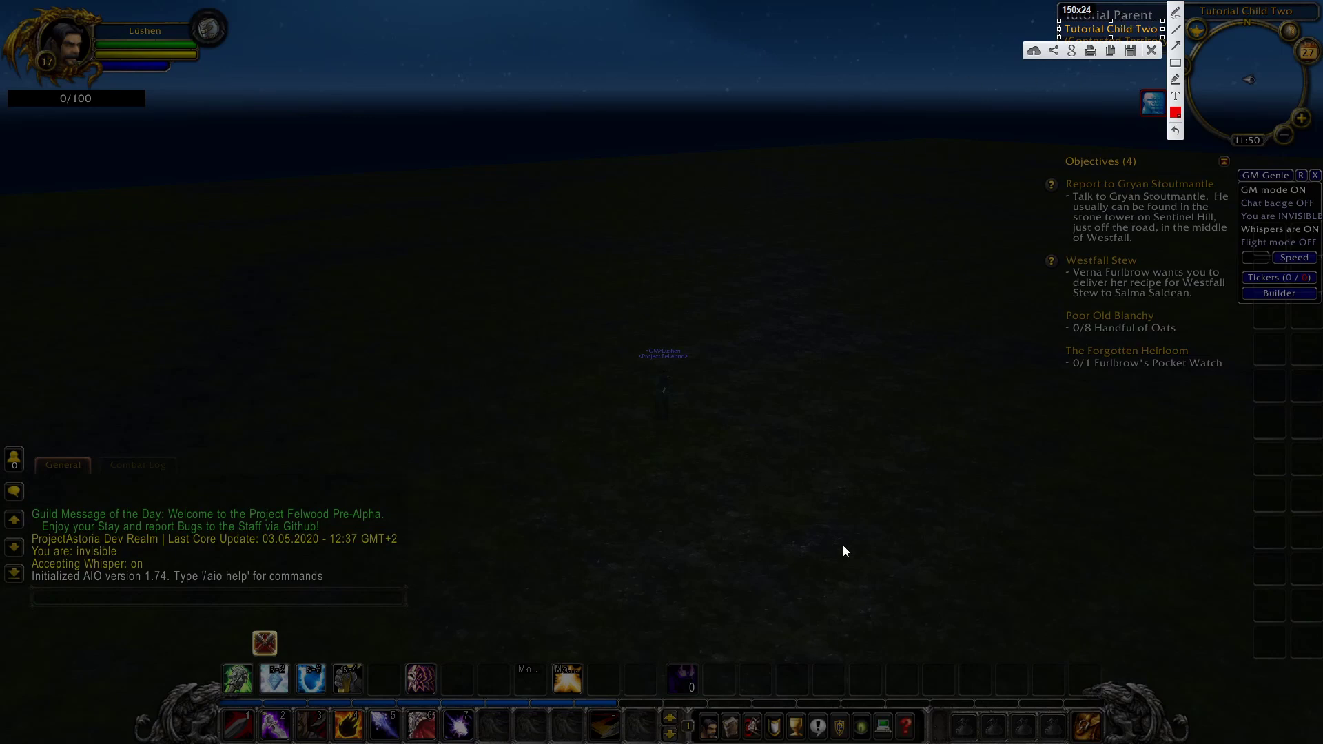
key("Escape")
Step: Set the character's movement speed to 5 with the chat command .mod speed 5
right_click_drag(687, 392, 834, 379)
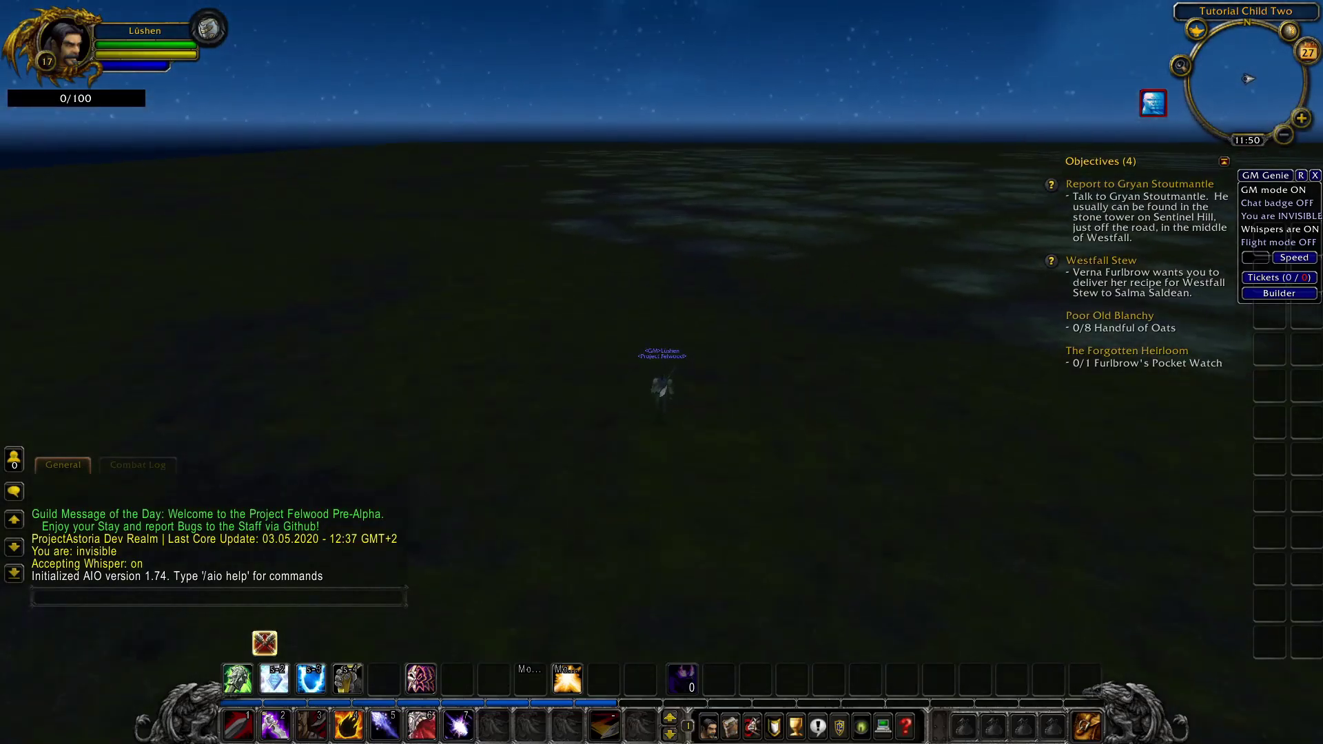
key("Return")
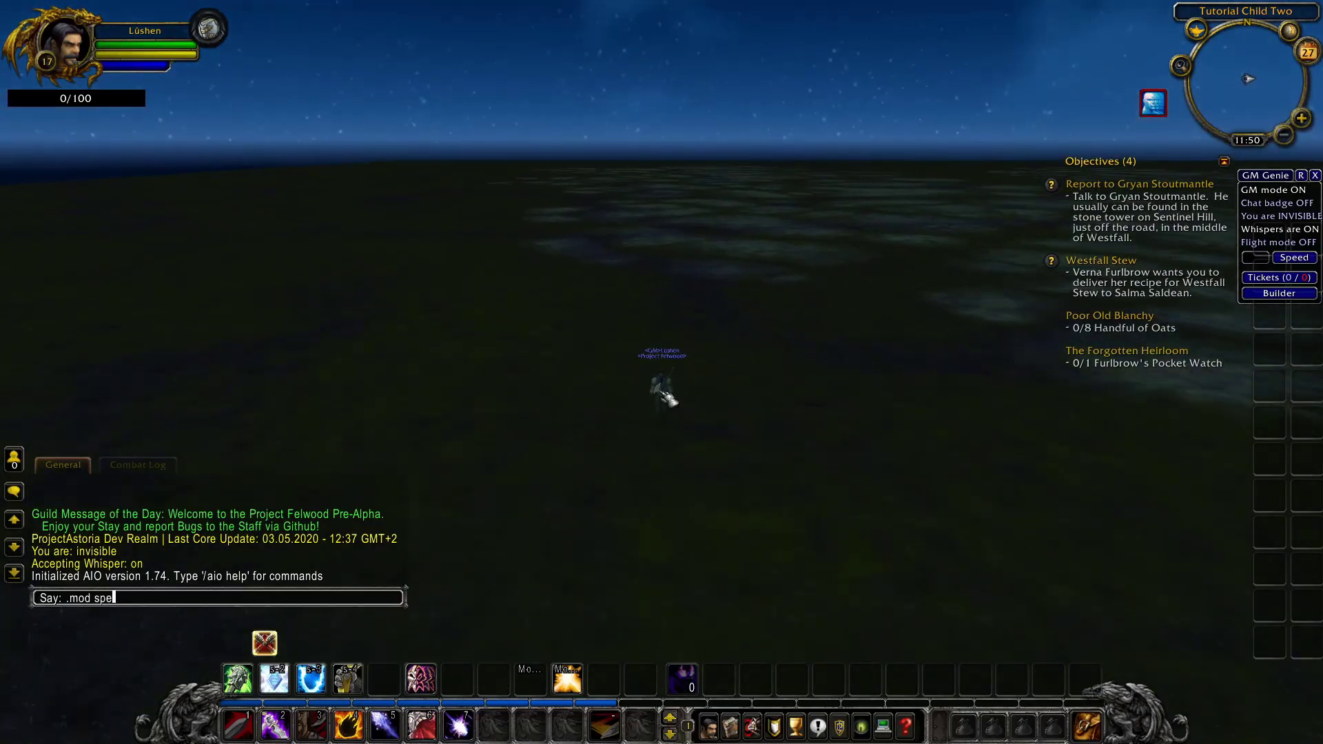
type(".mod speed 5")
key("Return")
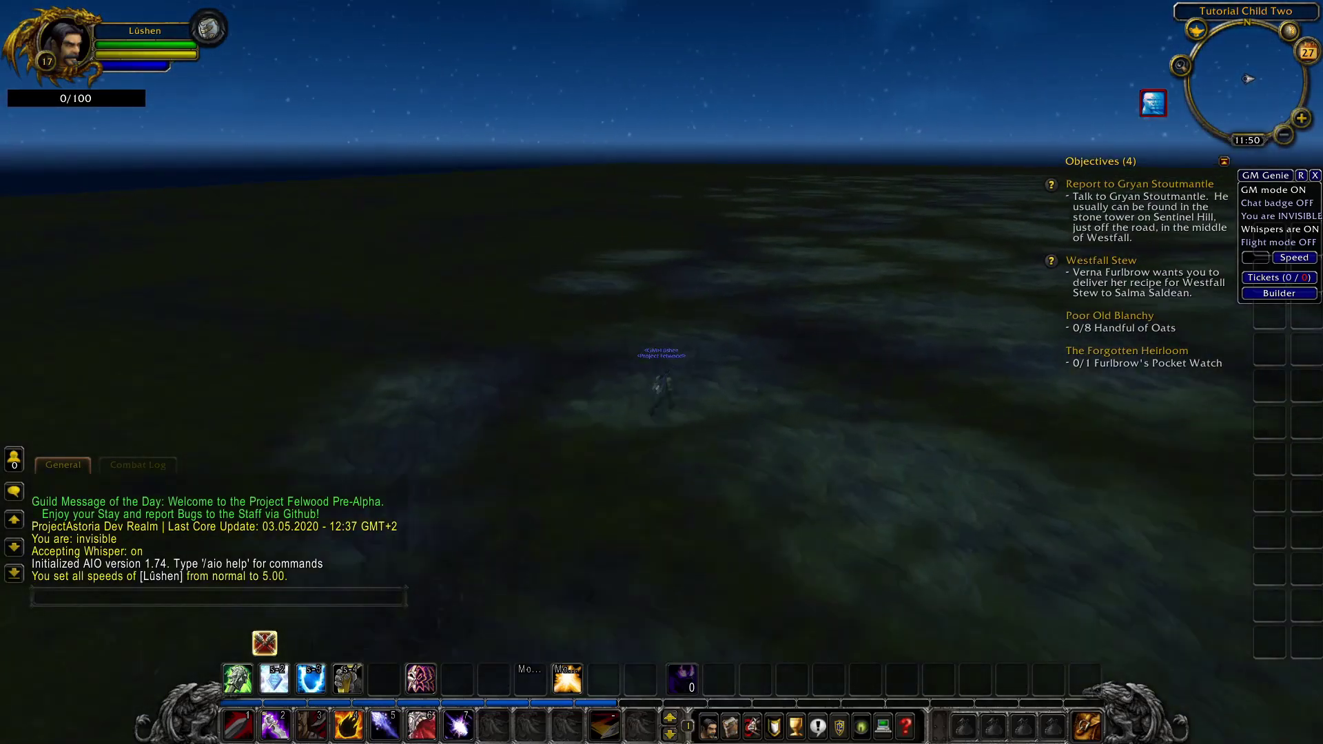
Step: Run the character out of Tutorial Child Two and across the Tutorial Parent area to check the zone name shown
right_click_drag(909, 230, 954, 213)
key("w")
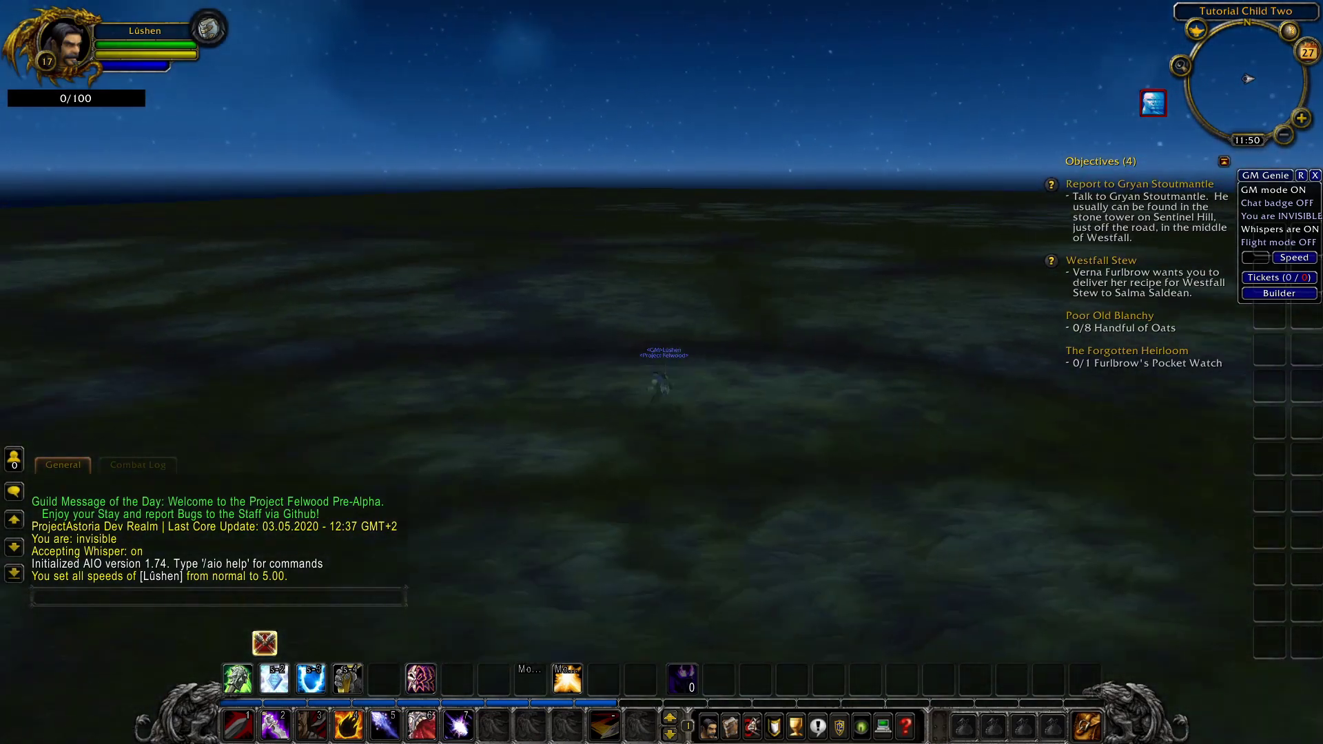
key("w")
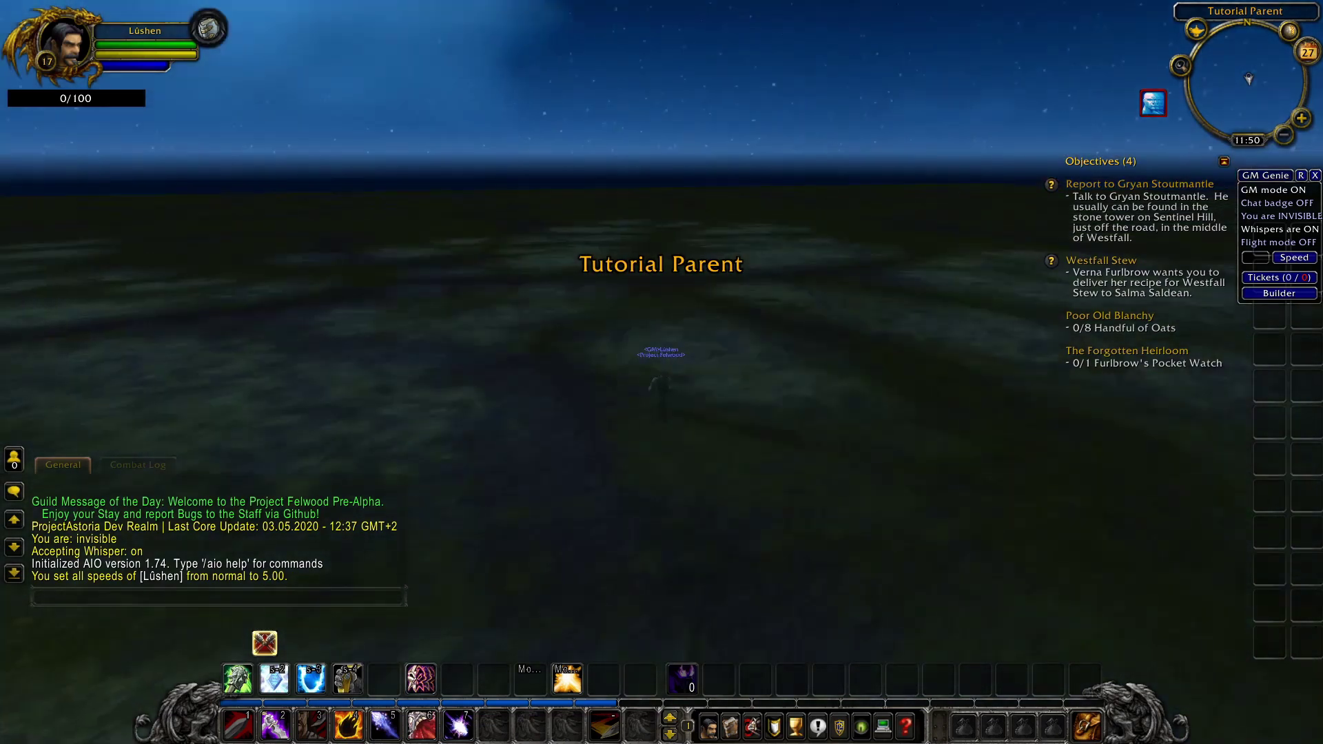
key("w")
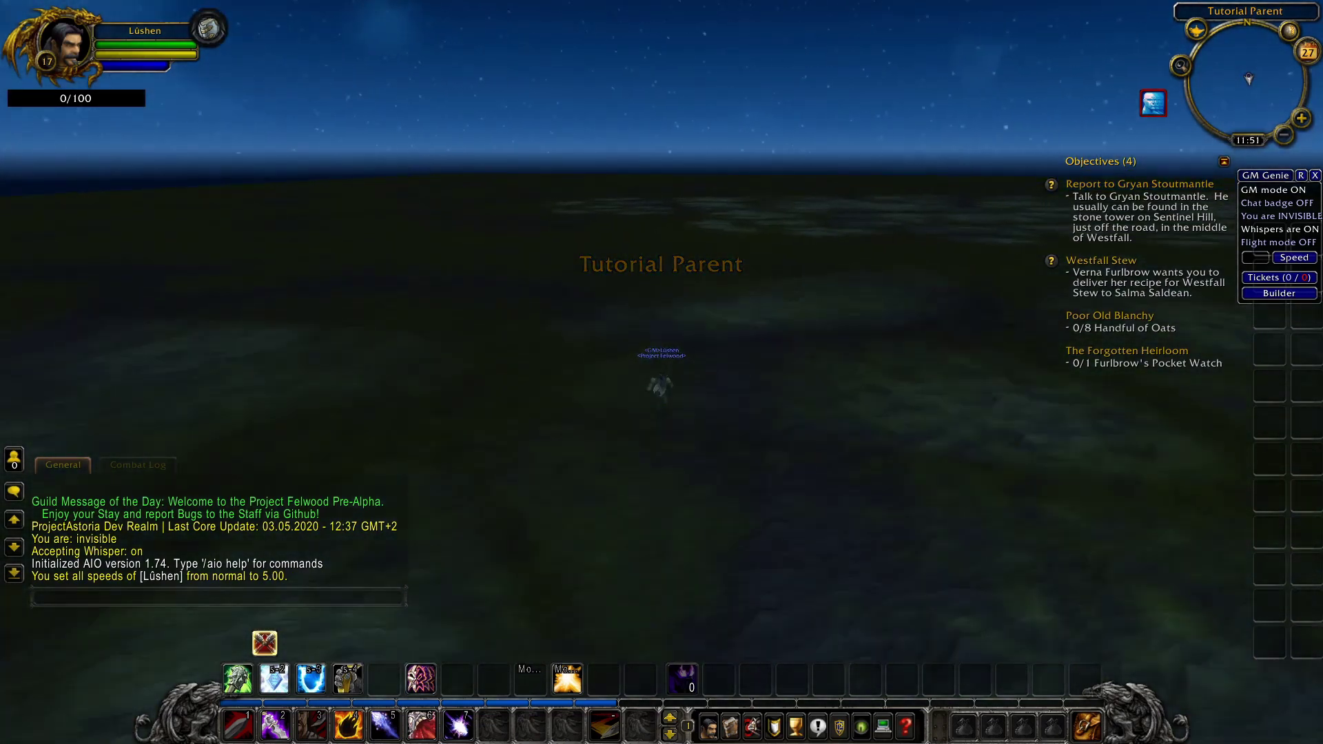
key("w")
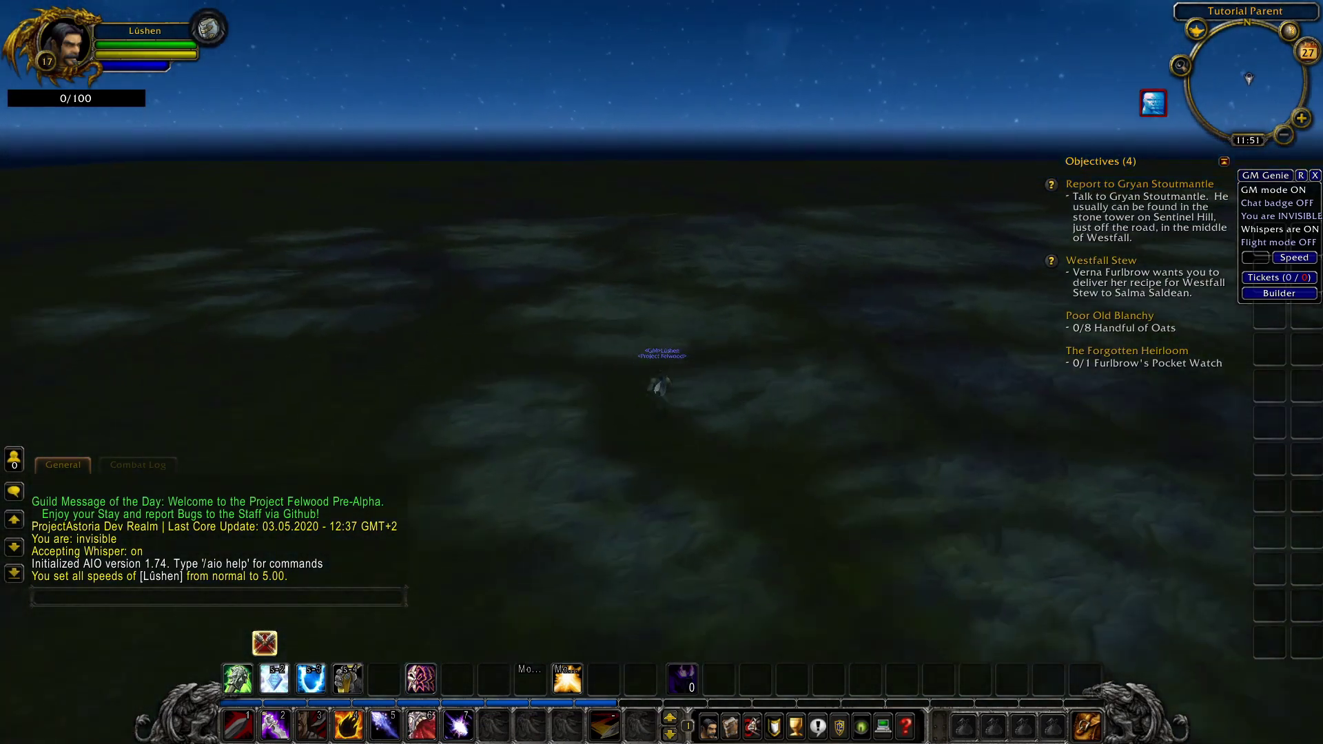
Step: Run the character through Tutorial Child One and back into Tutorial Parent, checking the area names in the minimap's zone tooltip
key("w")
mouse_move(1250, 23)
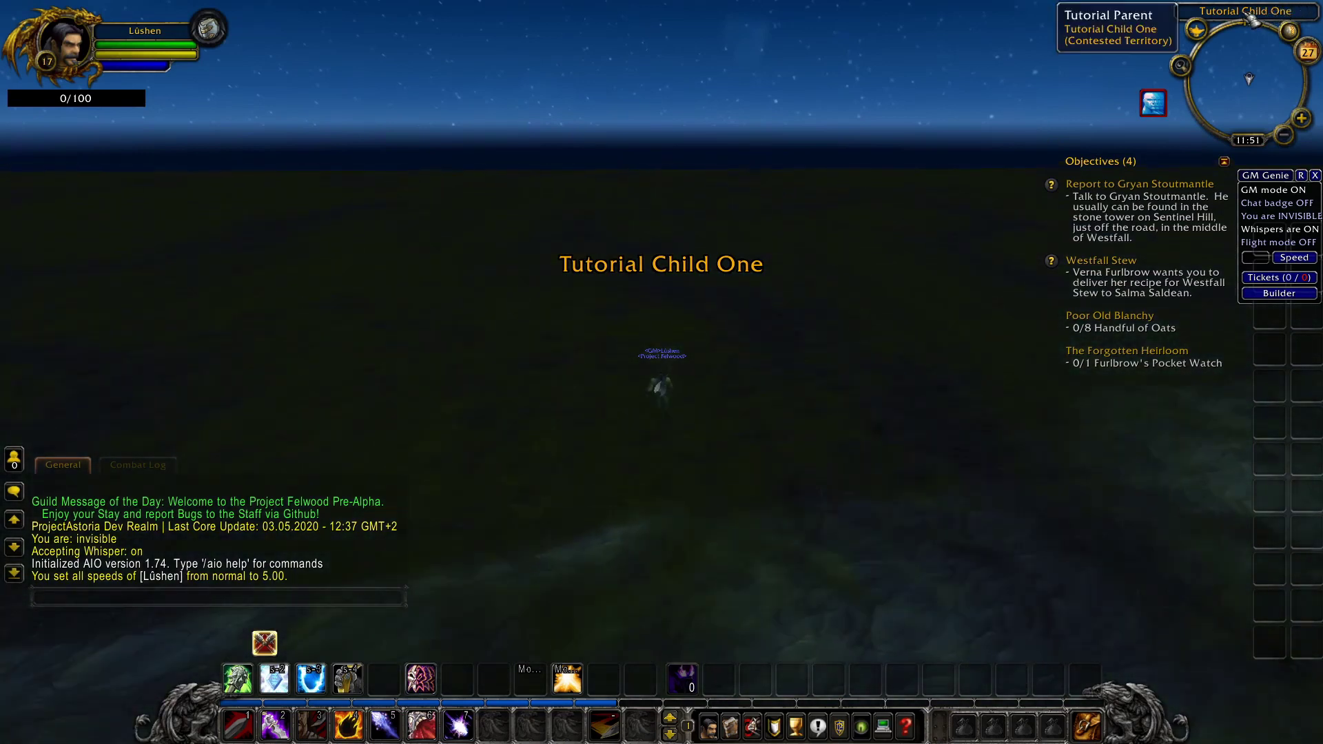
key("w")
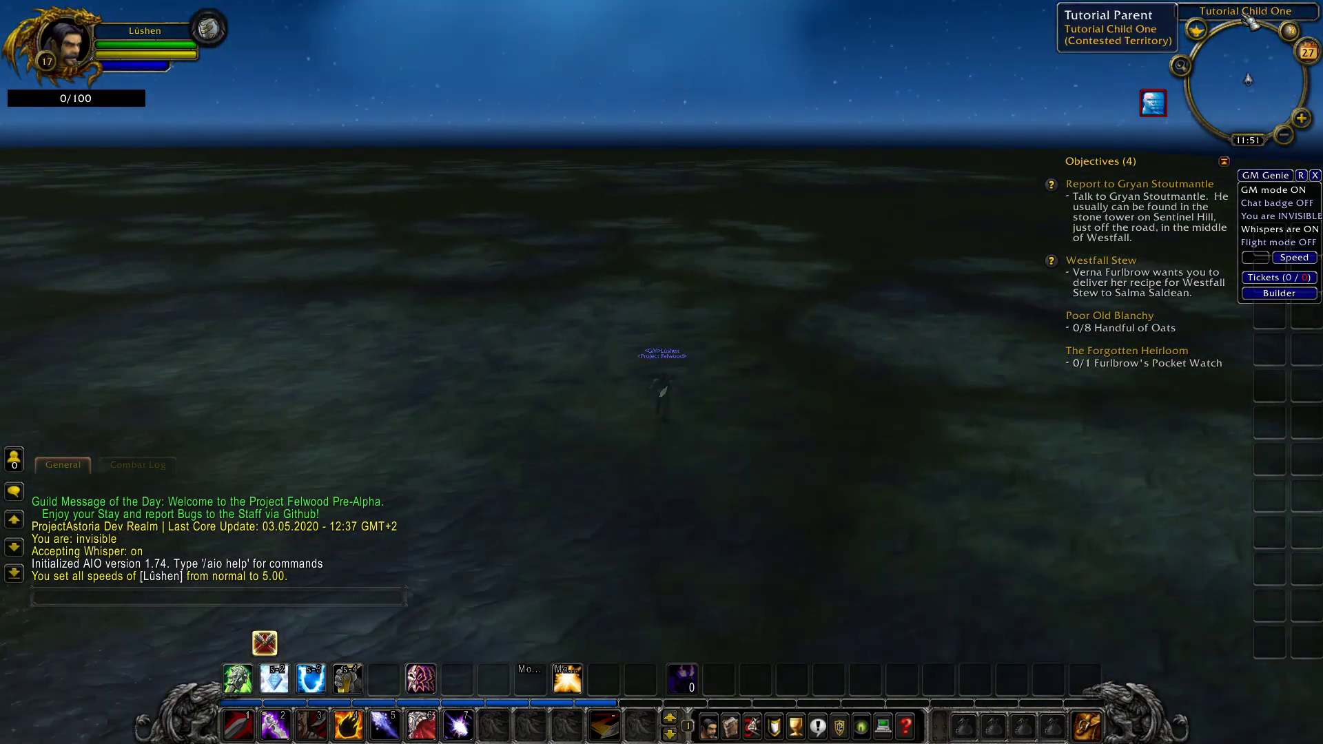
key("w")
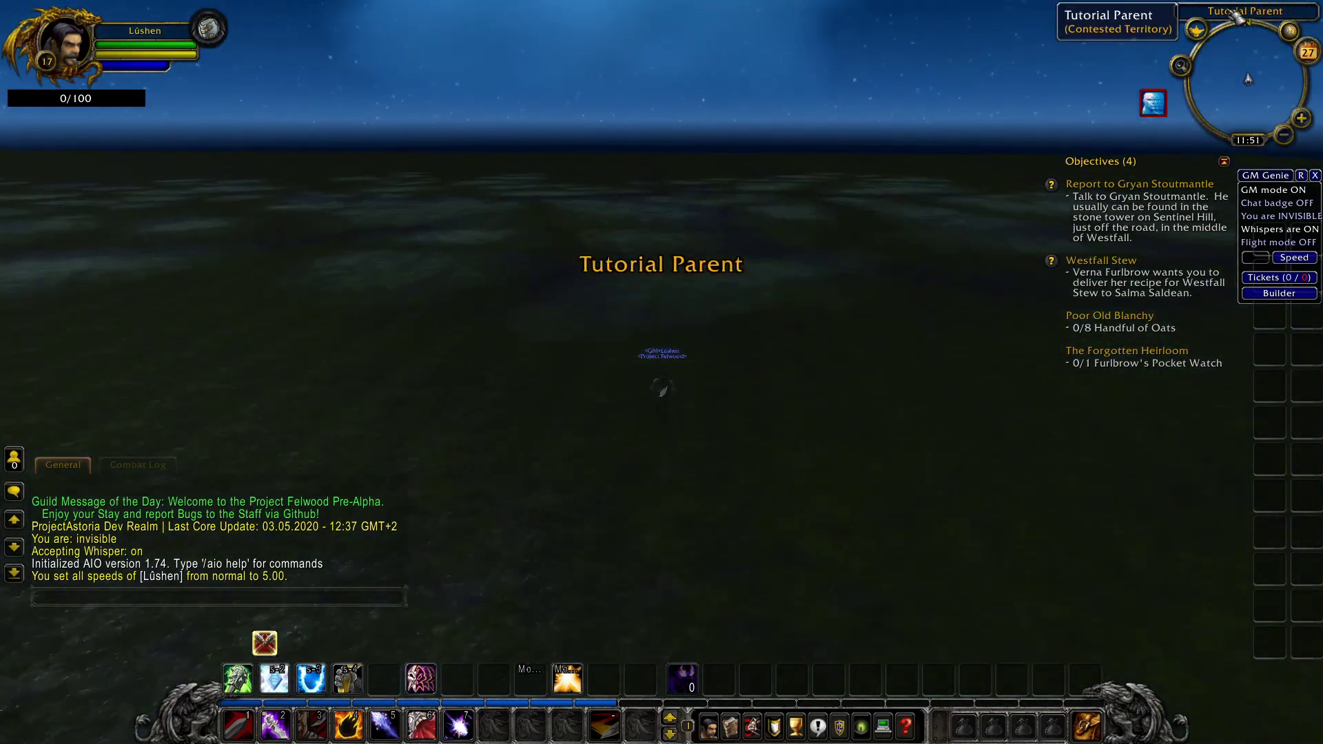
key("w")
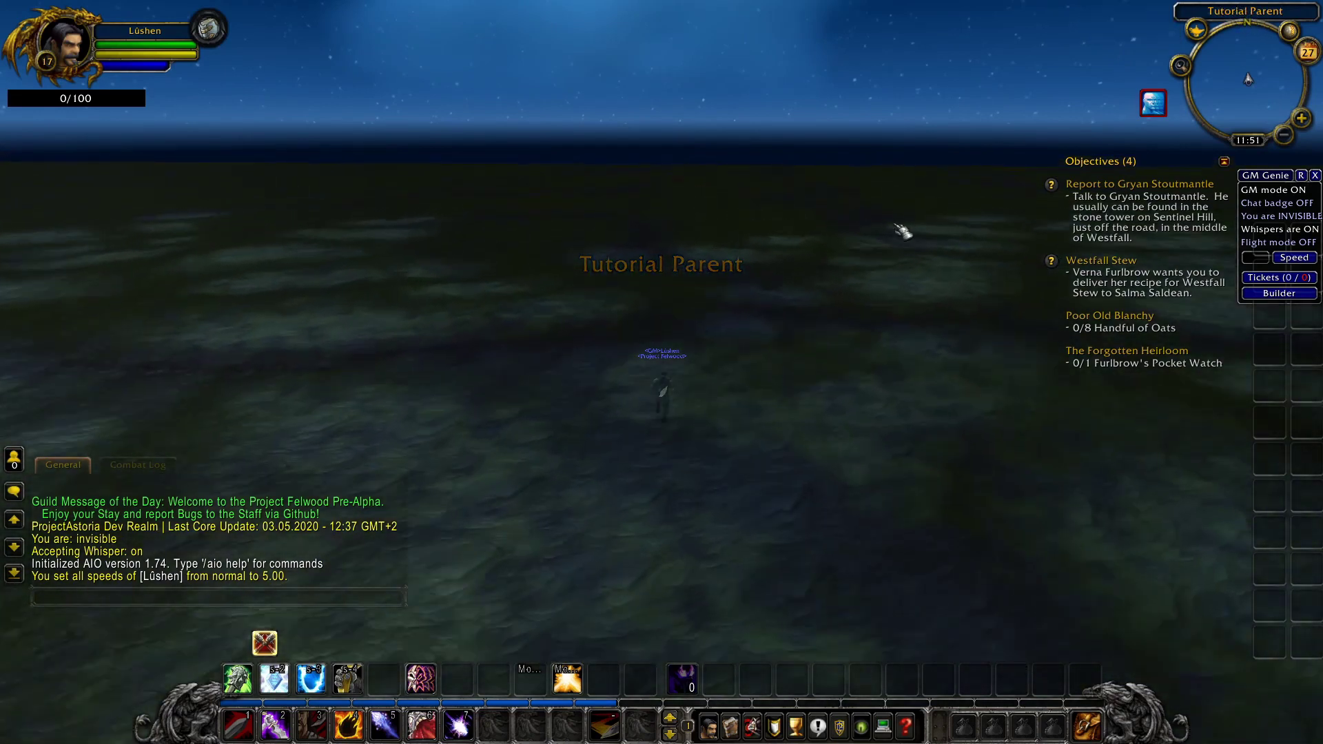
Step: Turn the character around and cross Tutorial Child Two back into Tutorial Parent to check the zone names displayed
left_click_drag(735, 283, 873, 265)
key("w")
right_click_drag(735, 283, 997, 269)
key("w")
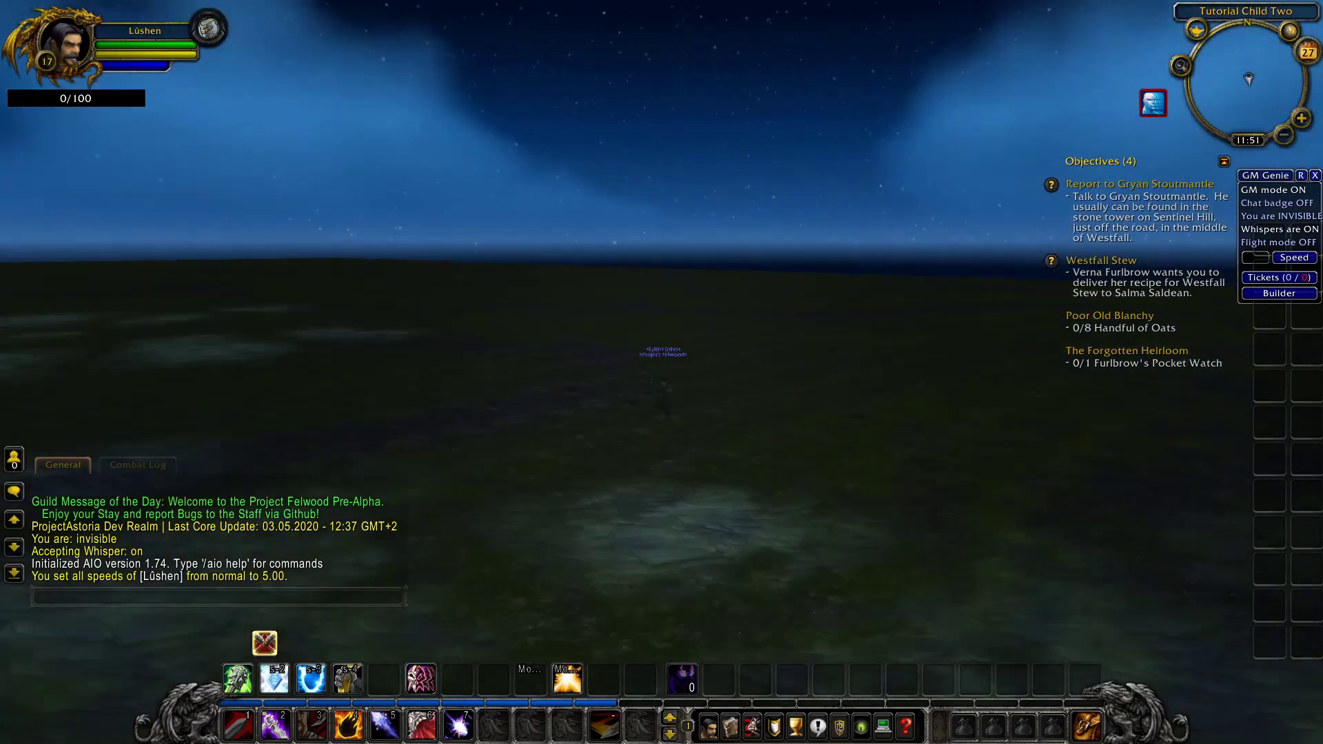
key("w")
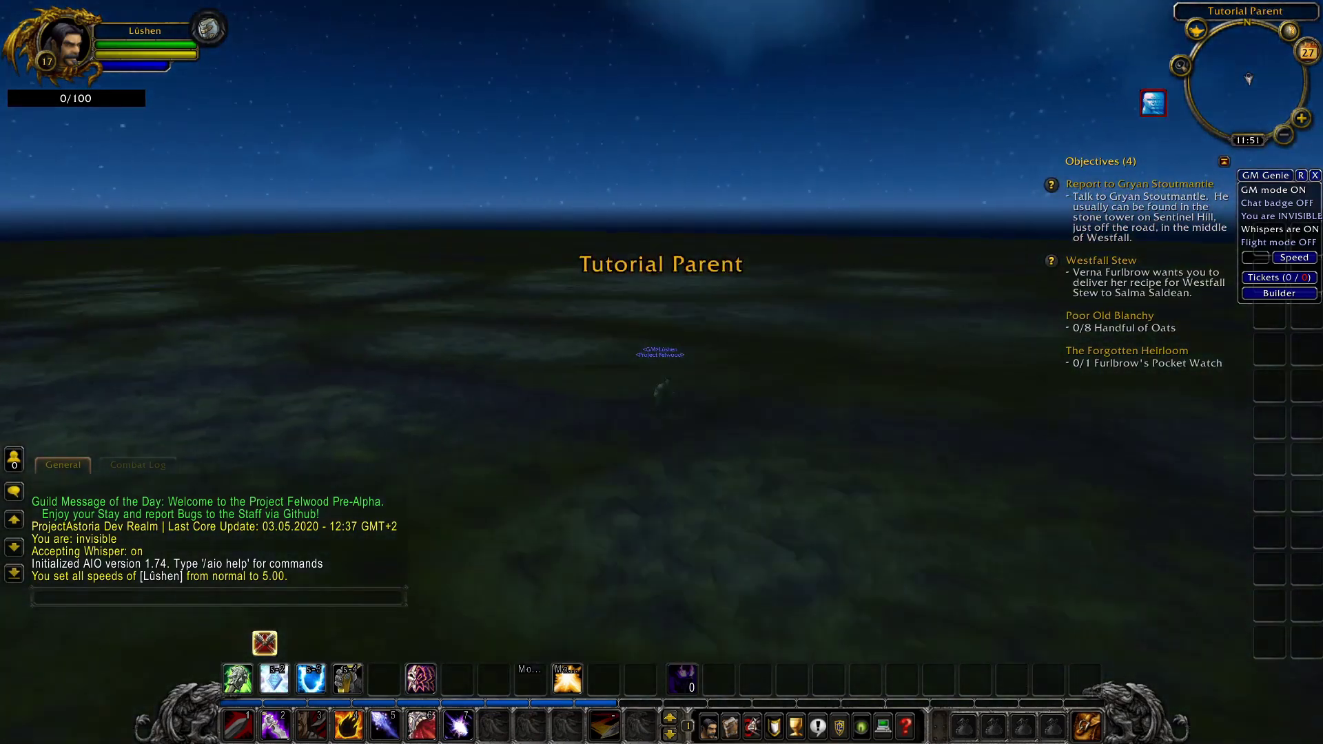
Step: Run the character on into Tutorial Child One, then turn back across Tutorial Parent to Tutorial Child Two to compare the zone names
key("w")
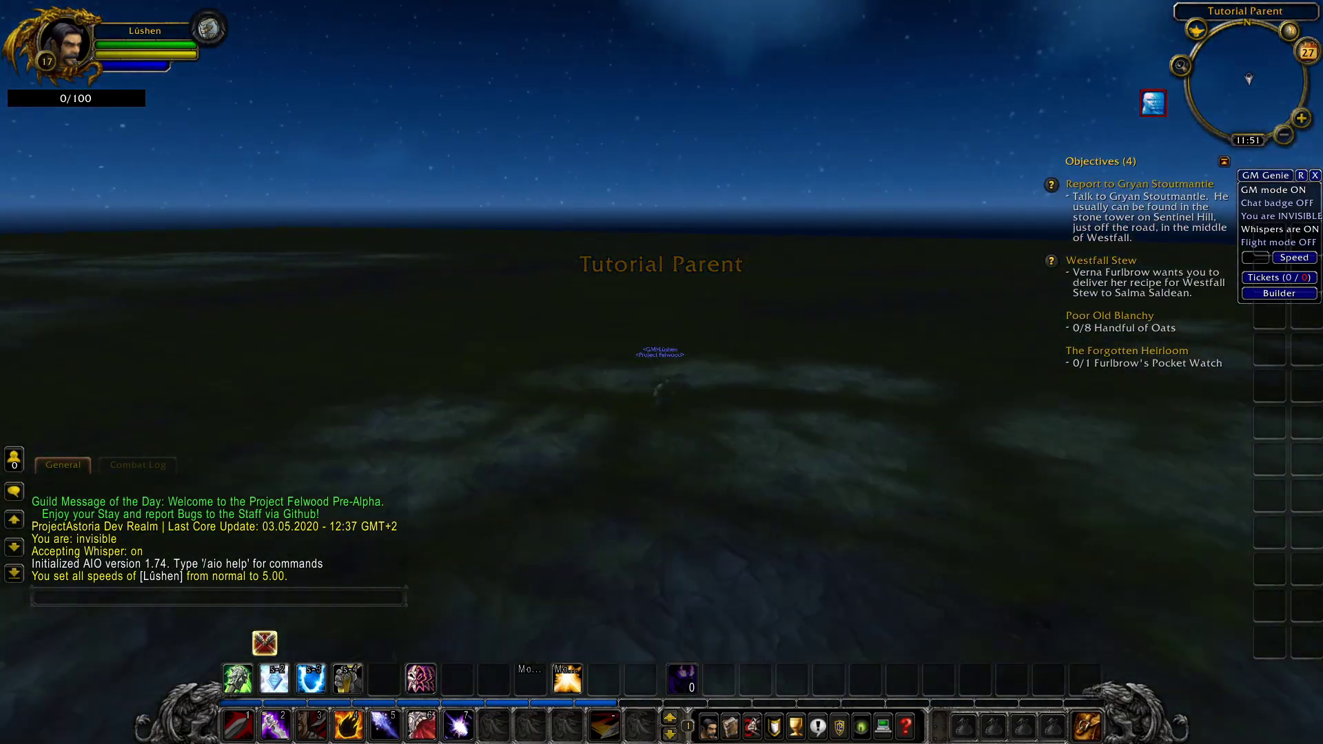
key("w")
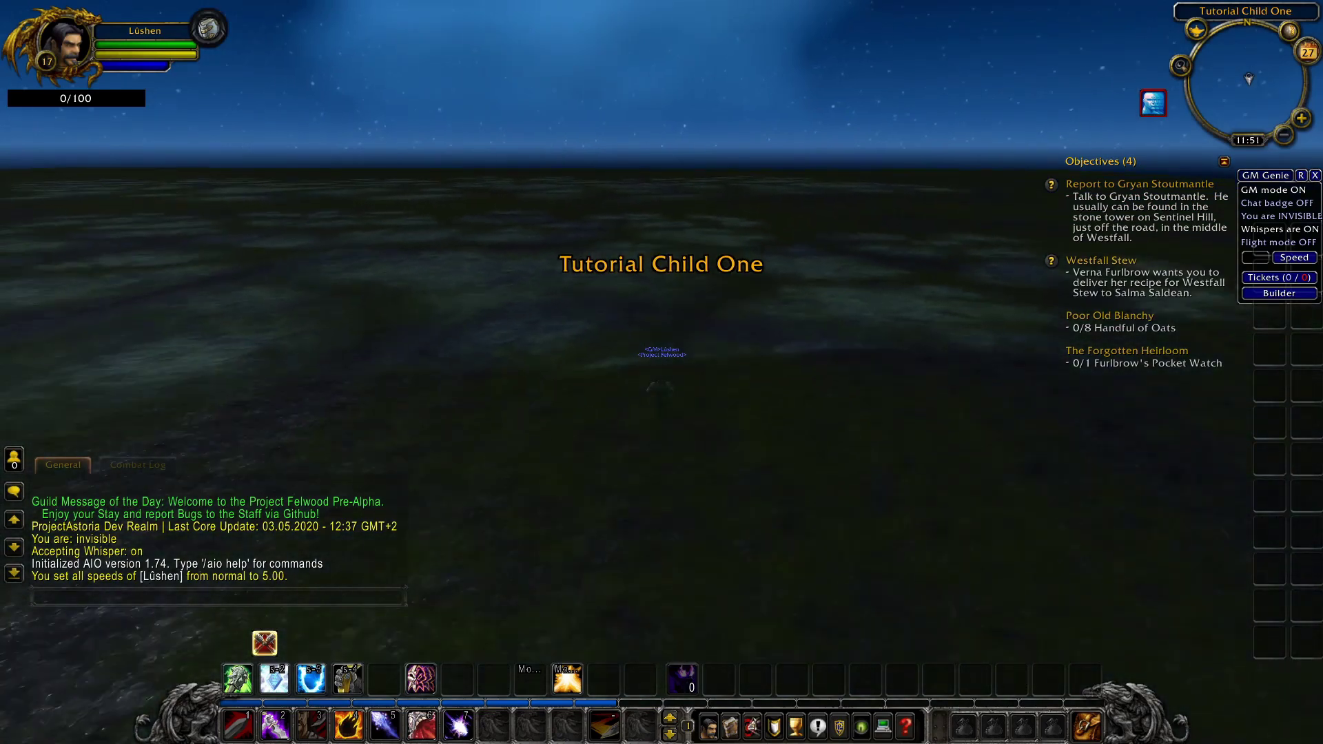
key("w")
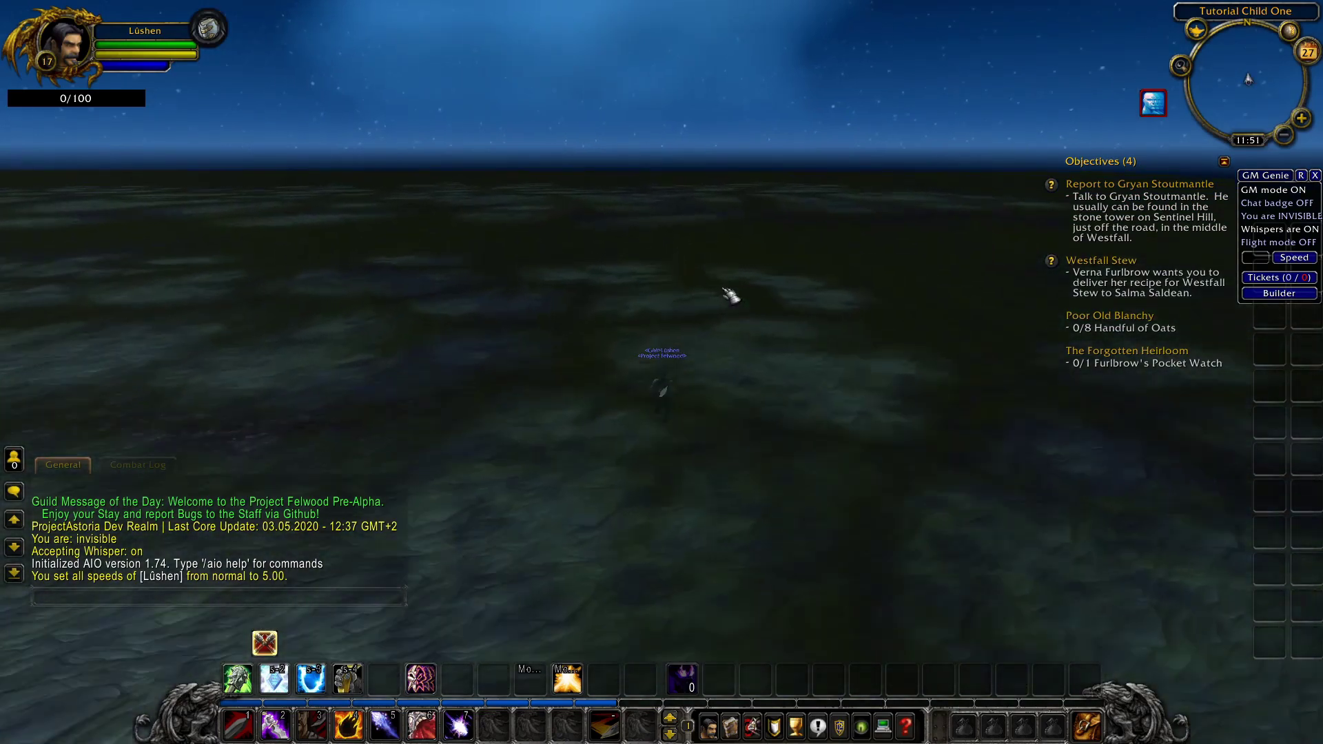
right_click_drag(722, 289, 729, 292)
key("w")
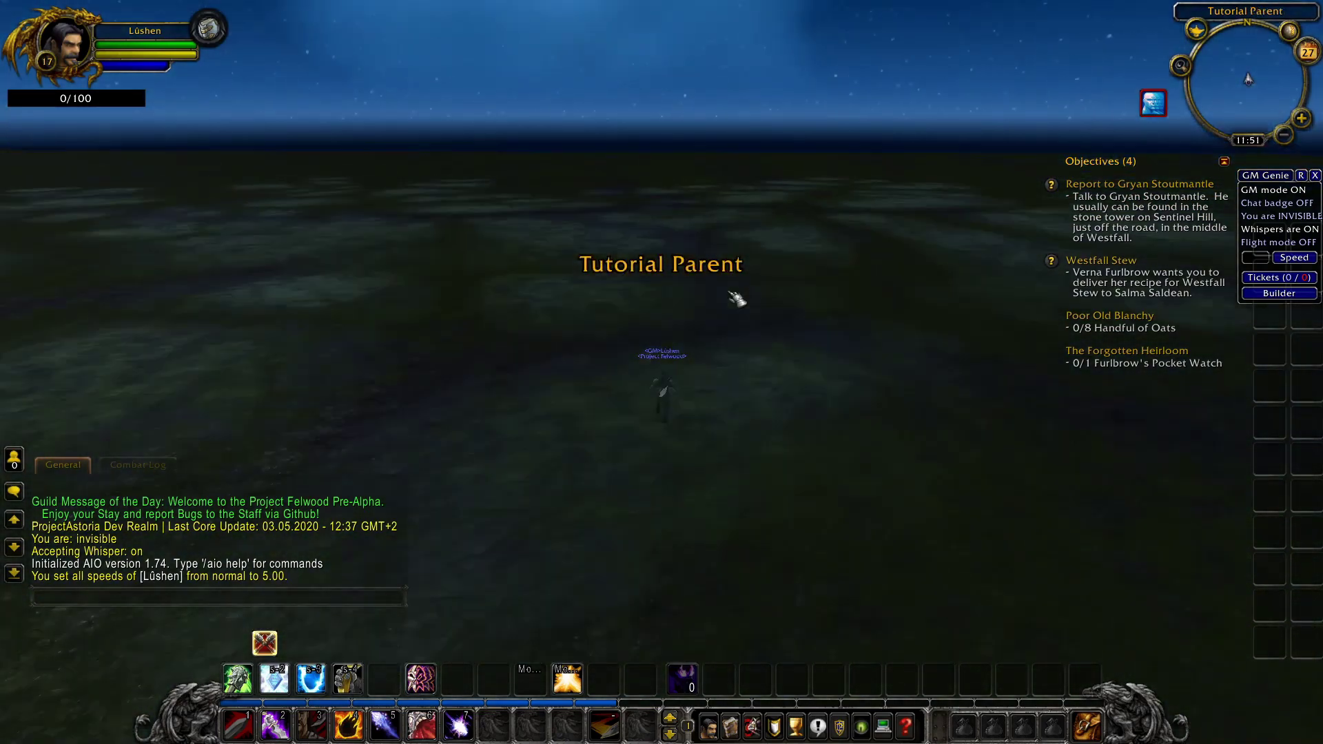
key("w")
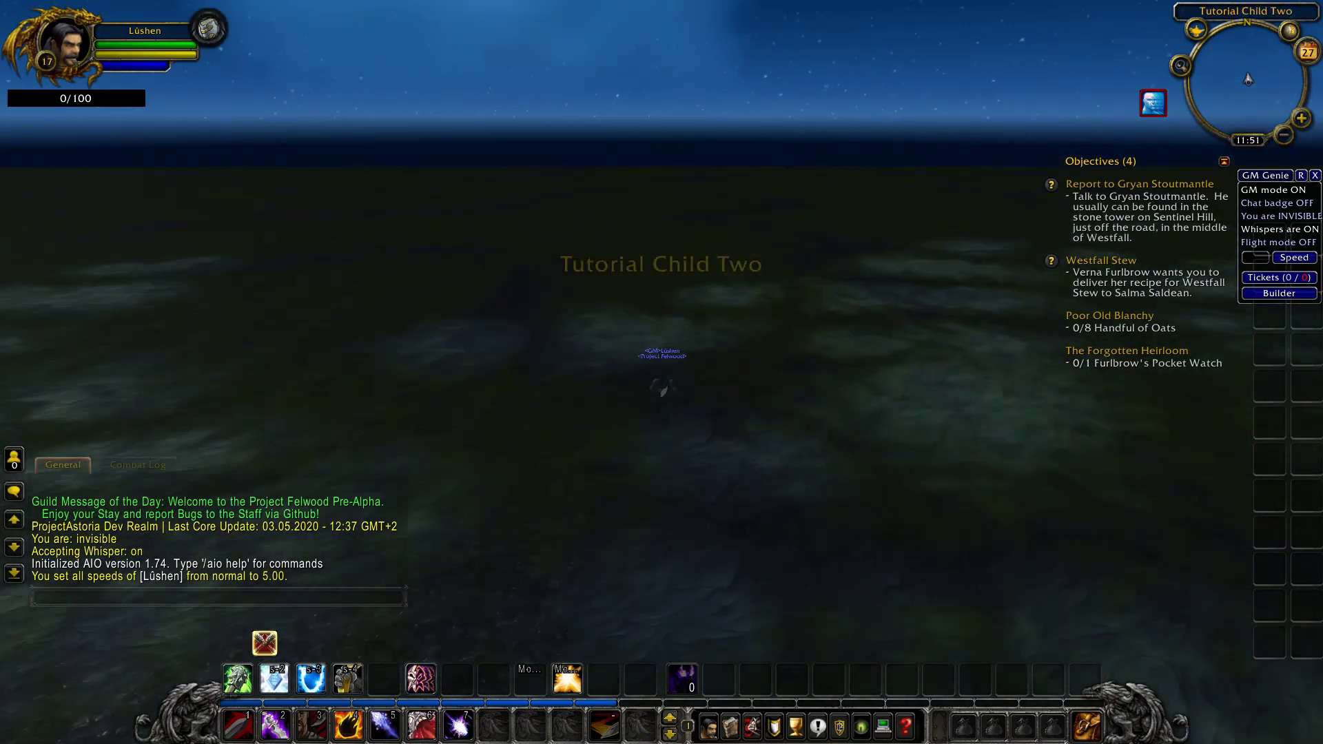
Step: Exit World of Warcraft immediately, skipping the exit countdown
key("Escape")
left_click(661, 412)
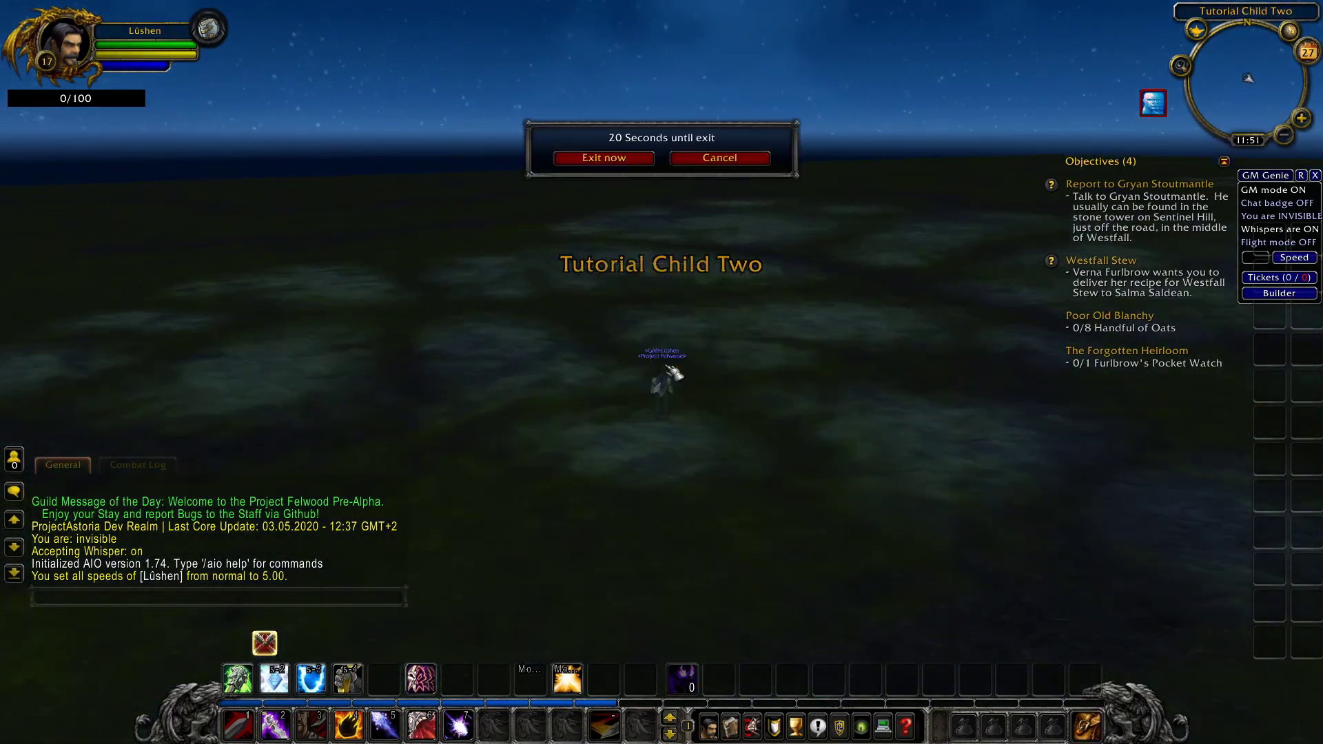
left_click(625, 160)
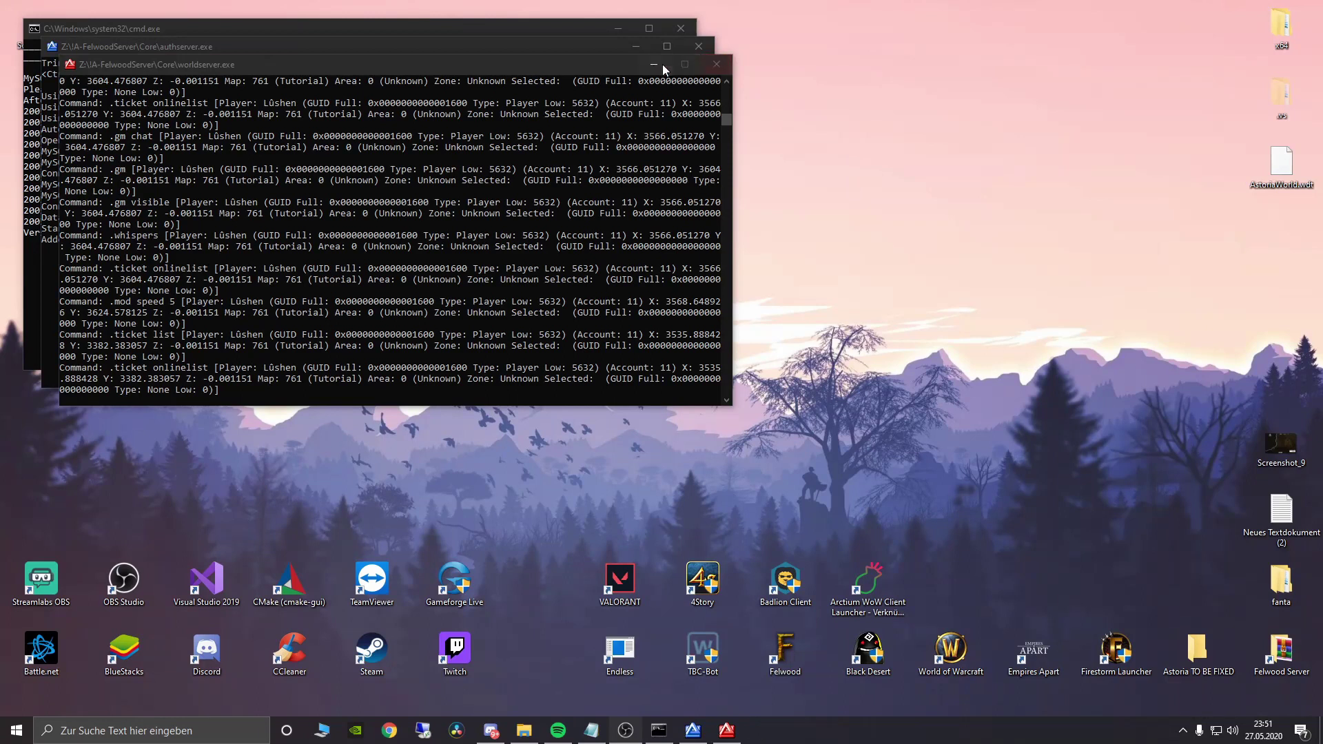
Step: Minimize the worldserver, authserver and cmd console windows to clear the desktop
left_click(656, 65)
left_click(637, 47)
left_click(618, 29)
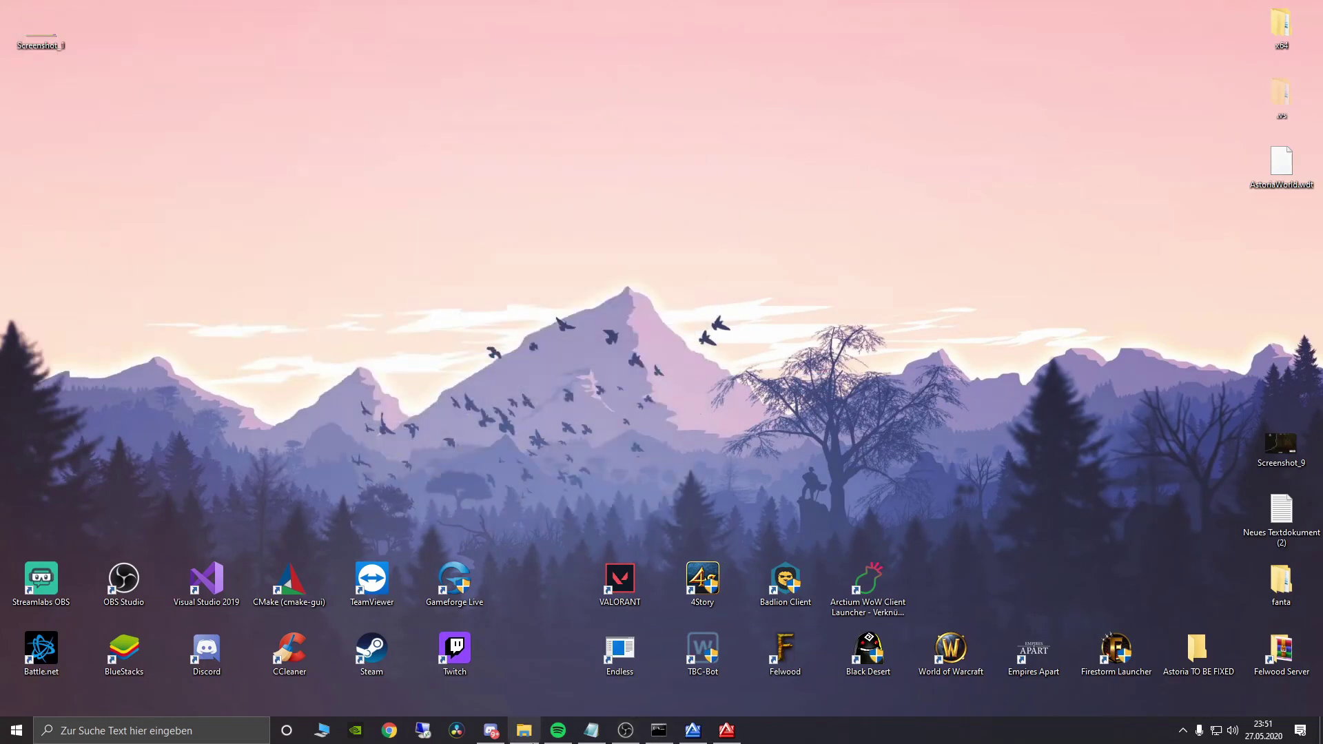
Step: Locate the DBFilesClient folder under !NoggitDev\Astoria on the Z: drive and examine its path and DBC files
left_click(537, 738)
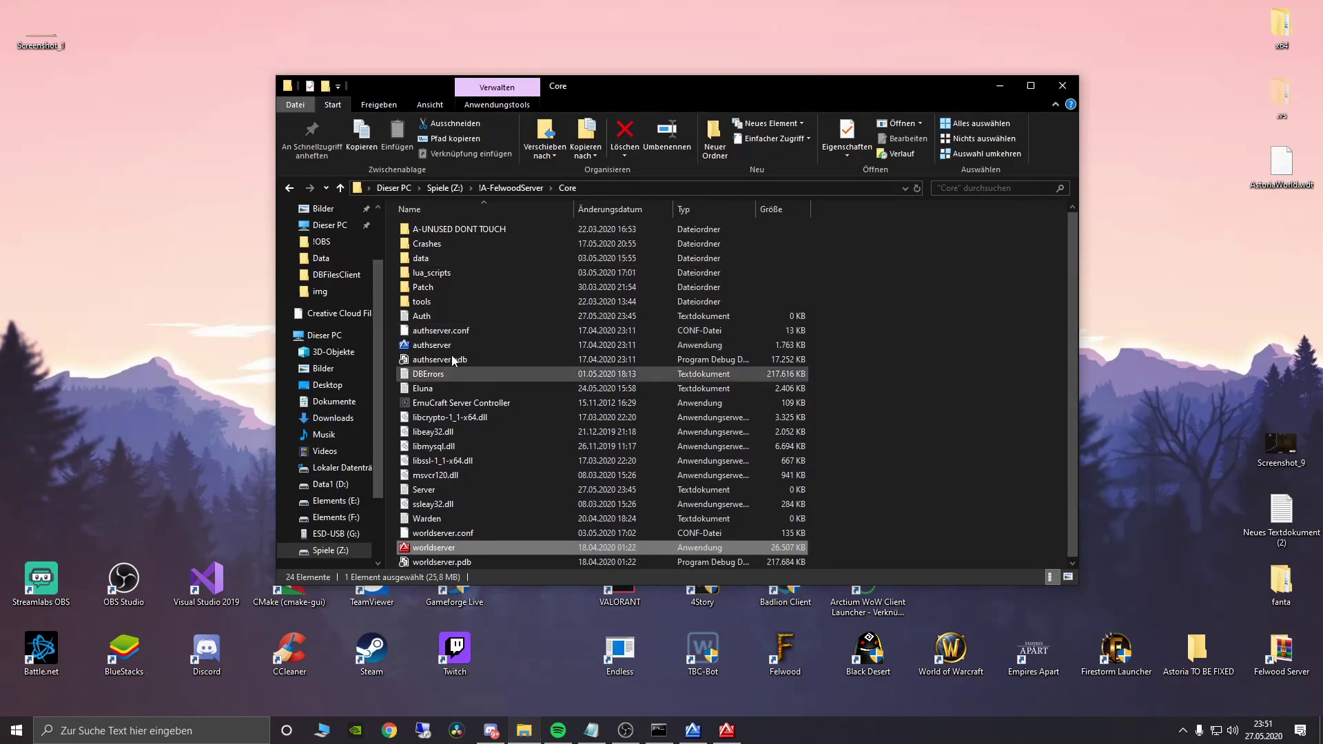
left_click(343, 551)
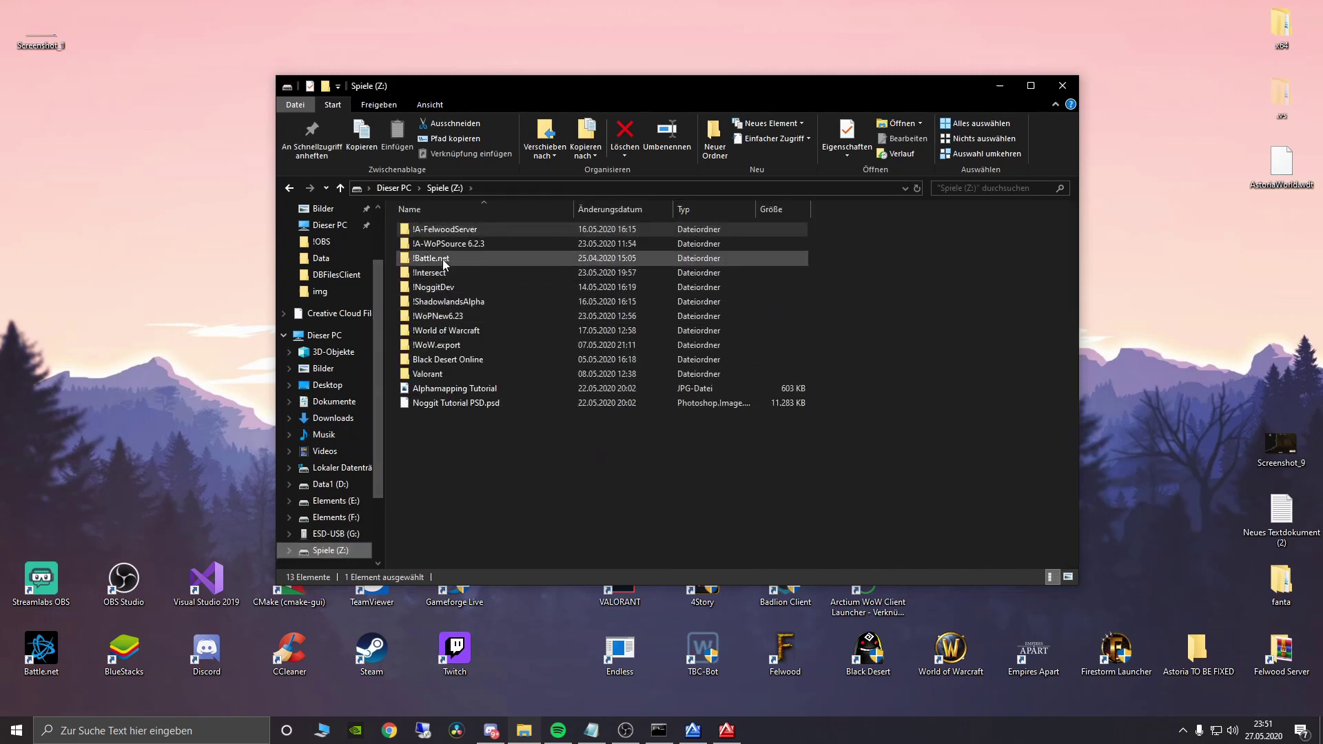
double_click(432, 287)
double_click(446, 230)
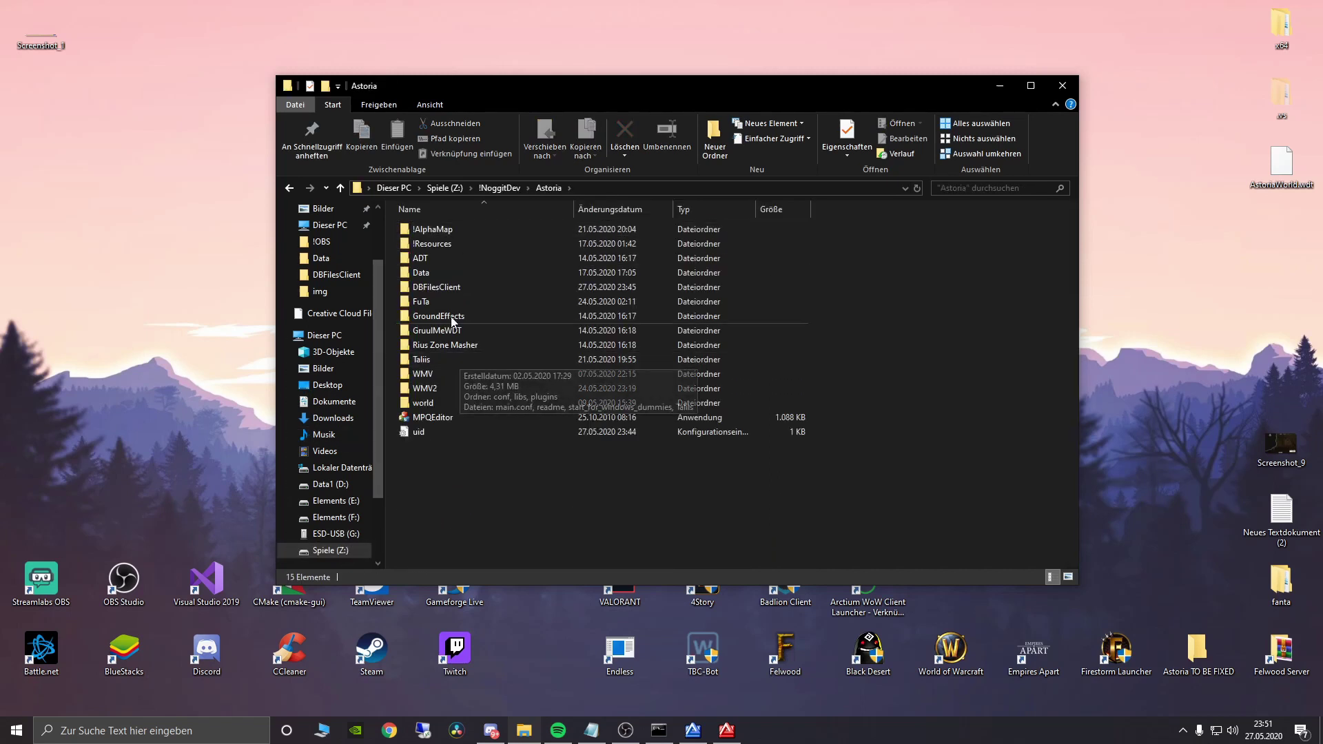
double_click(440, 287)
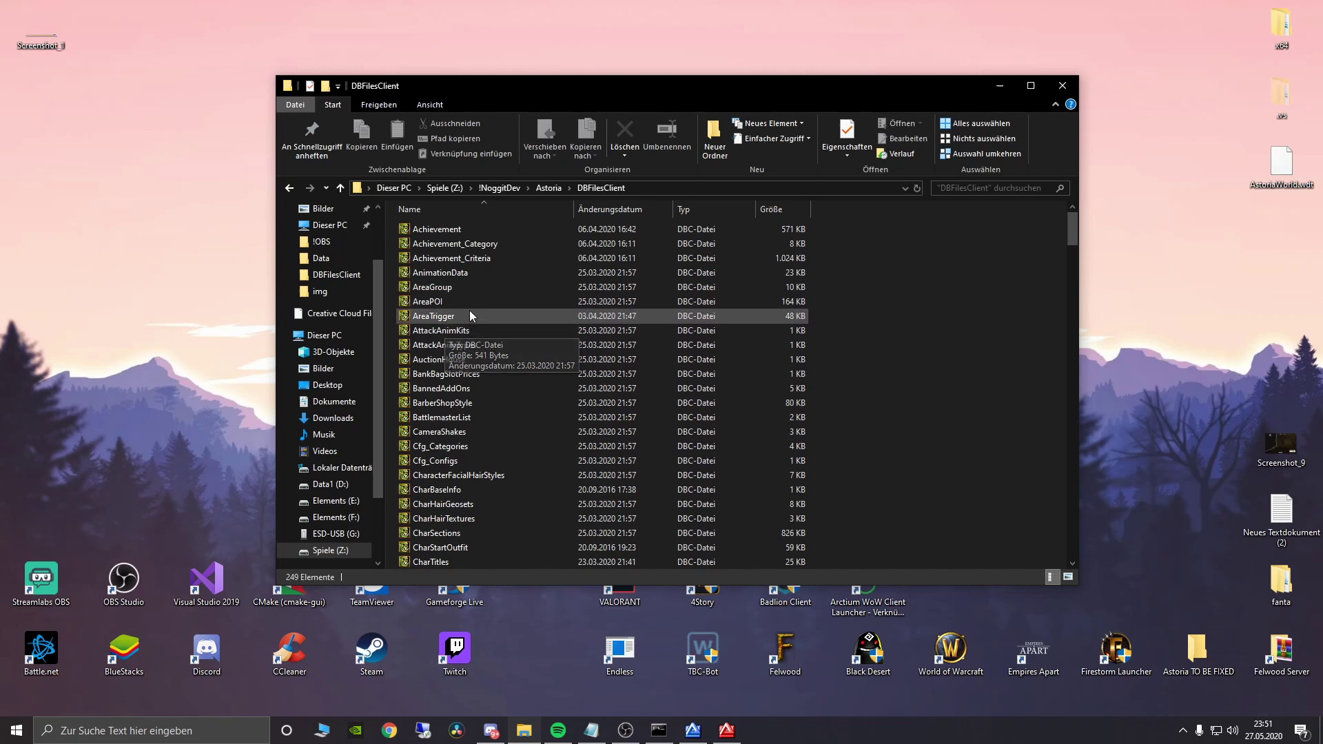
key("BackSpace")
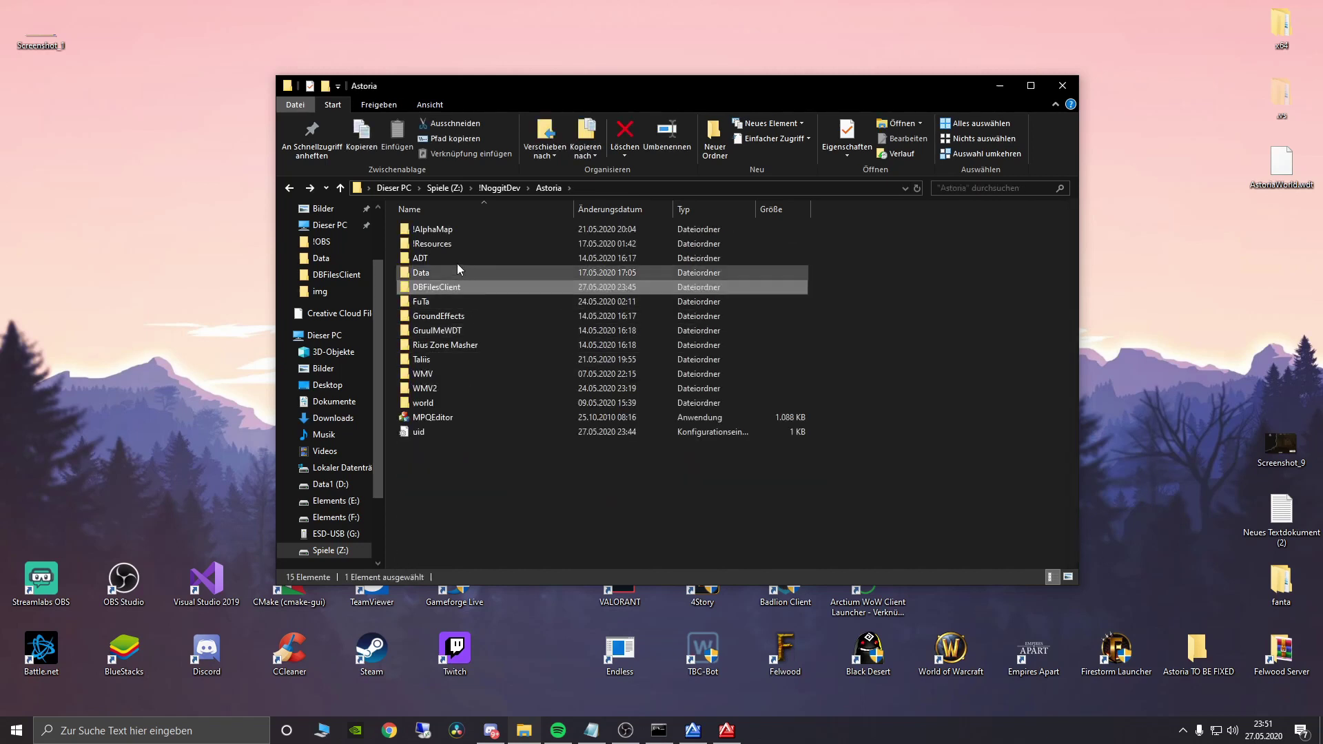
key("BackSpace")
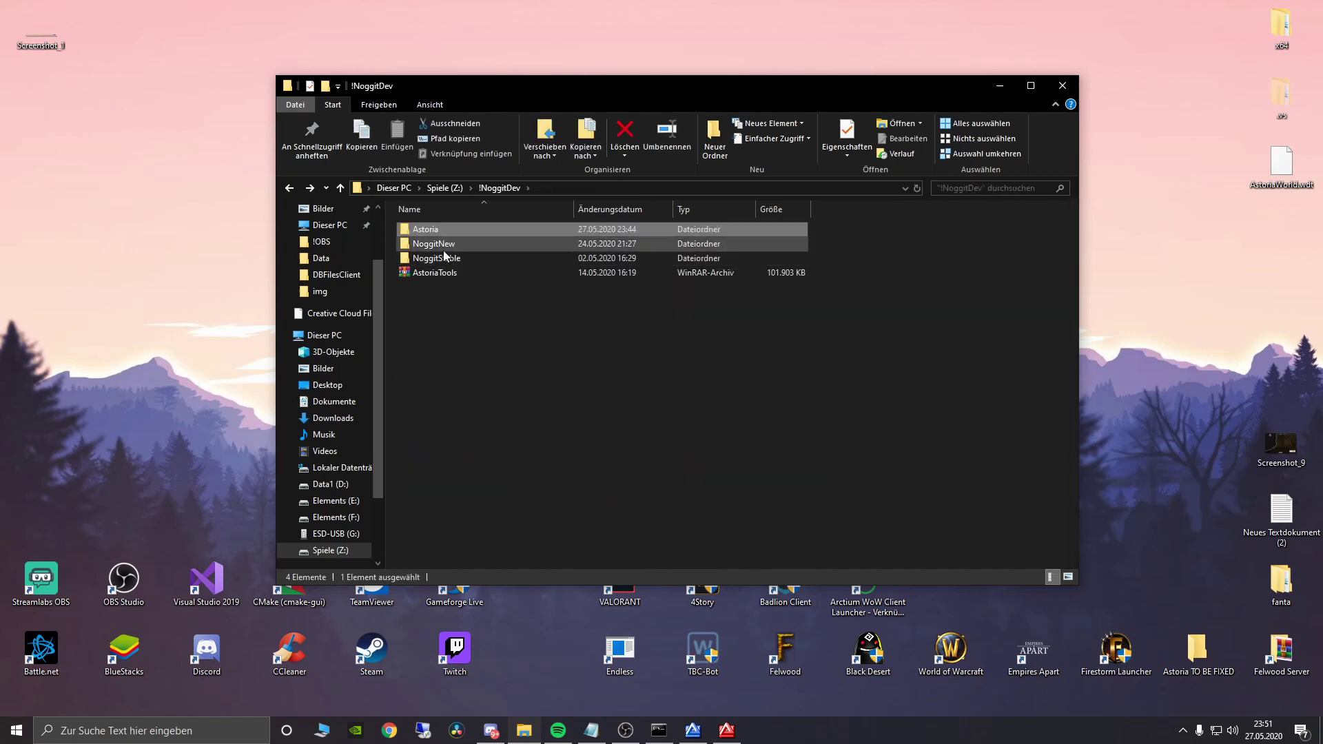
double_click(443, 229)
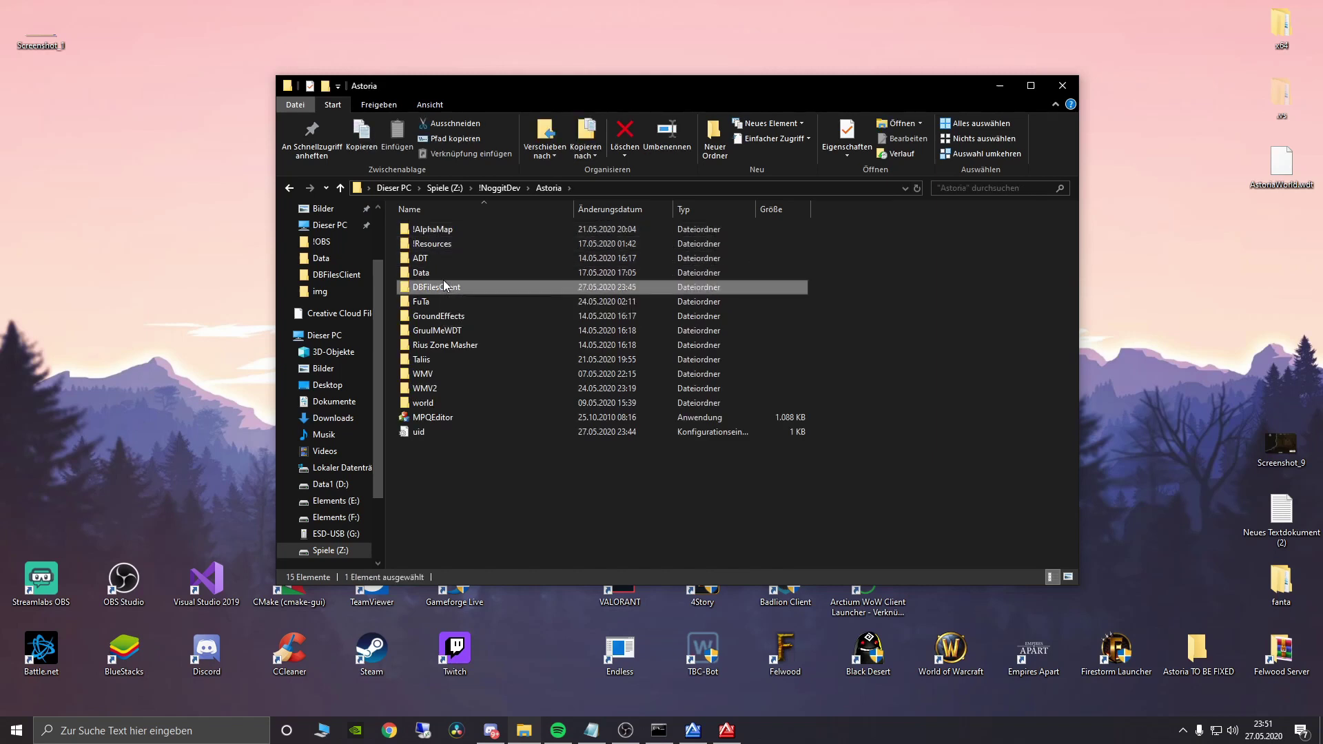
double_click(444, 280)
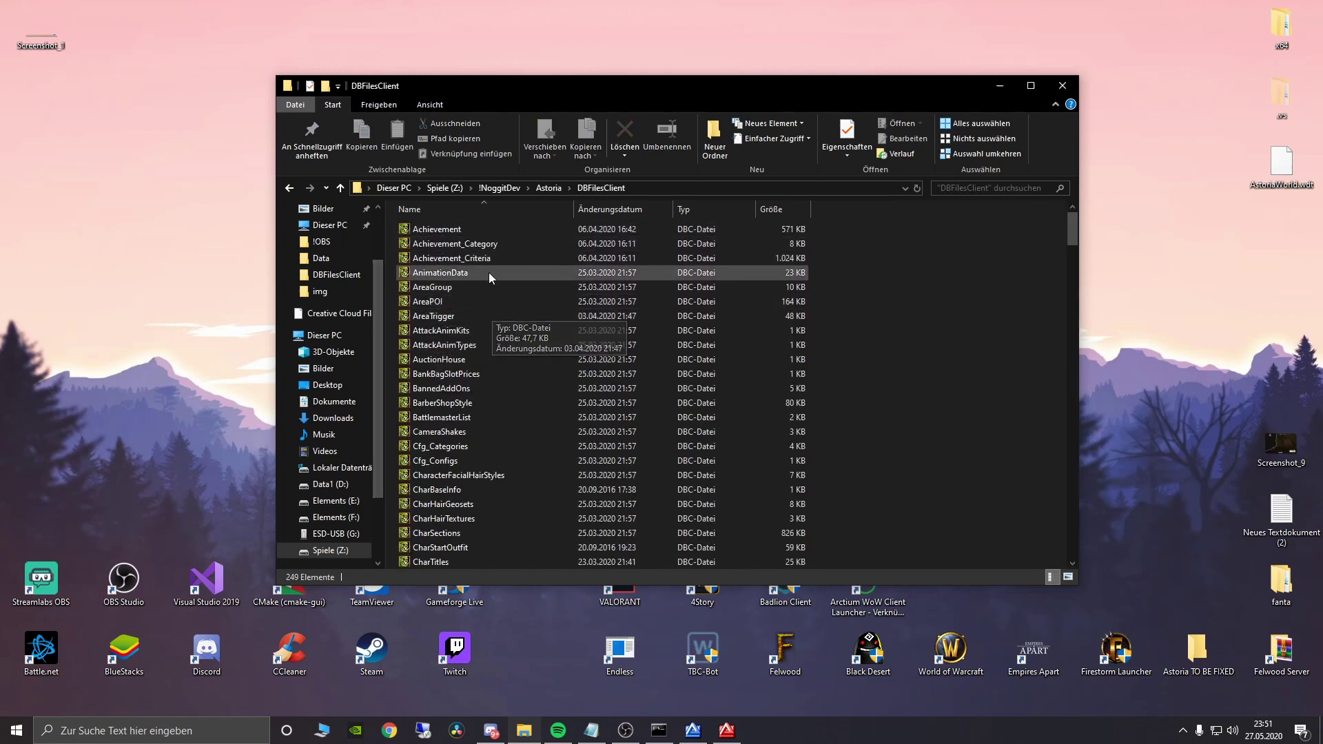
Step: Locate the AreaTable file in the server's !A-FelwoodServer\Core\data\dbc folder, then return to the Core folder
key("BackSpace")
key("BackSpace")
key("BackSpace")
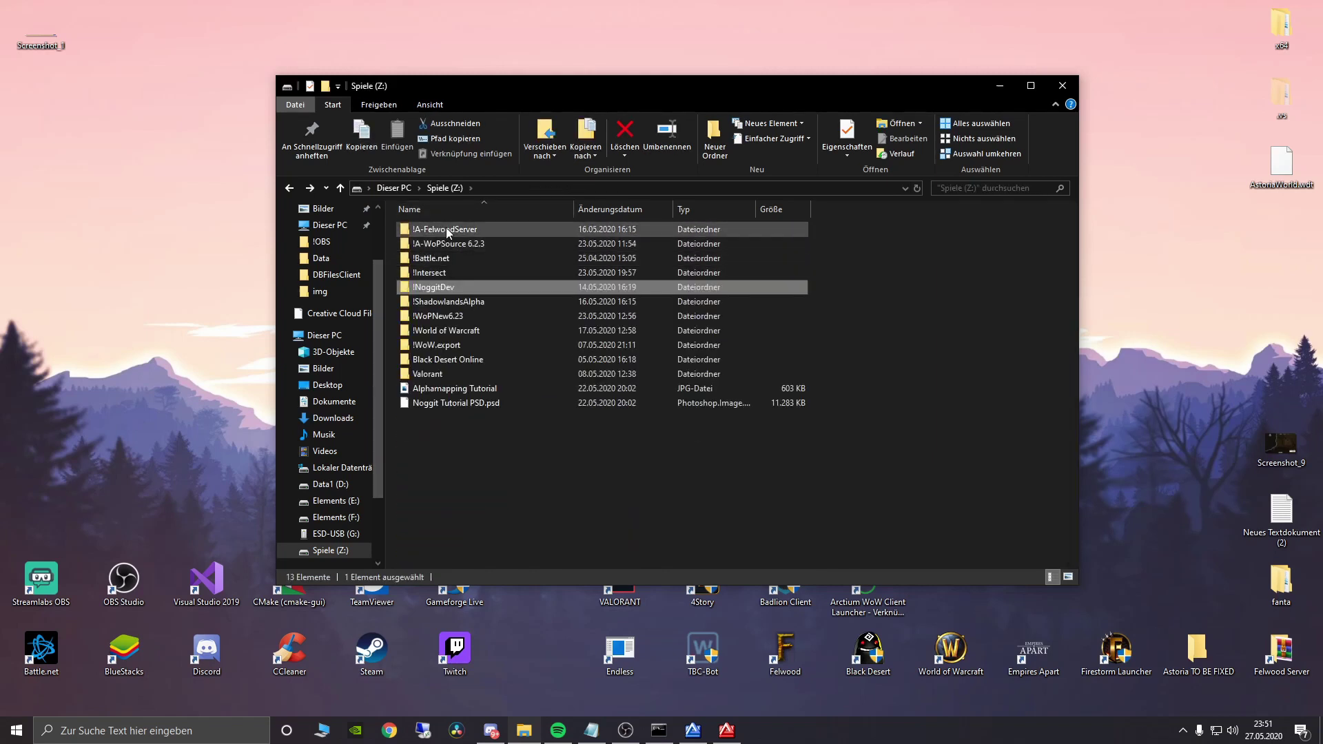
double_click(461, 242)
key("BackSpace")
double_click(449, 229)
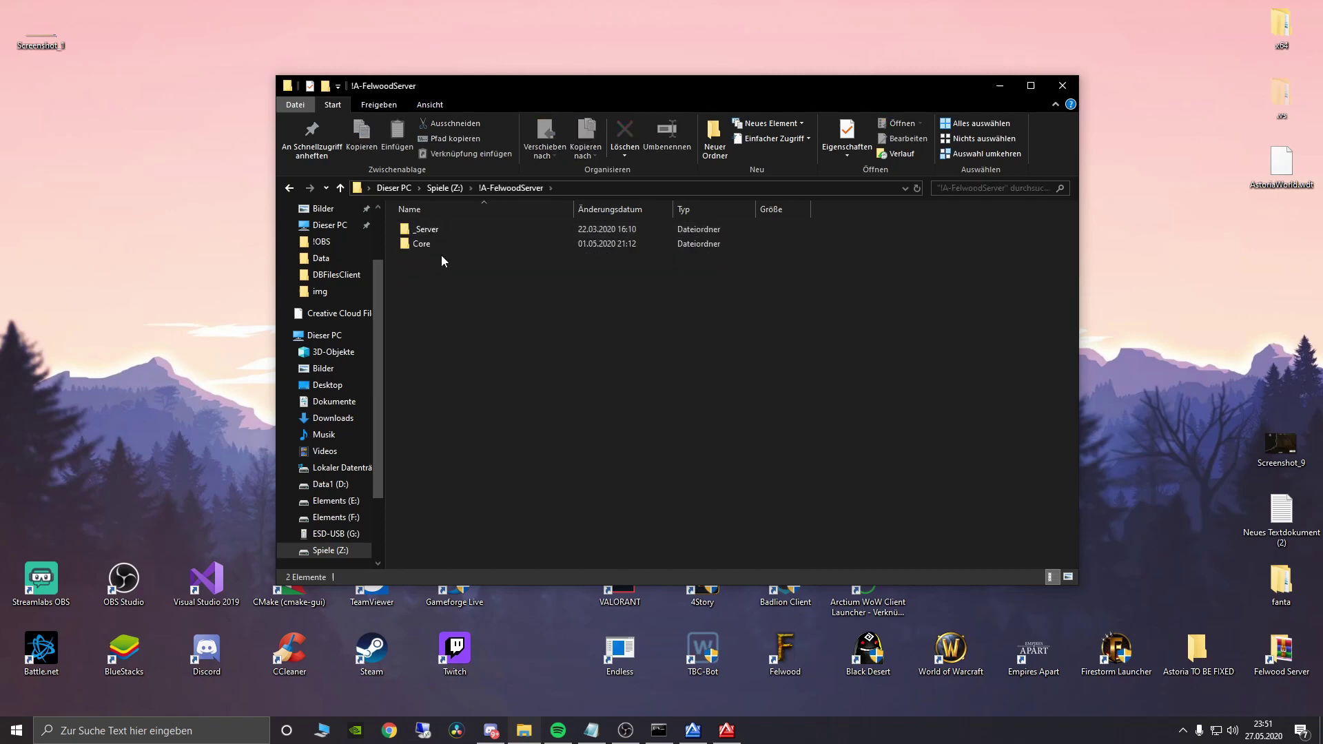
double_click(438, 231)
double_click(440, 255)
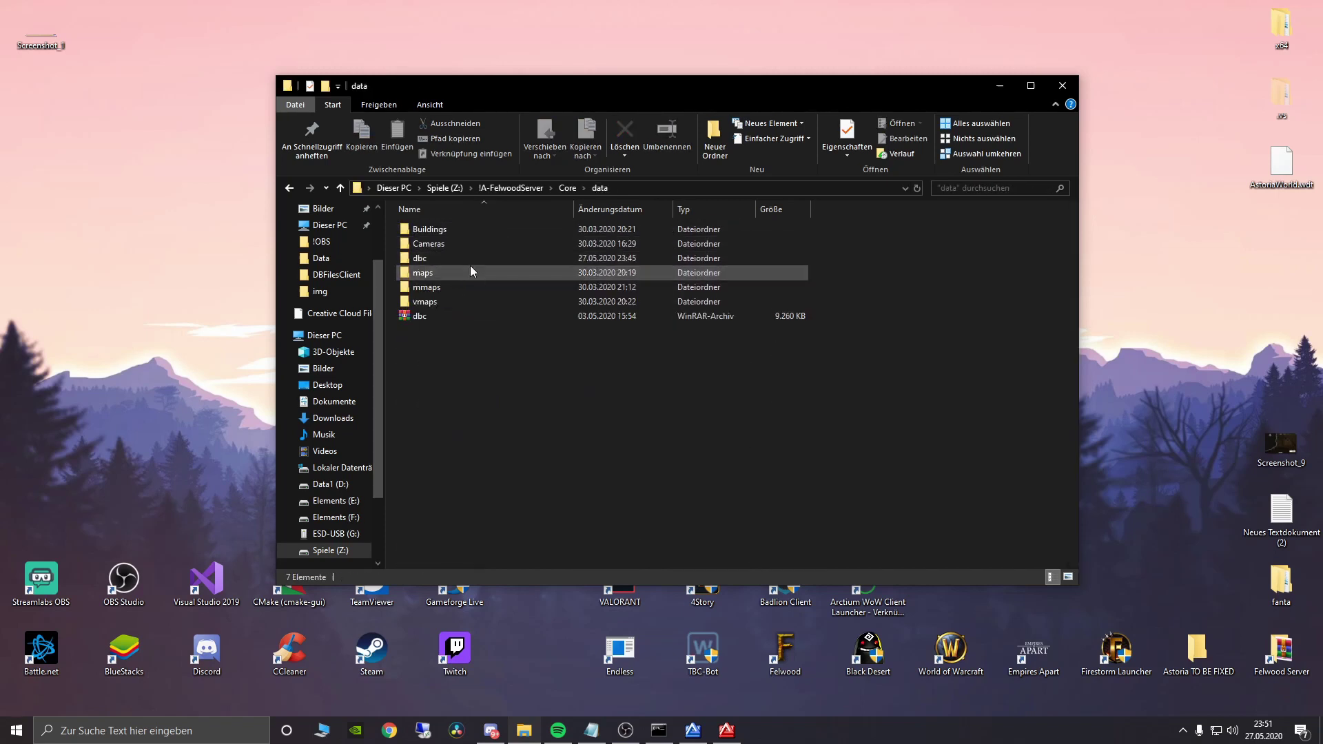
double_click(441, 260)
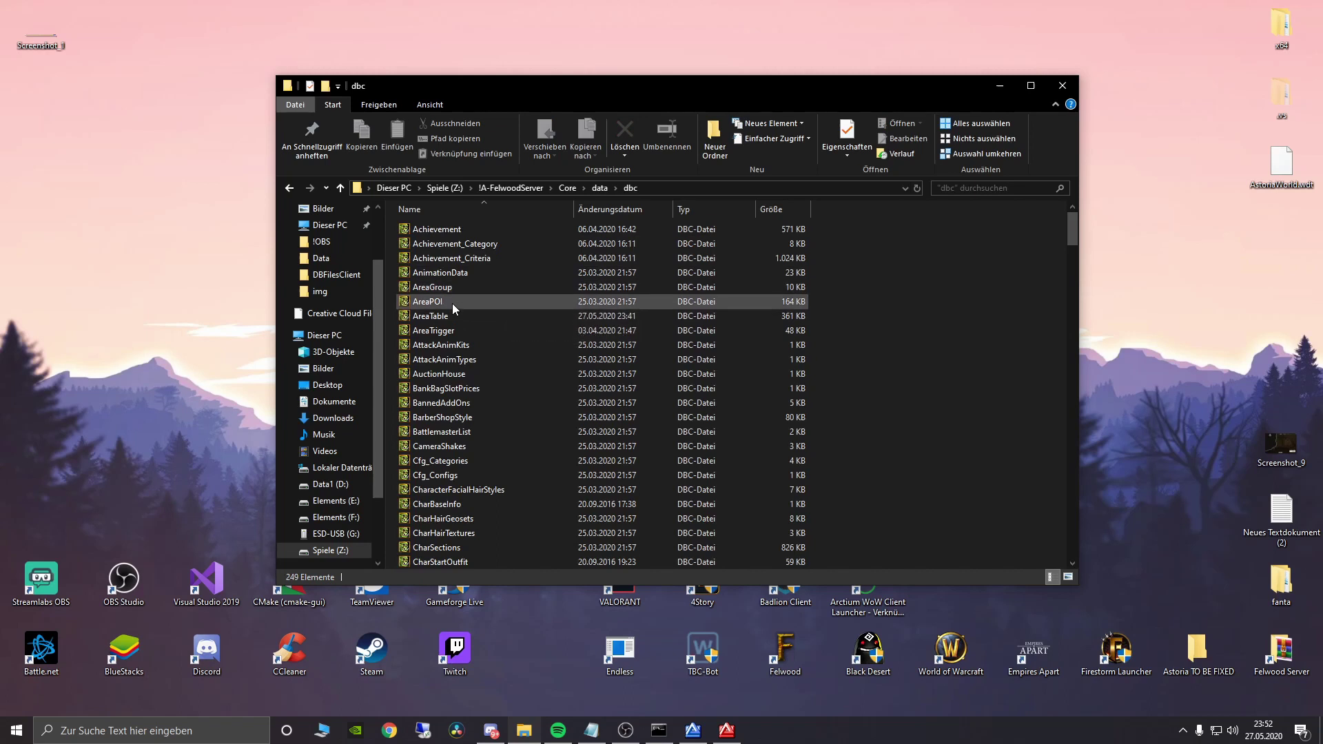
left_click(435, 318)
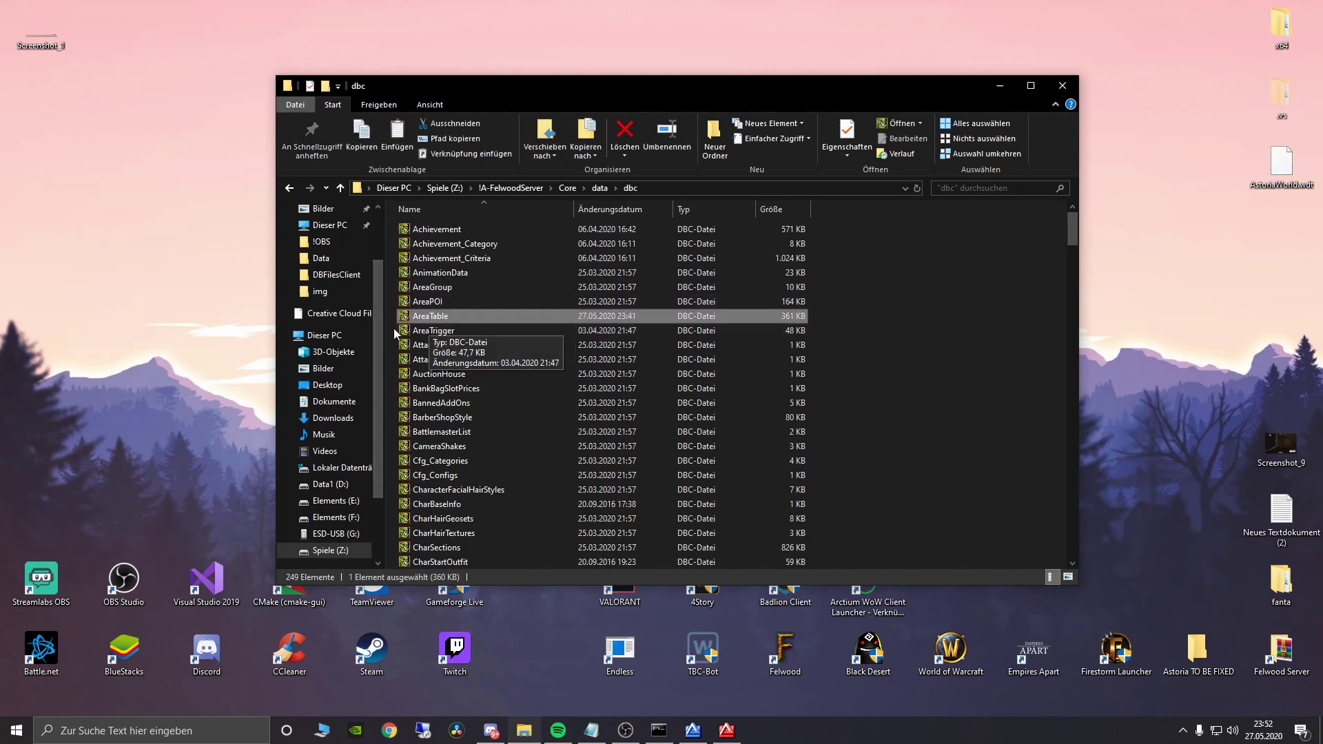
key("BackSpace")
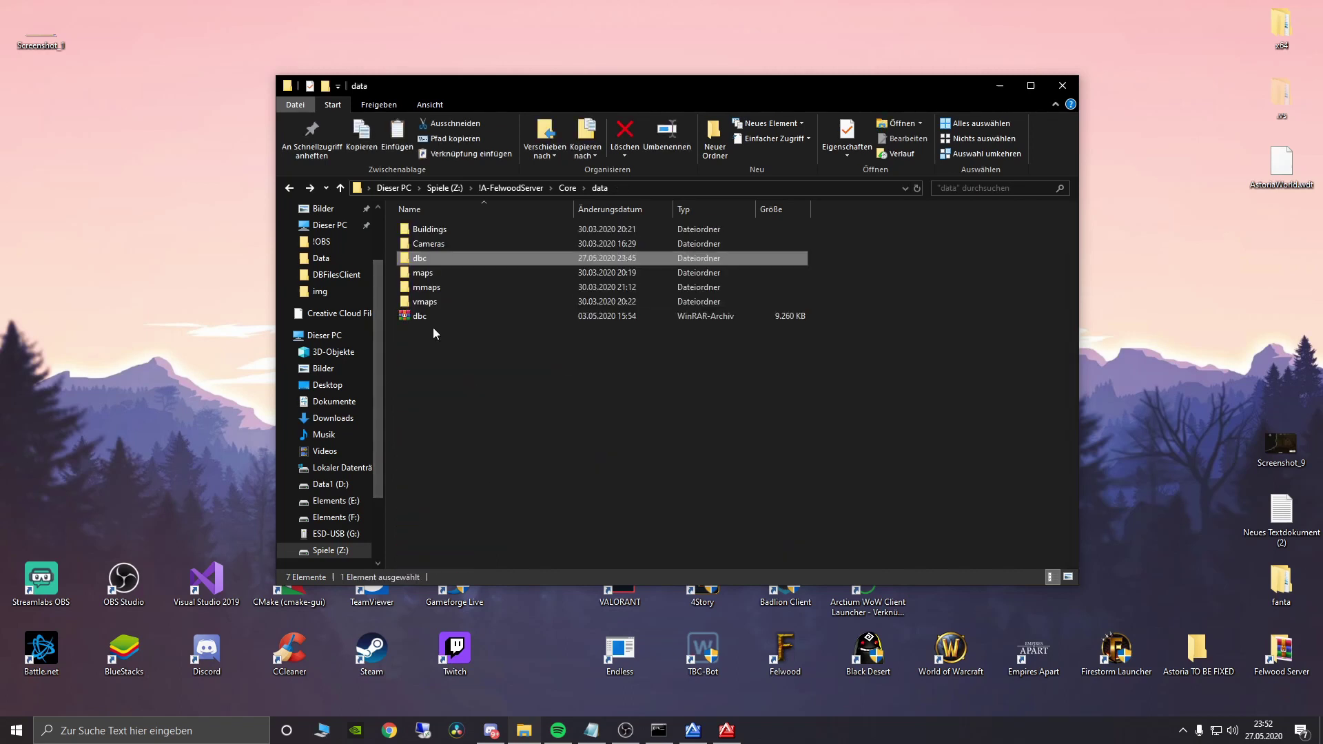
key("BackSpace")
Step: Open the file location of the Felwood desktop shortcut and delete the client's Cache folder
right_click(822, 643)
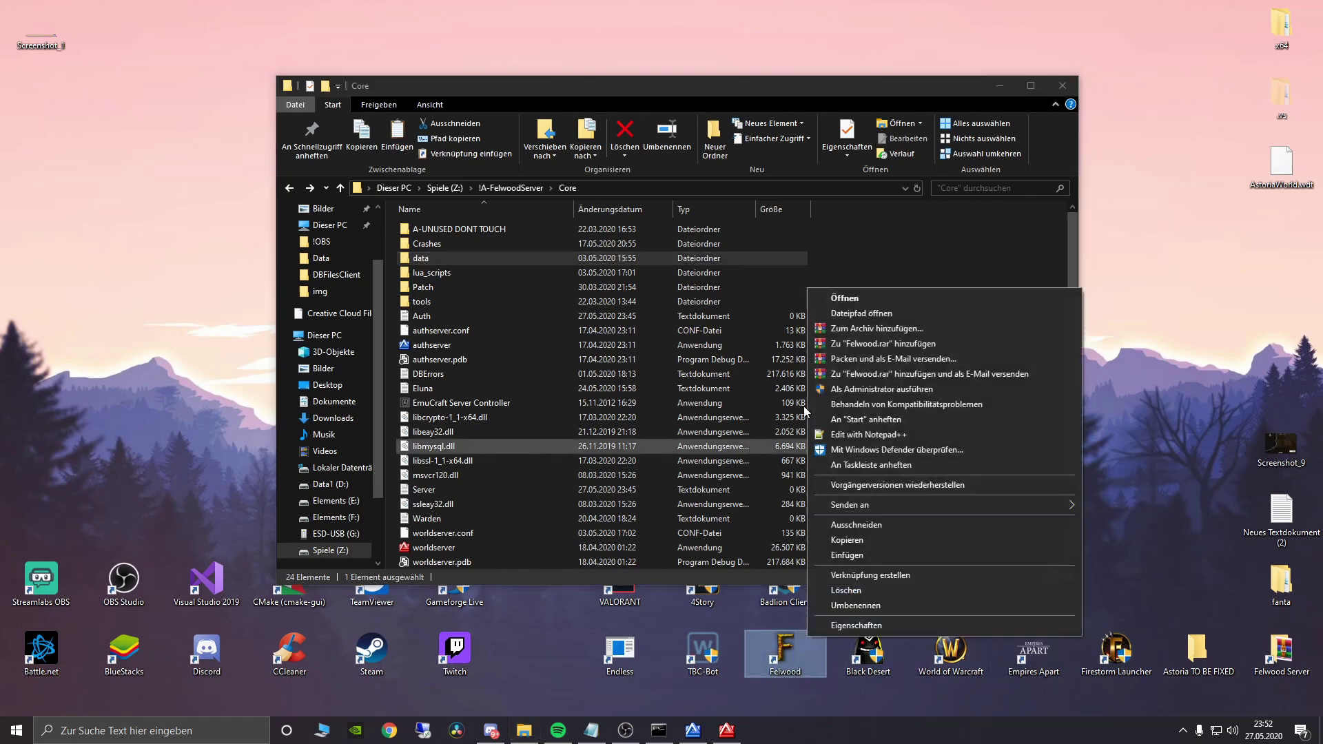
left_click(849, 313)
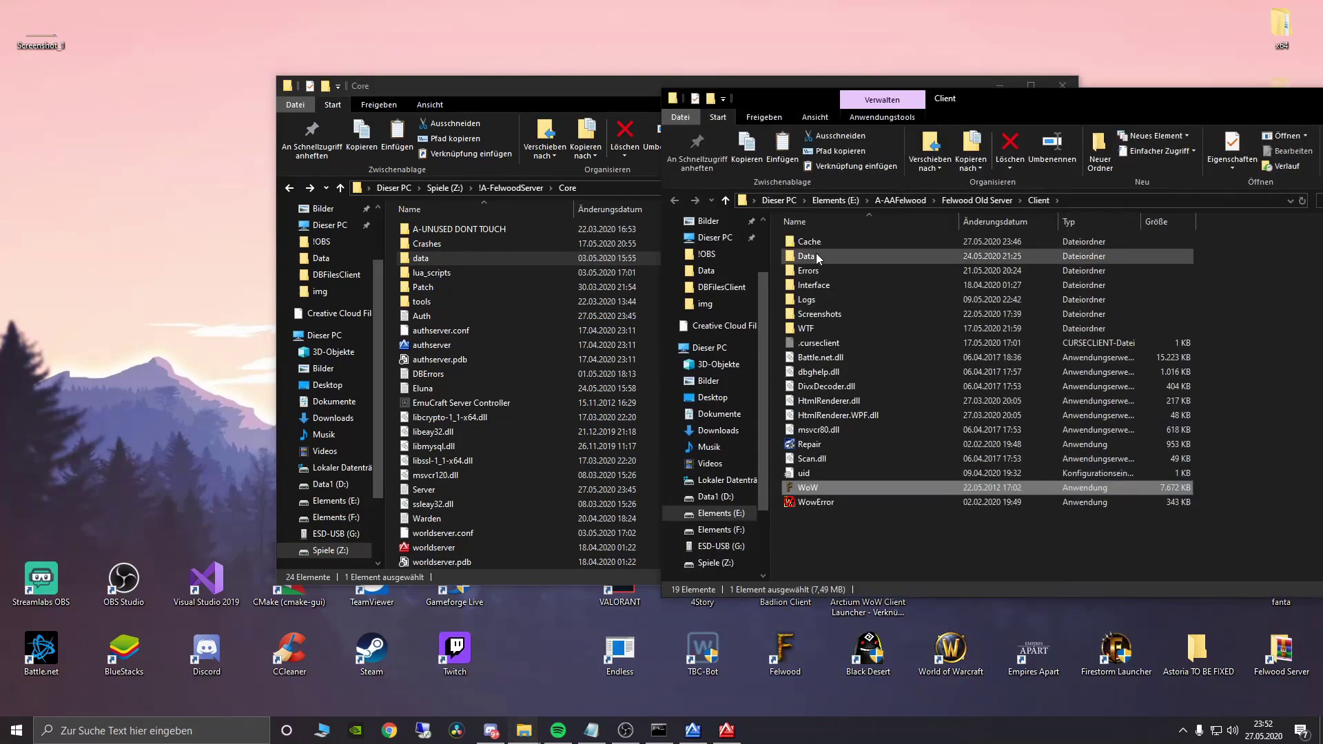
left_click(817, 242)
key("Delete")
Step: Open the Patch-A archive from the client's Data folder in Ladik's MPQ Editor
double_click(812, 242)
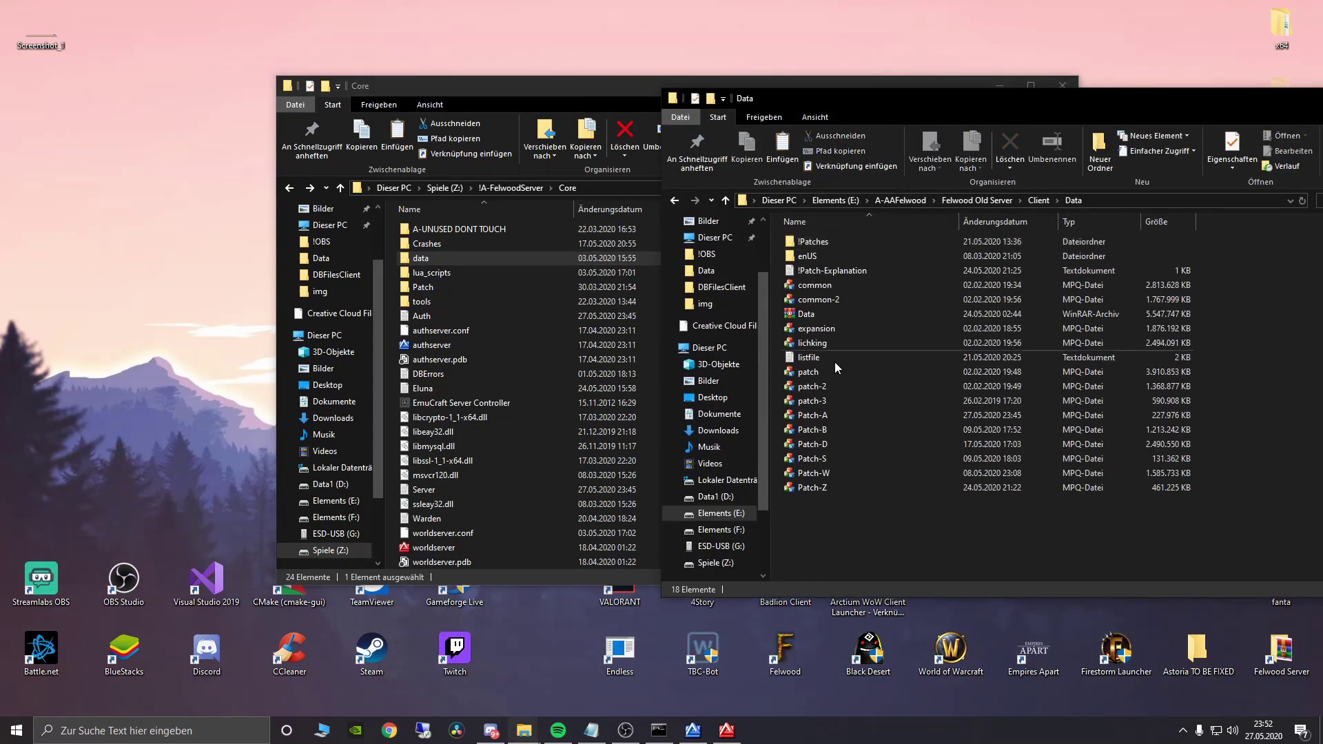
left_click(814, 419)
double_click(815, 419)
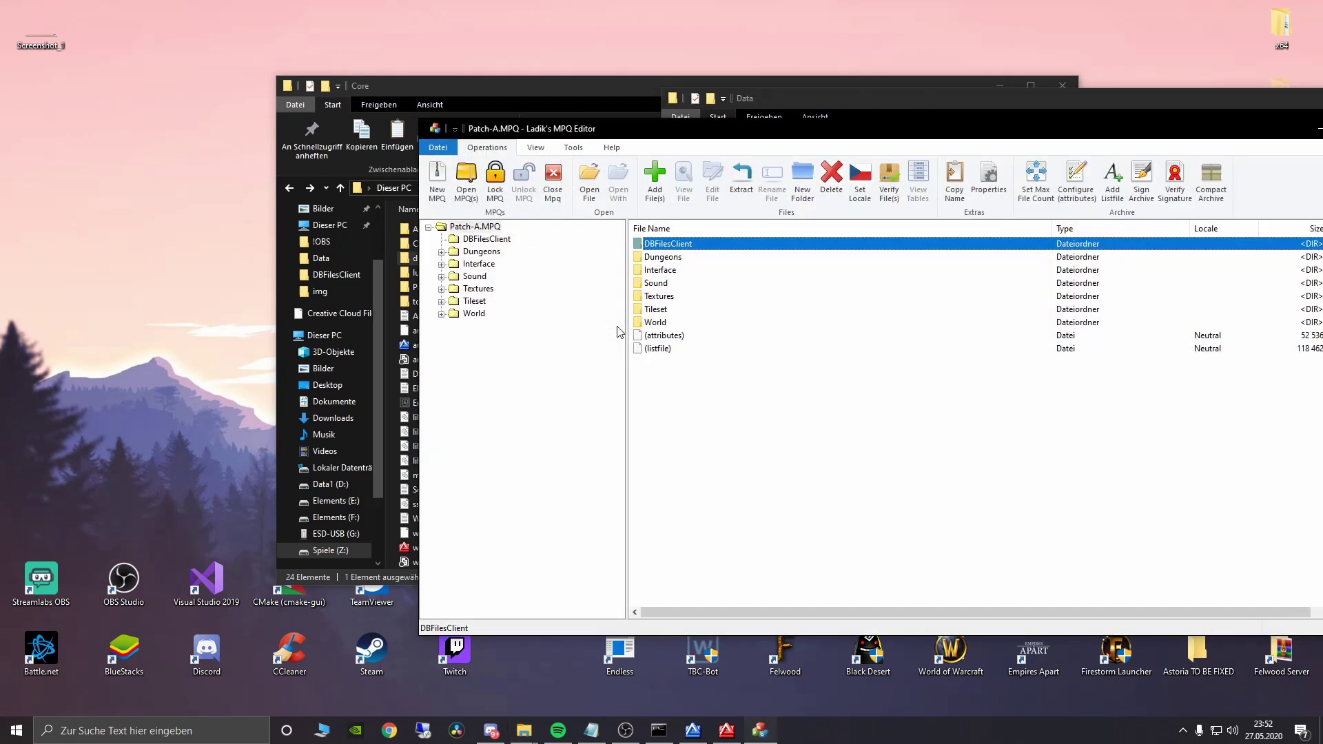
Step: Browse to World\maps\Tutorial inside the Patch-A archive to examine the Tutorial map's WDT and ADT files
left_click_drag(707, 133, 509, 118)
double_click(268, 301)
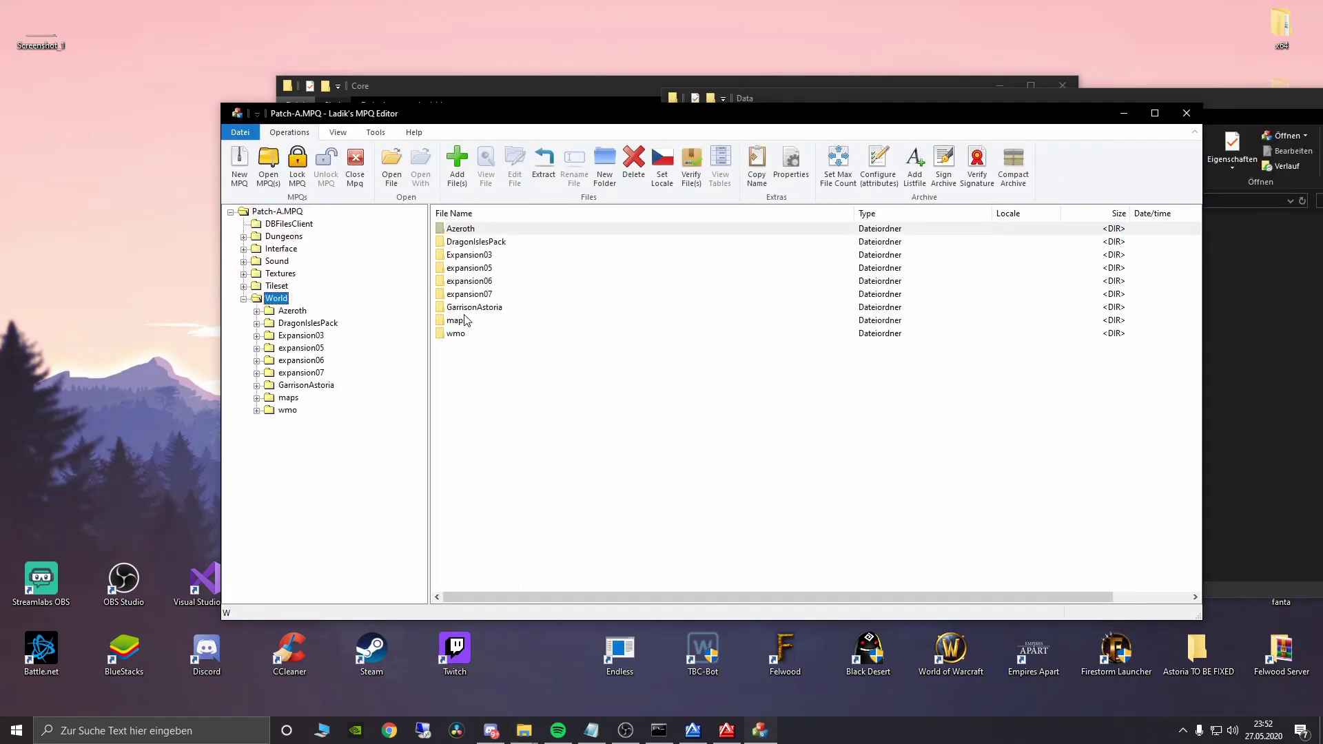
double_click(456, 321)
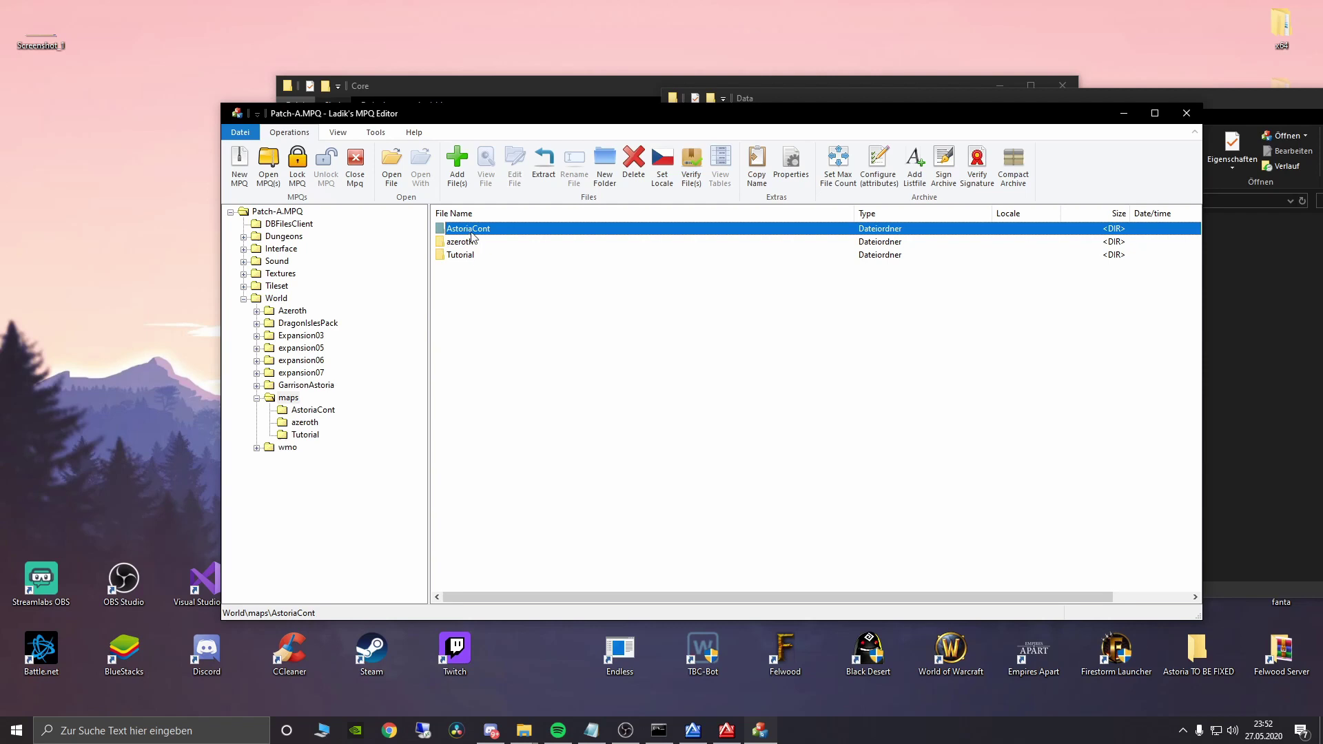
double_click(460, 256)
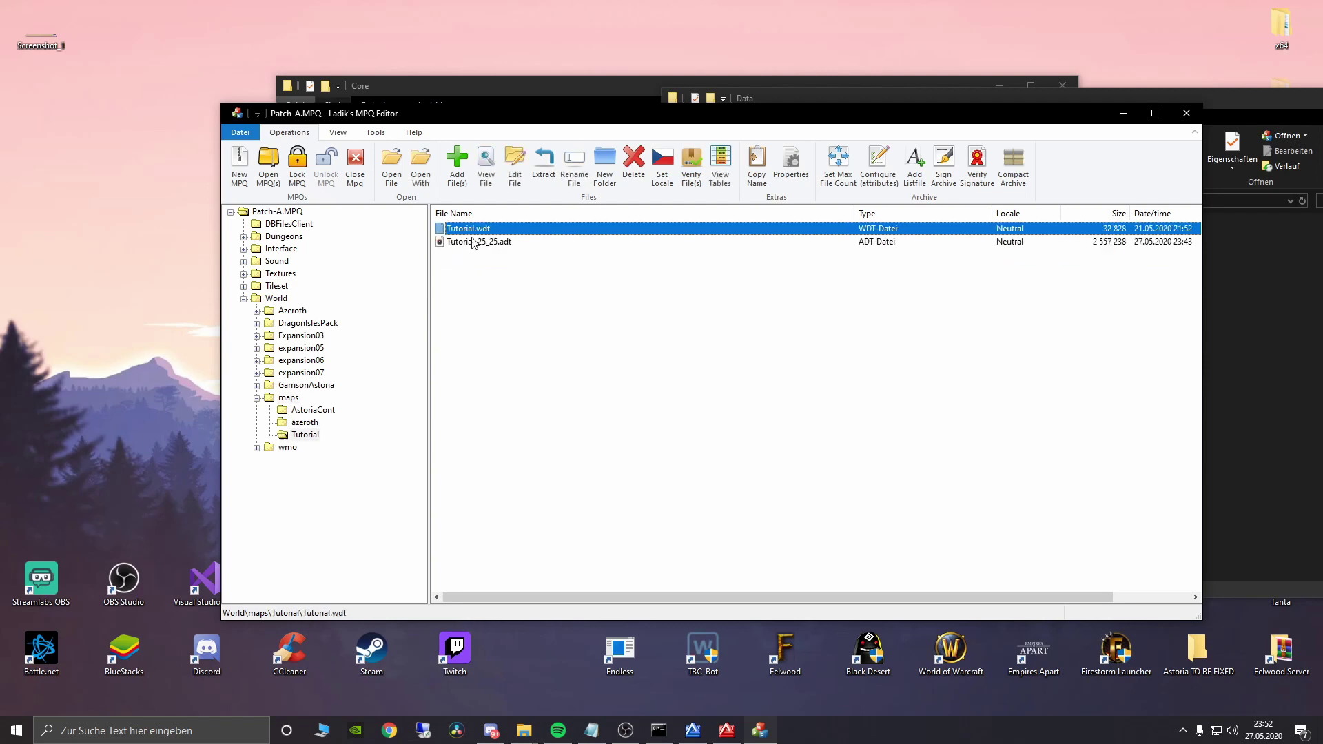
Step: Locate AreaTable.dbc in the Patch-A archive's DBFilesClient folder, then close the archive and the client's Data folder
left_click(285, 224)
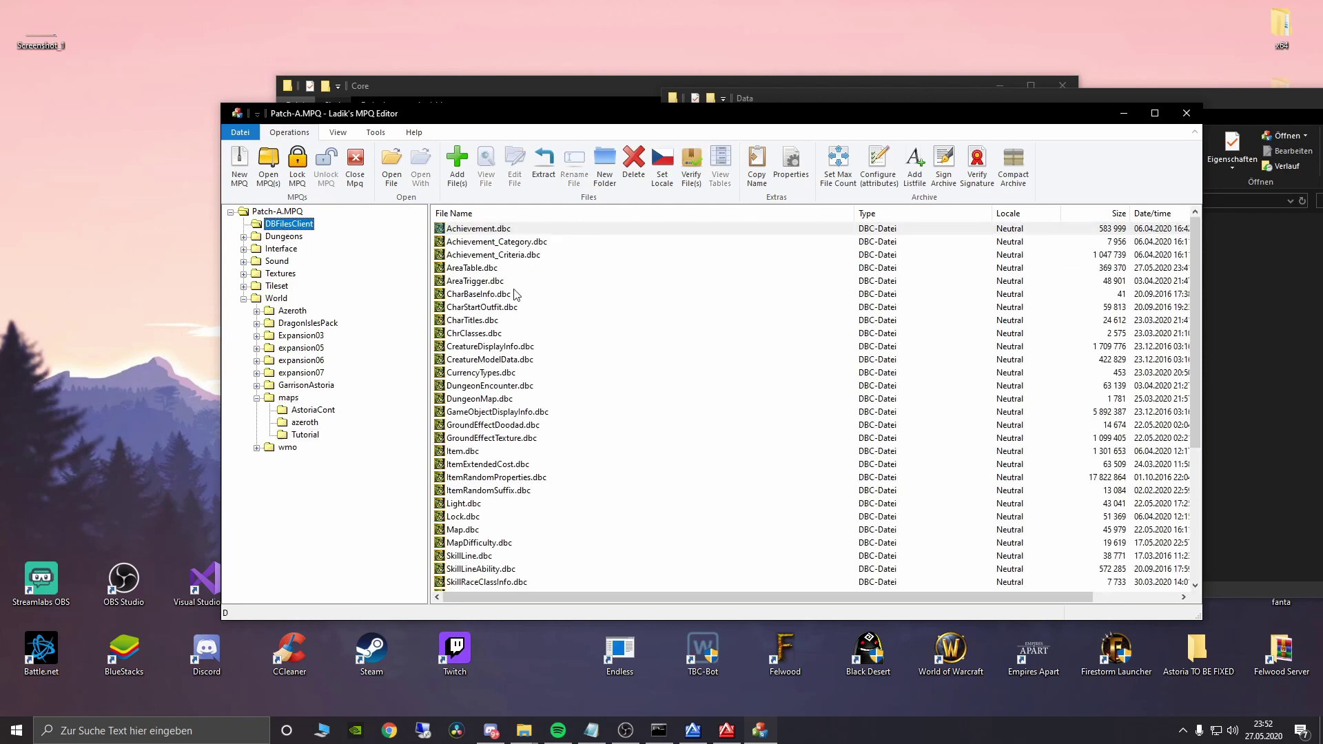
left_click(471, 270)
left_click(298, 227)
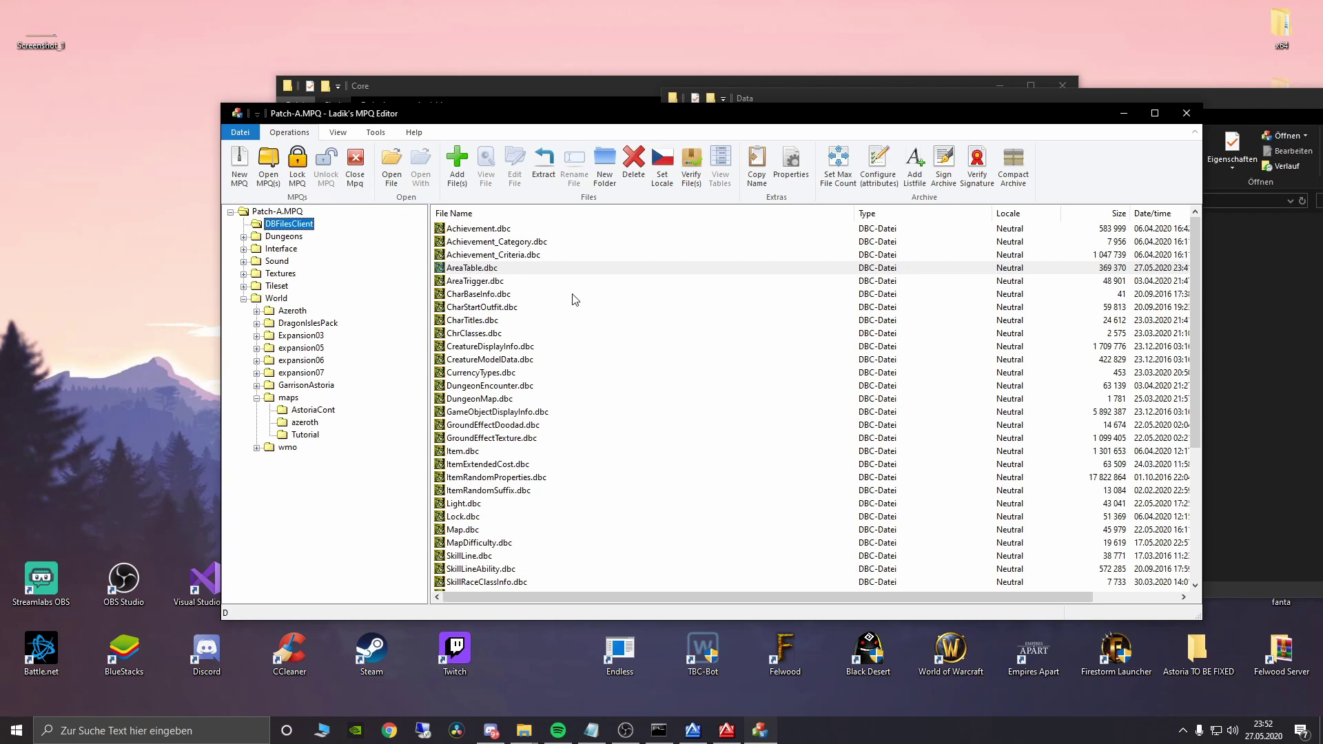
scroll(517, 307, "down", 6)
scroll(525, 314, "up", 6)
left_click(1186, 113)
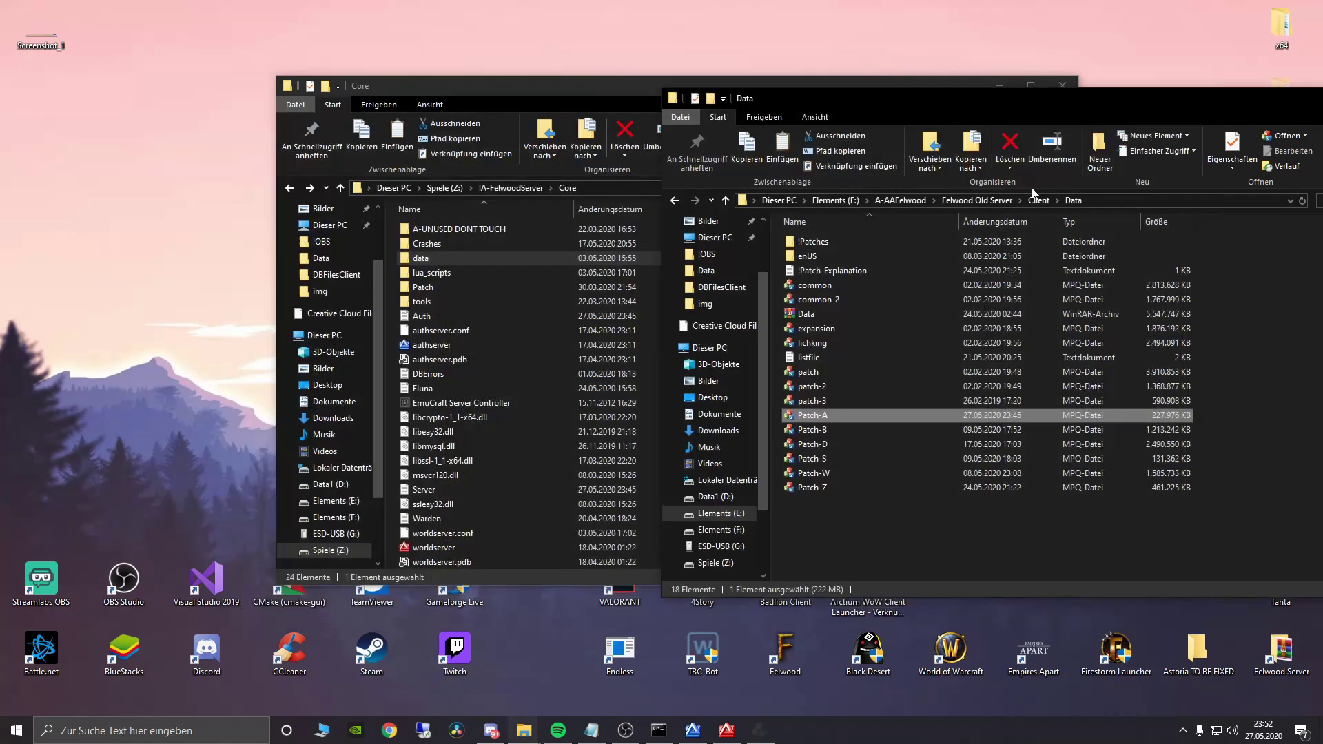
left_click(1322, 98)
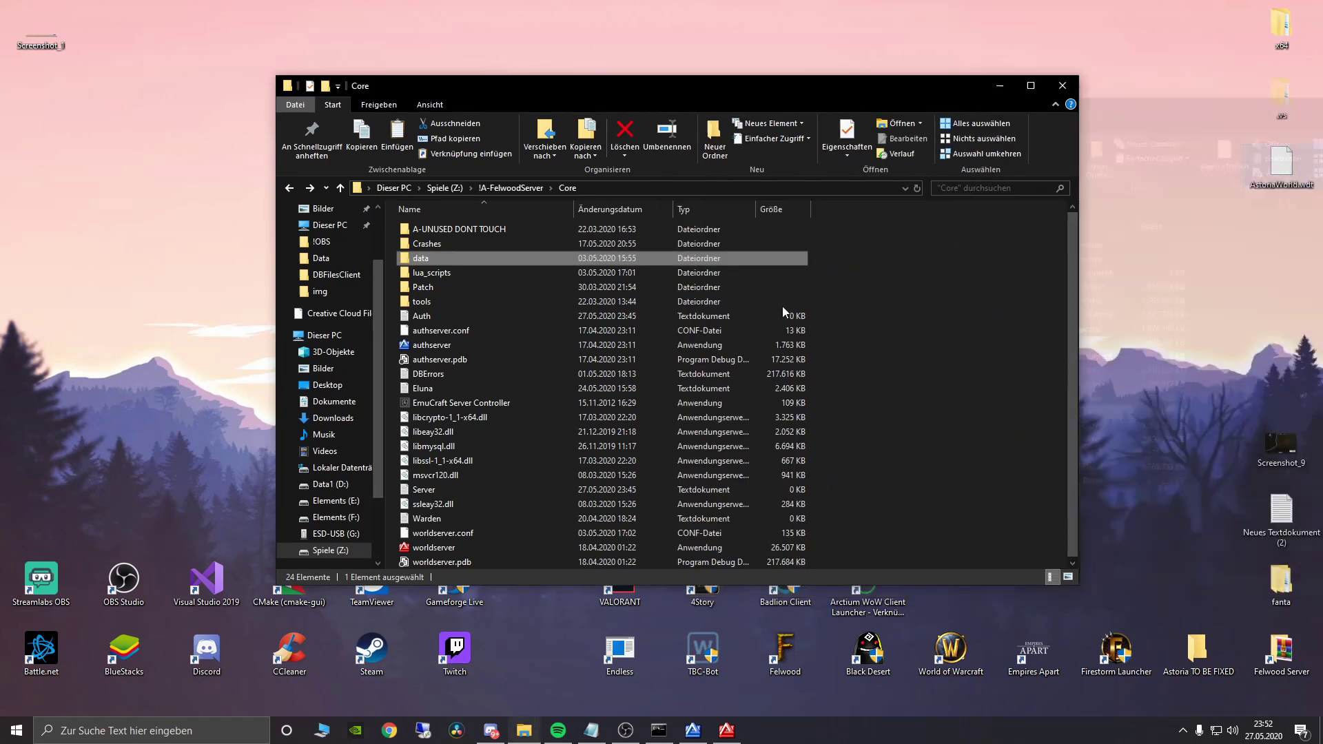
Step: Open the !NoggitDev\Astoria\DBFilesClient folder on drive Z: and place the AreaTable file in it
left_click(330, 550)
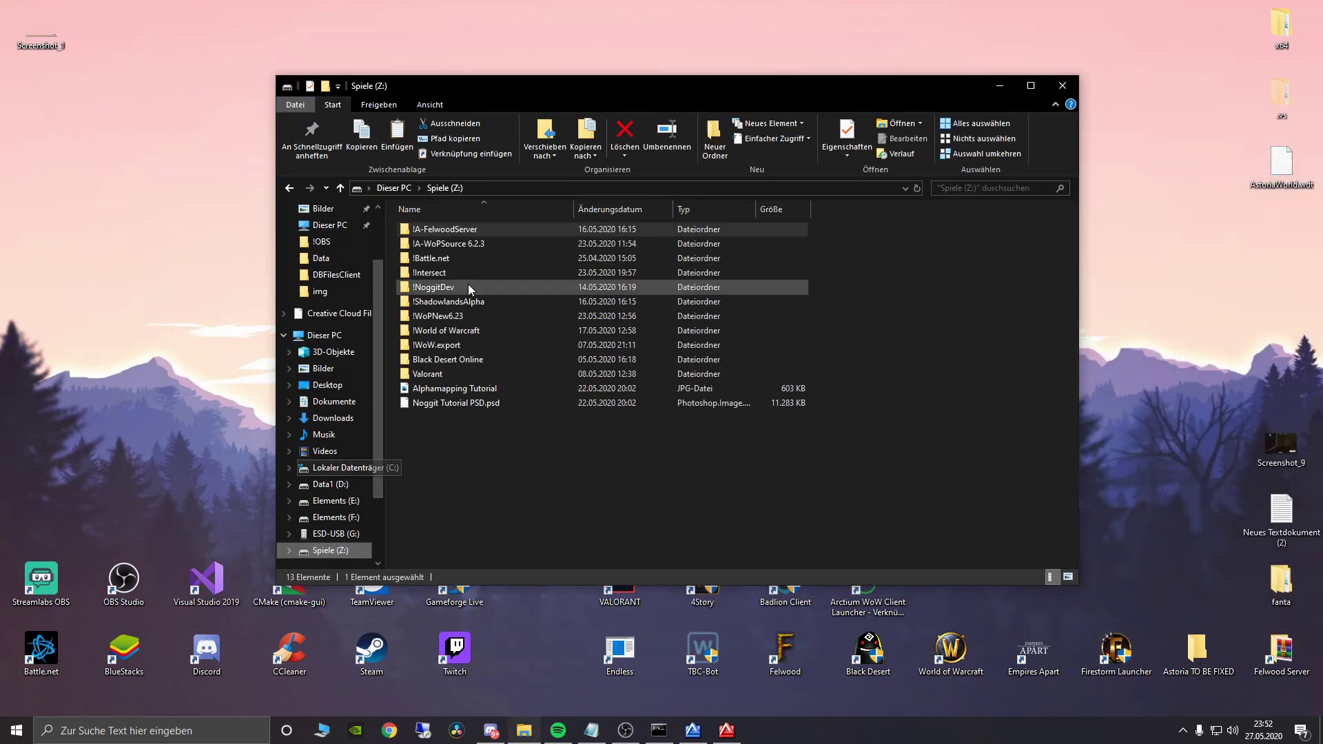
double_click(452, 285)
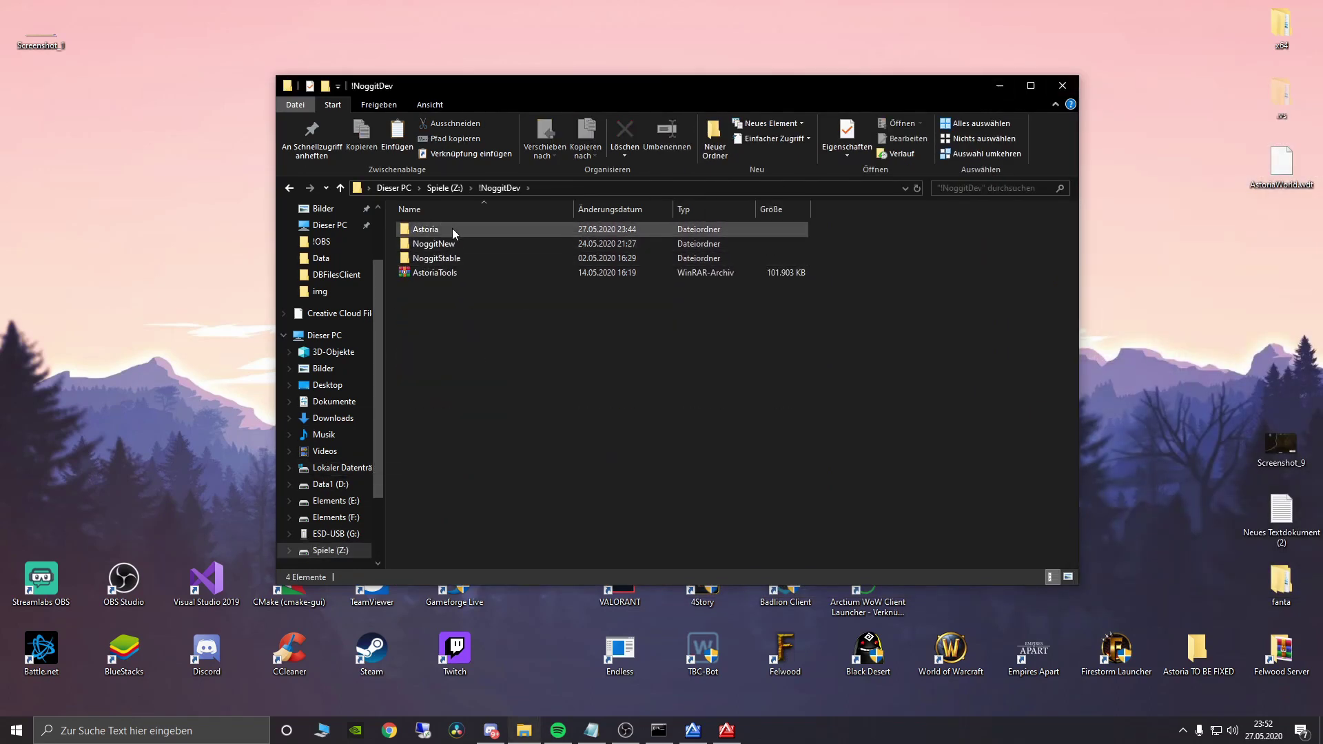
double_click(417, 229)
double_click(450, 288)
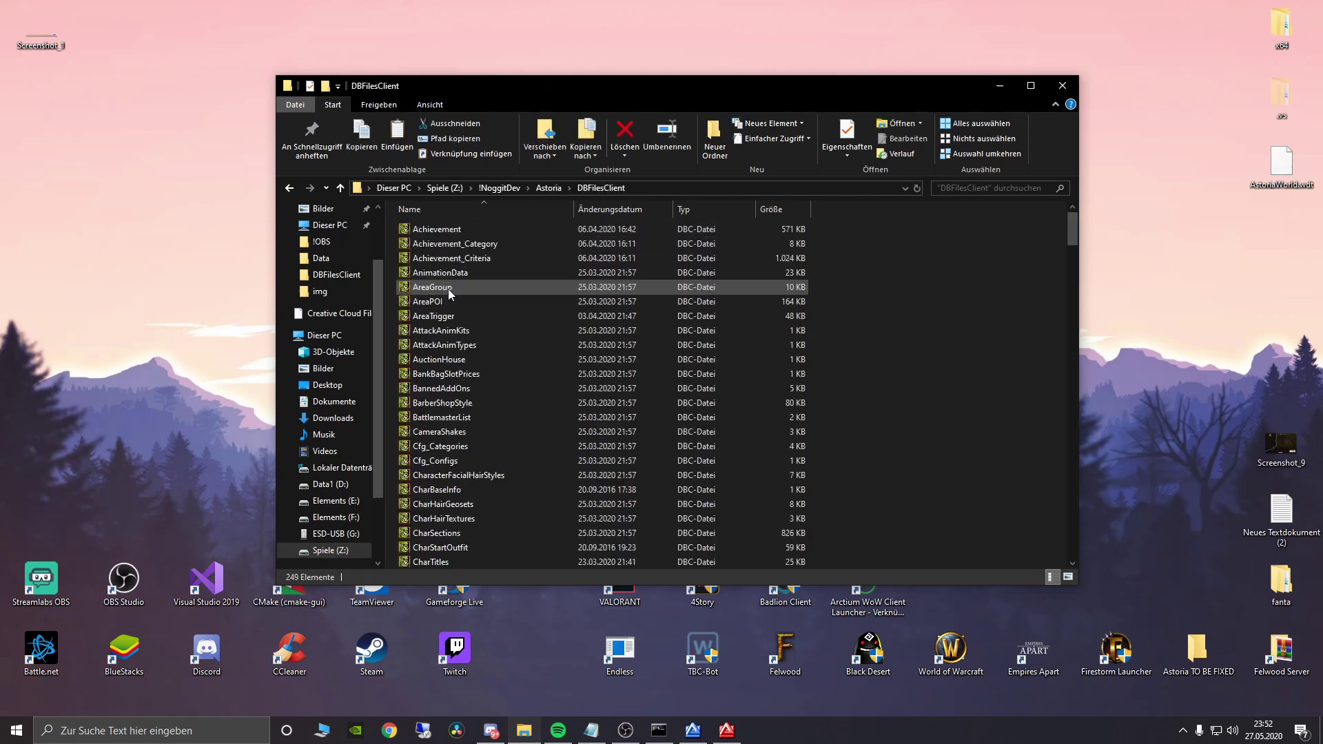
scroll(904, 322, "down", 2)
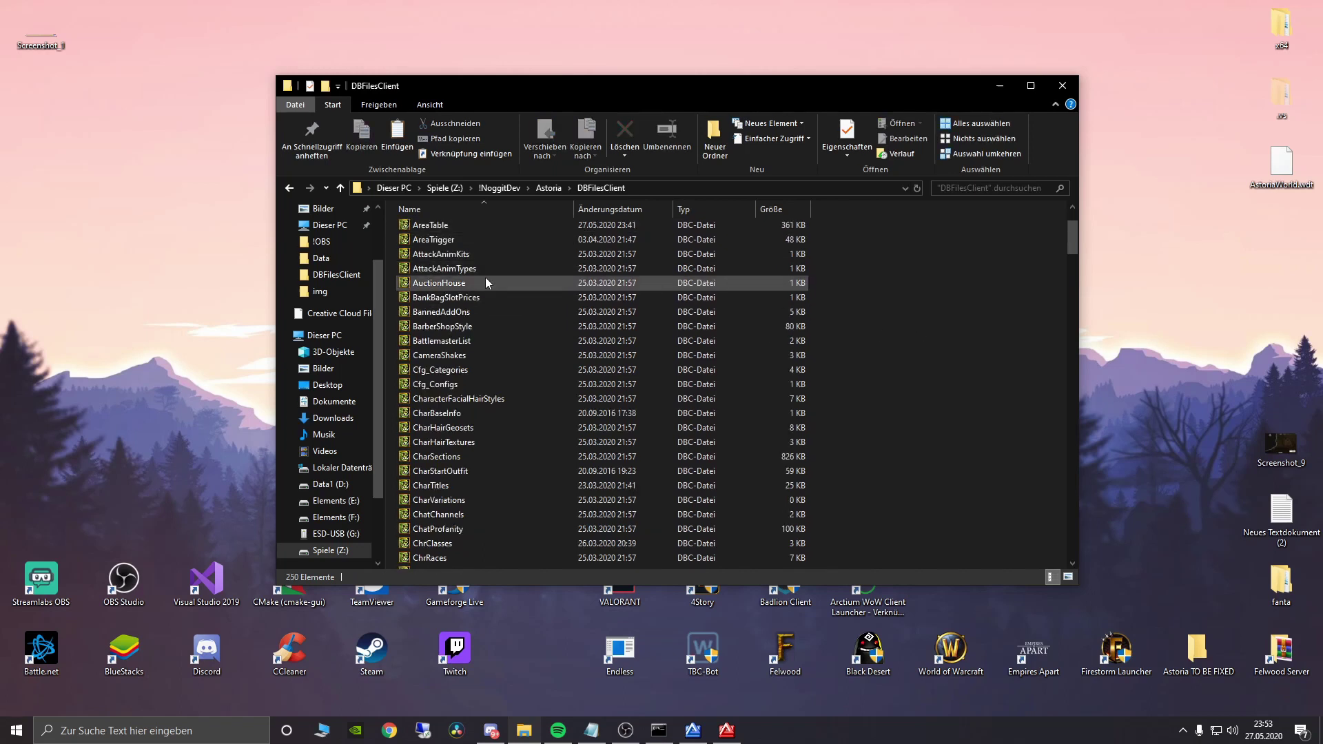
Step: Return to the Astoria project folder to examine its subfolders, then go back to the !NoggitDev folder
key("alt+Left")
key("Return")
left_click_drag(492, 443, 460, 208)
left_click(519, 457)
left_click(563, 481)
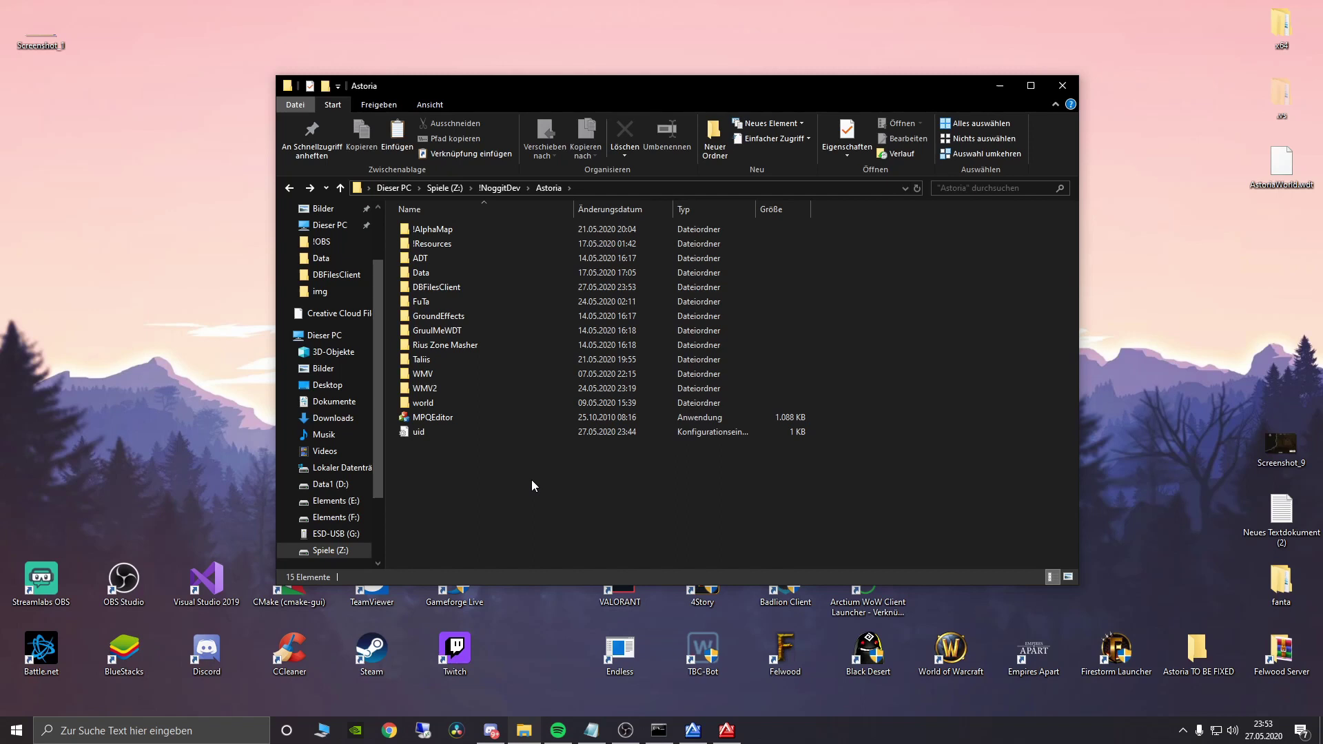
left_click_drag(463, 498, 496, 306)
left_click(514, 516)
key("alt+Left")
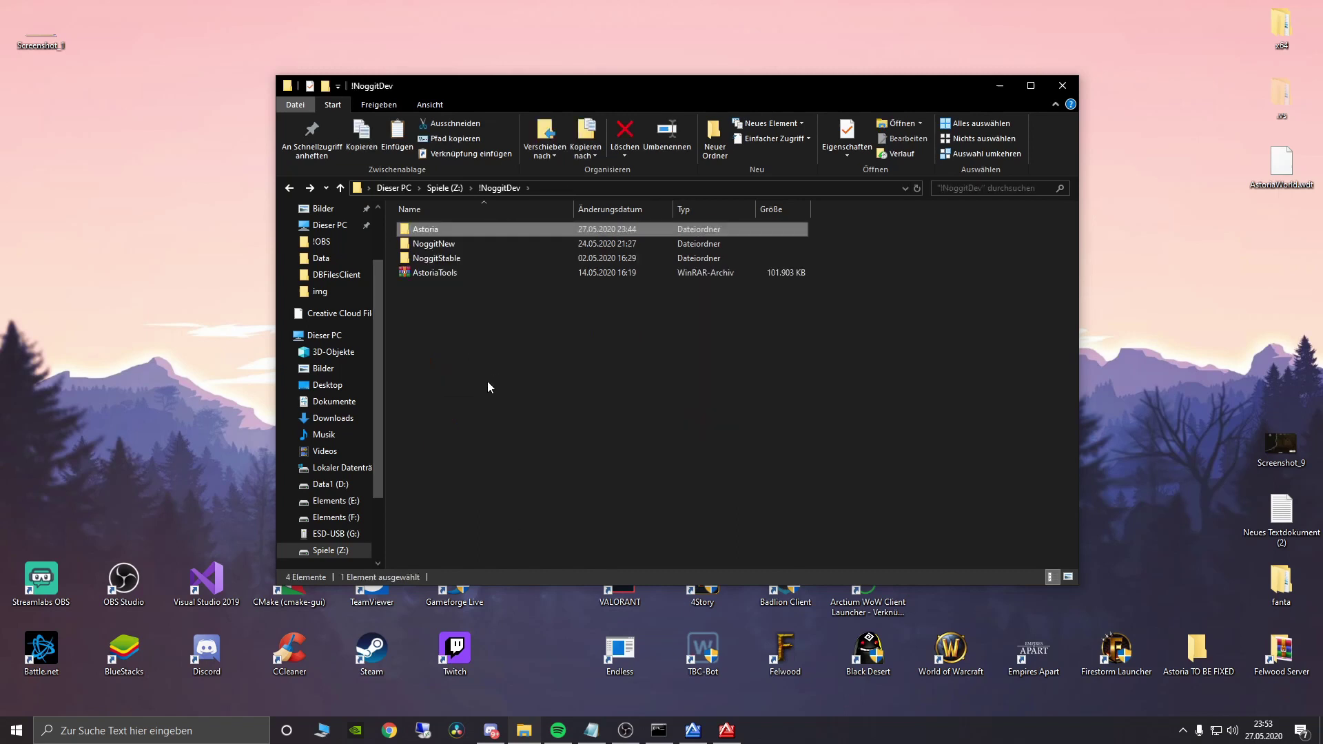
Step: Launch Noggit from the NoggitNew folder and open the 761 - Tutorial continent map
double_click(448, 245)
double_click(482, 331)
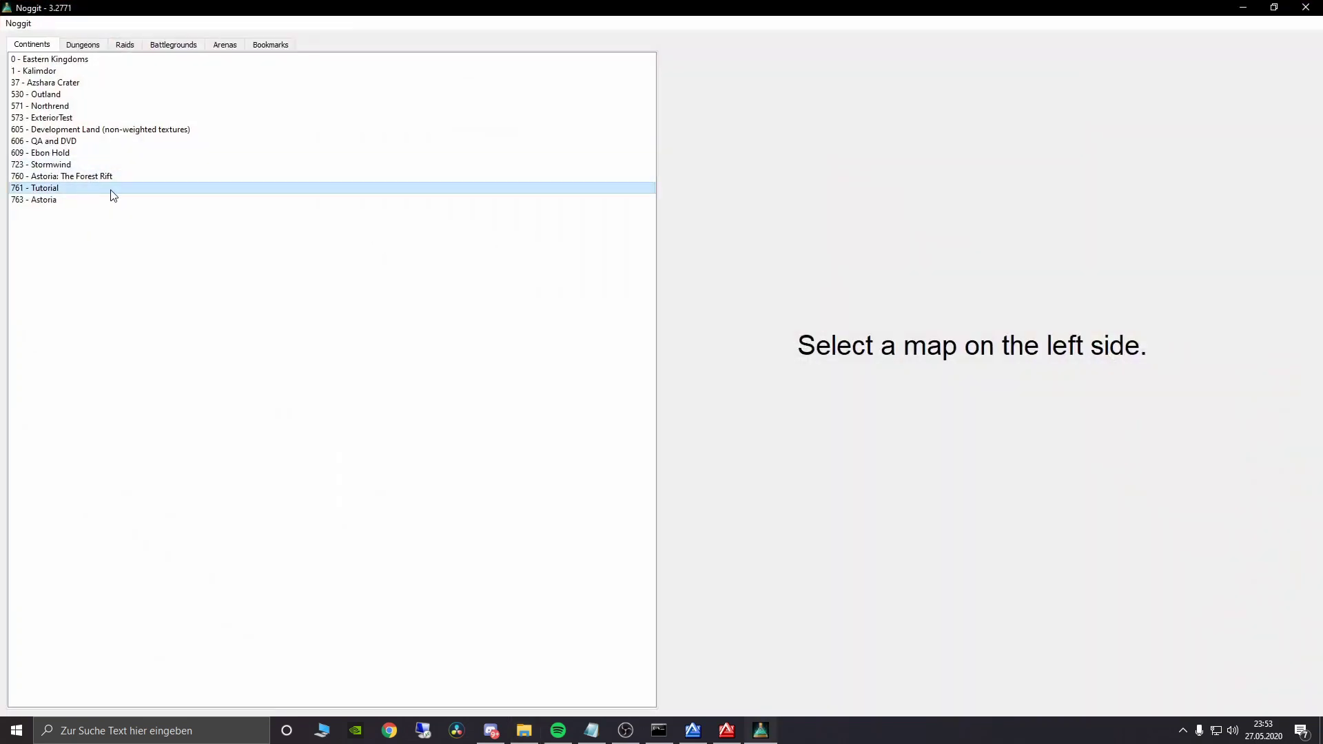
left_click(111, 190)
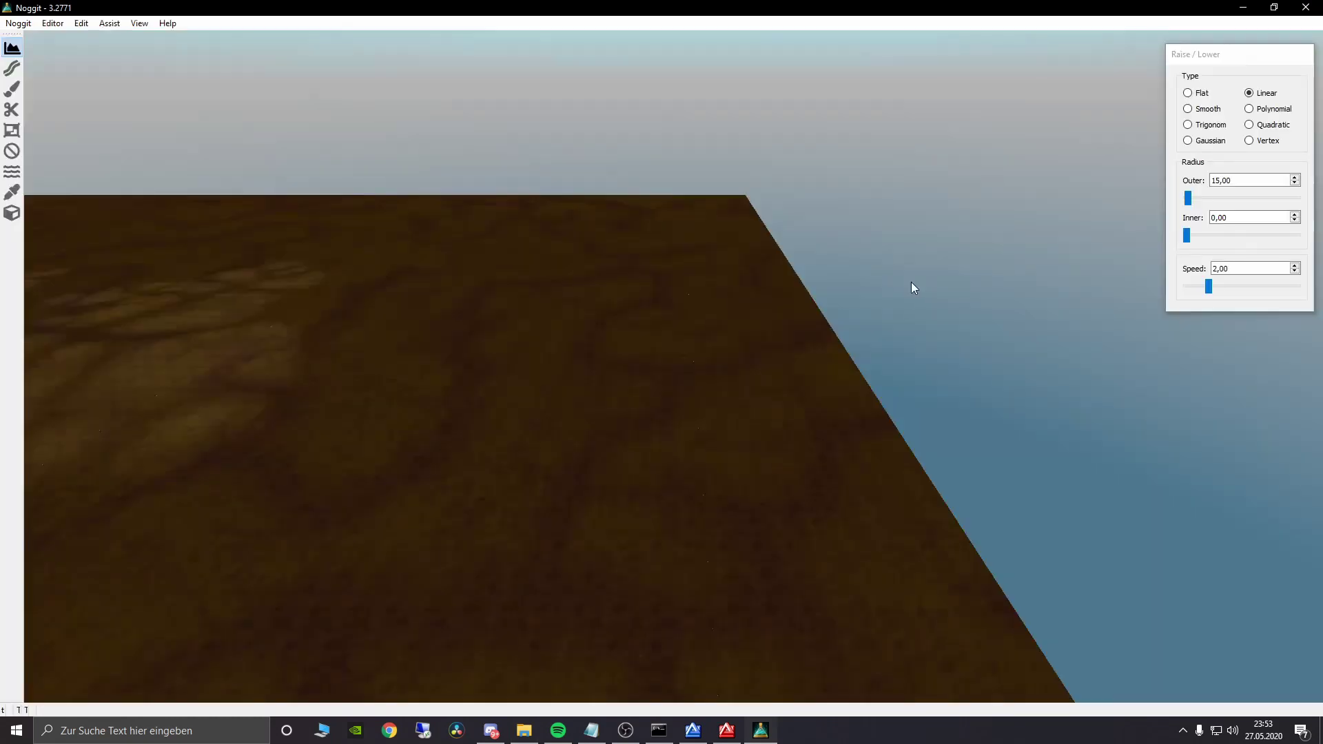
Step: Switch to the Area ID tool and examine the coloured areas across the whole Tutorial tile
right_click_drag(627, 368, 206, 215)
left_click(12, 130)
right_click_drag(324, 331, 739, 545)
key("s")
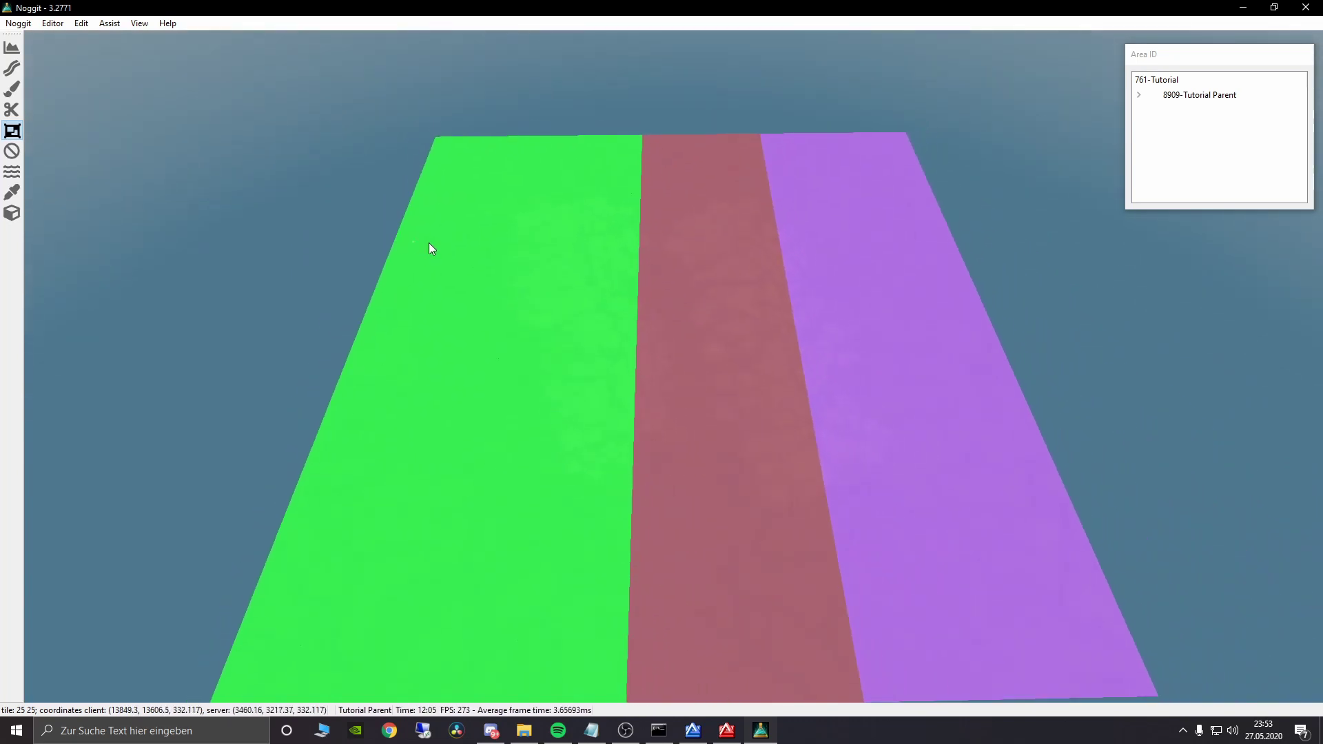
Step: Expand 8909-Tutorial Parent in the area list and select the child area 8910, keeping the whole tile in view
left_click(1139, 94)
left_click(1222, 109)
key("s")
right_click_drag(762, 221, 737, 304)
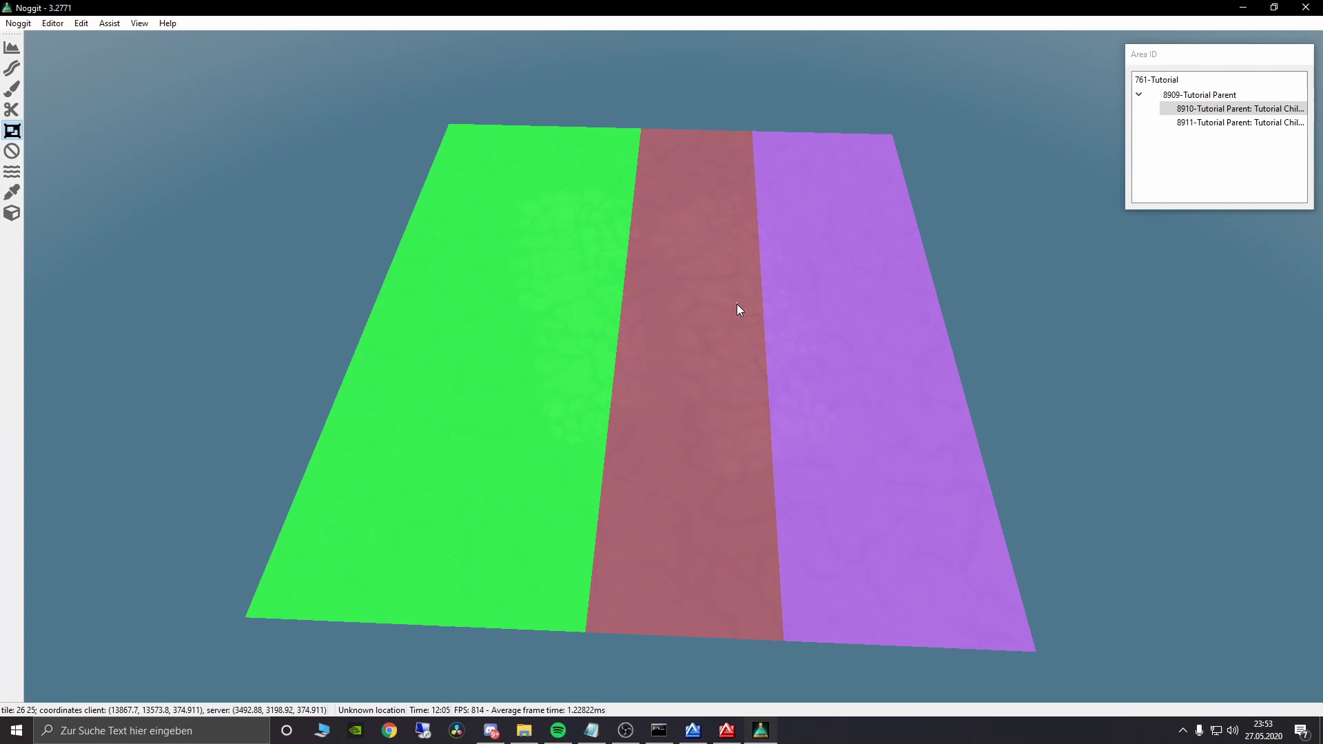
mouse_move(731, 321)
right_mouse_down()
mouse_move(759, 321)
mouse_move(737, 341)
right_mouse_up()
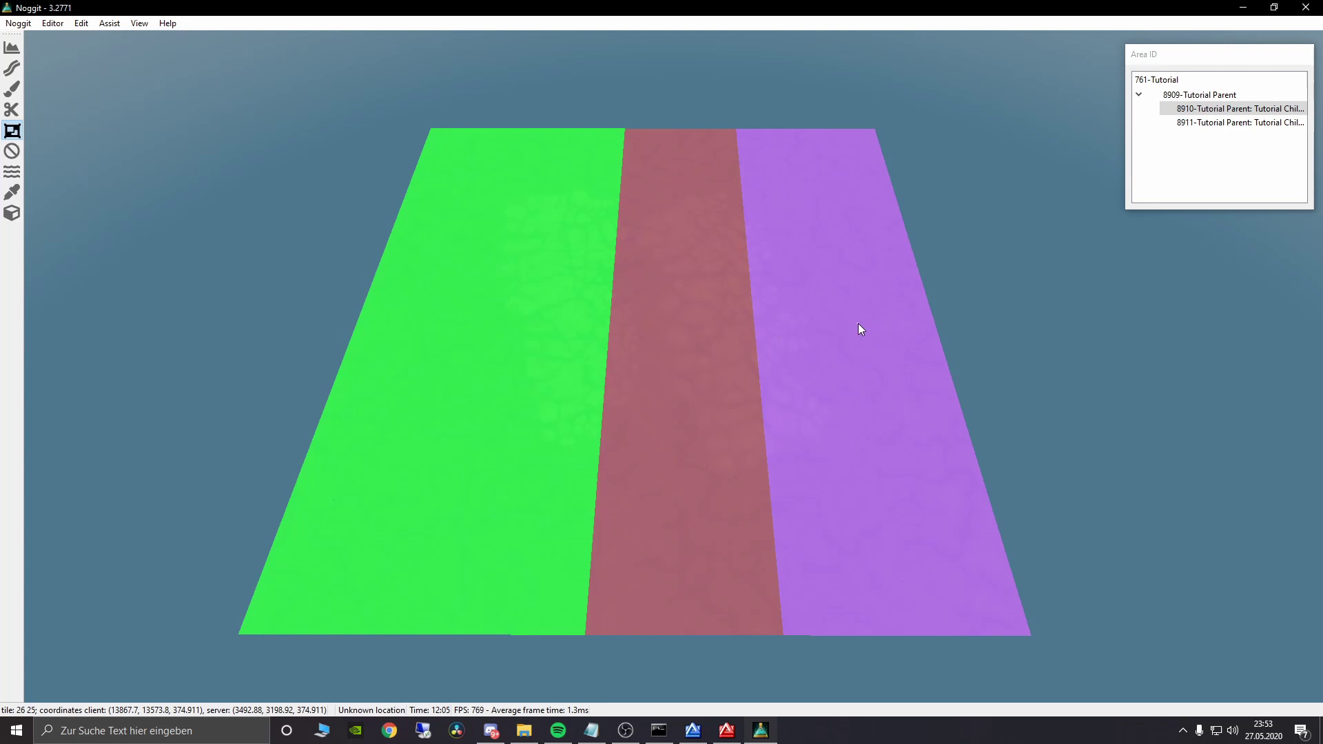